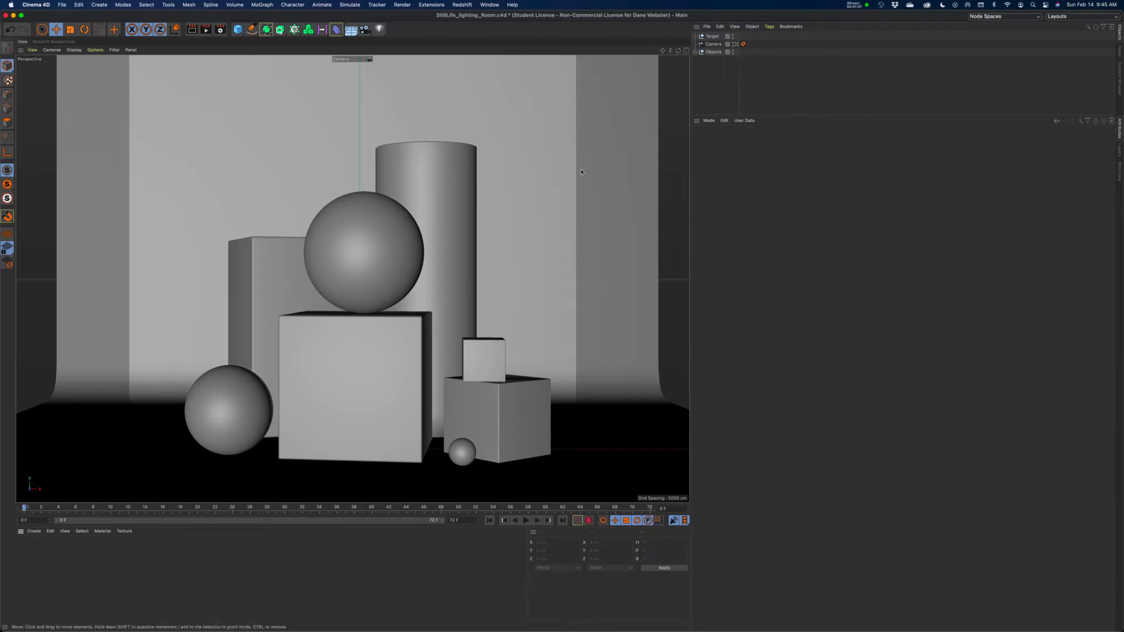
Bring up the Redshift RenderView and render the still-life scene with its default lighting.
{"action": "left_click", "coordinate": [56, 42]}
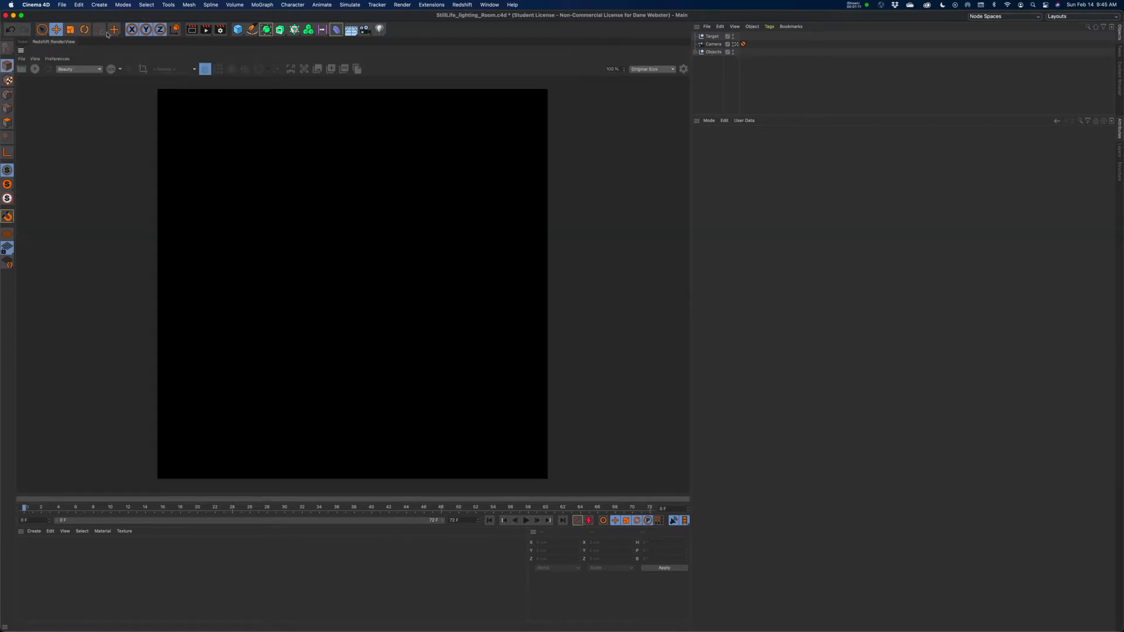
{"action": "left_click", "coordinate": [462, 4]}
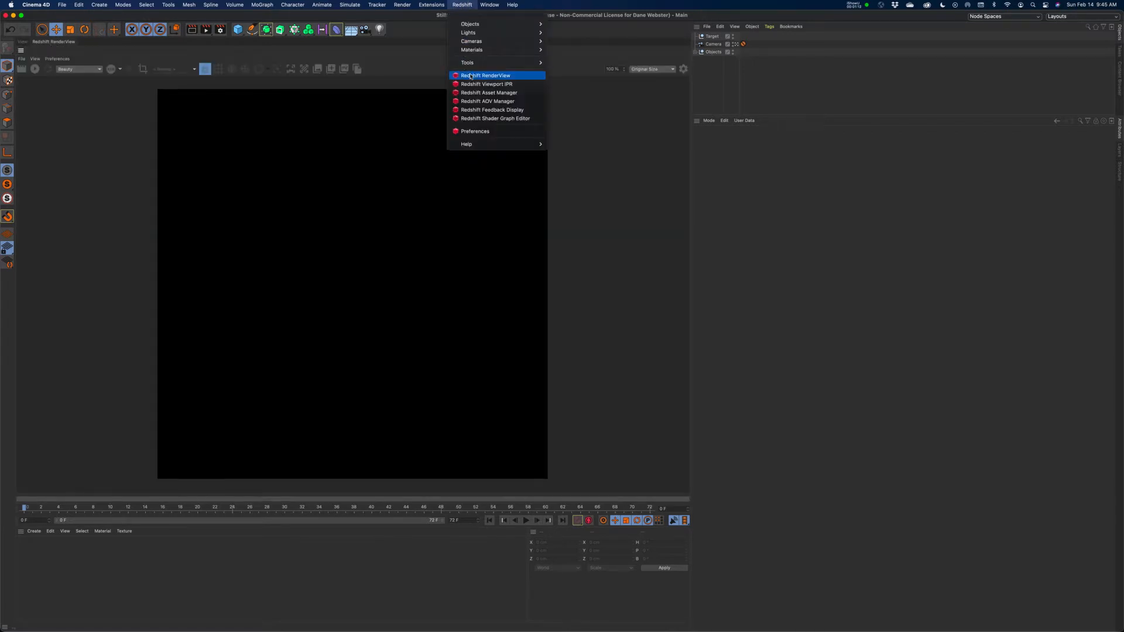
{"action": "left_click", "coordinate": [458, 4]}
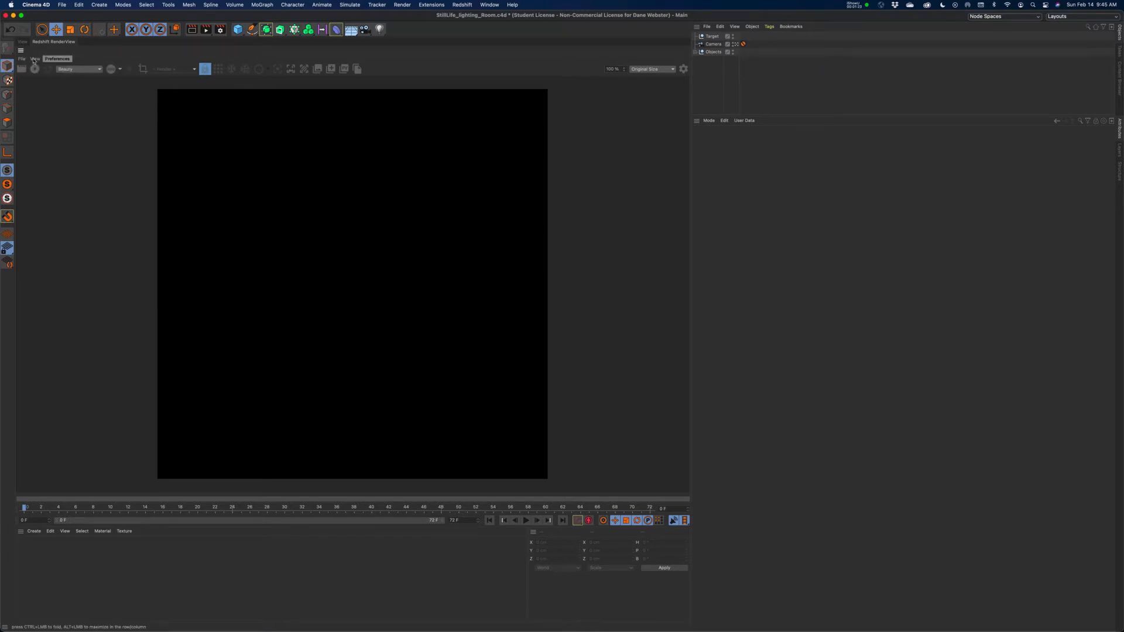
{"action": "left_click", "coordinate": [23, 42]}
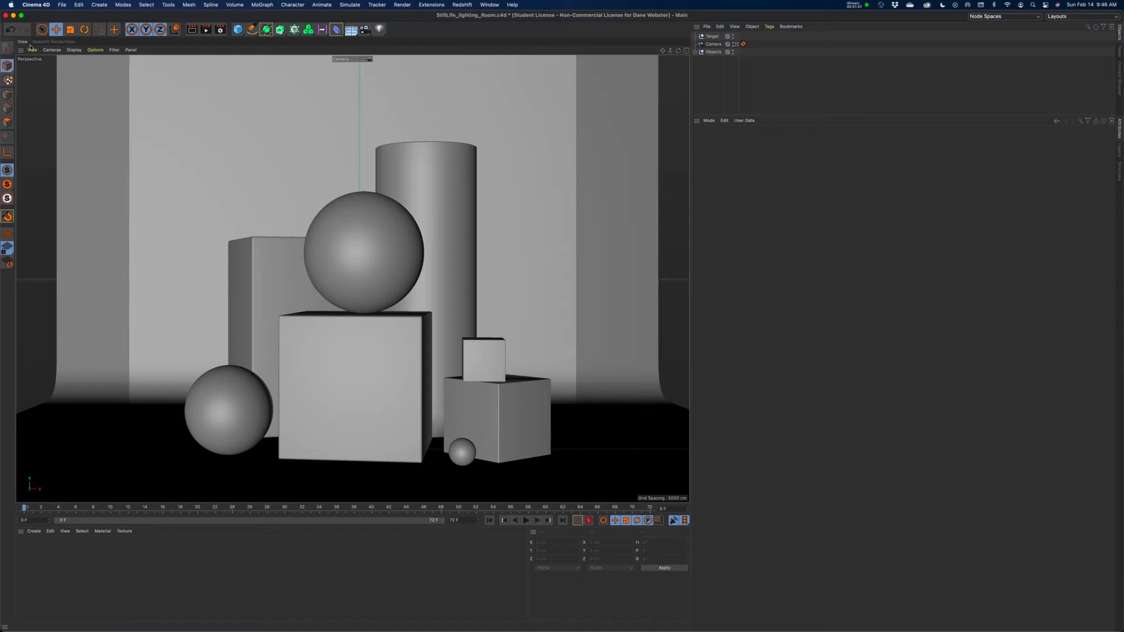
{"action": "left_click", "coordinate": [48, 42]}
{"action": "left_click", "coordinate": [35, 69]}
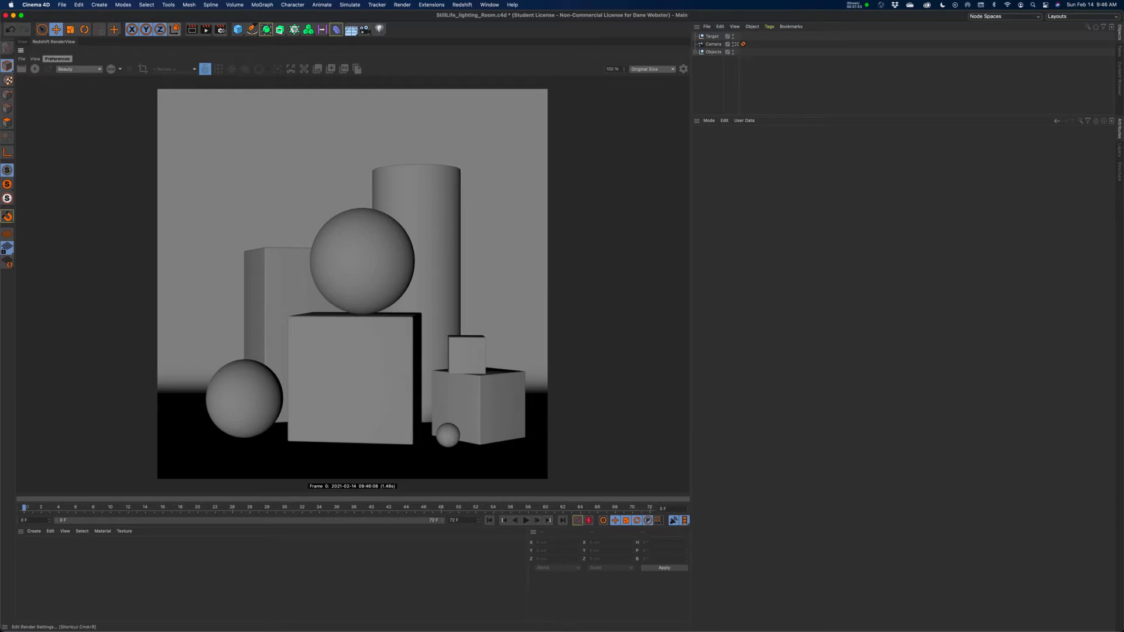
In the render settings, switch the renderer to Physical and turn off its Default Light option.
{"action": "left_click", "coordinate": [220, 29]}
{"action": "left_click", "coordinate": [269, 45]}
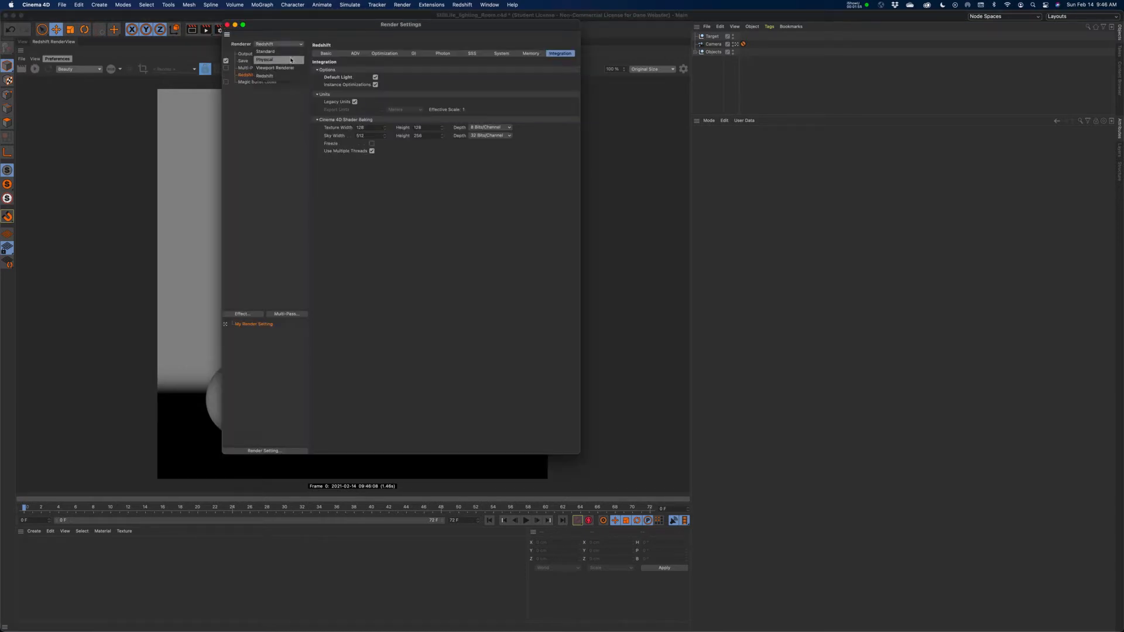
{"action": "left_click", "coordinate": [262, 83]}
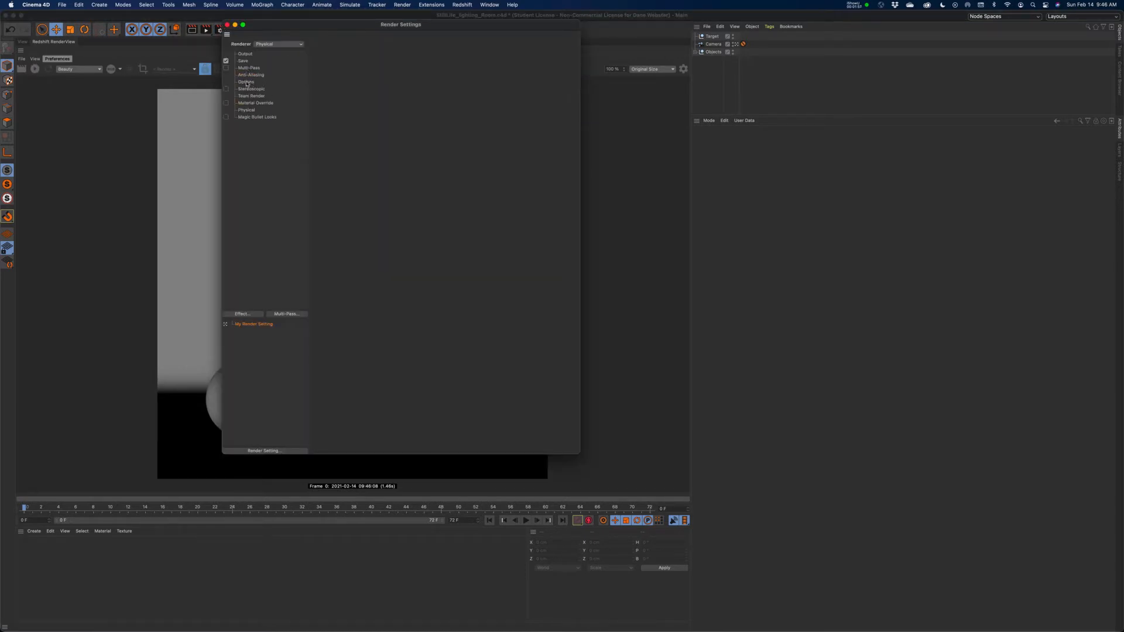
{"action": "left_click", "coordinate": [247, 83]}
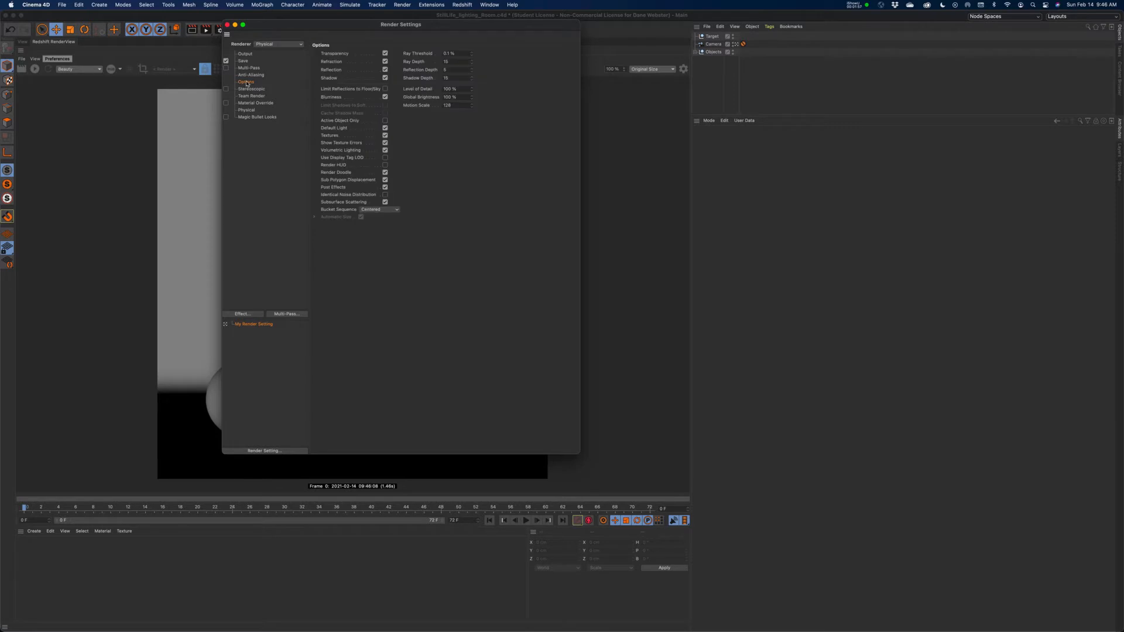
{"action": "left_click", "coordinate": [385, 128]}
Set the renderer back to Redshift and look through its AOV, Optimization, Basic and GI settings.
{"action": "left_click", "coordinate": [269, 44]}
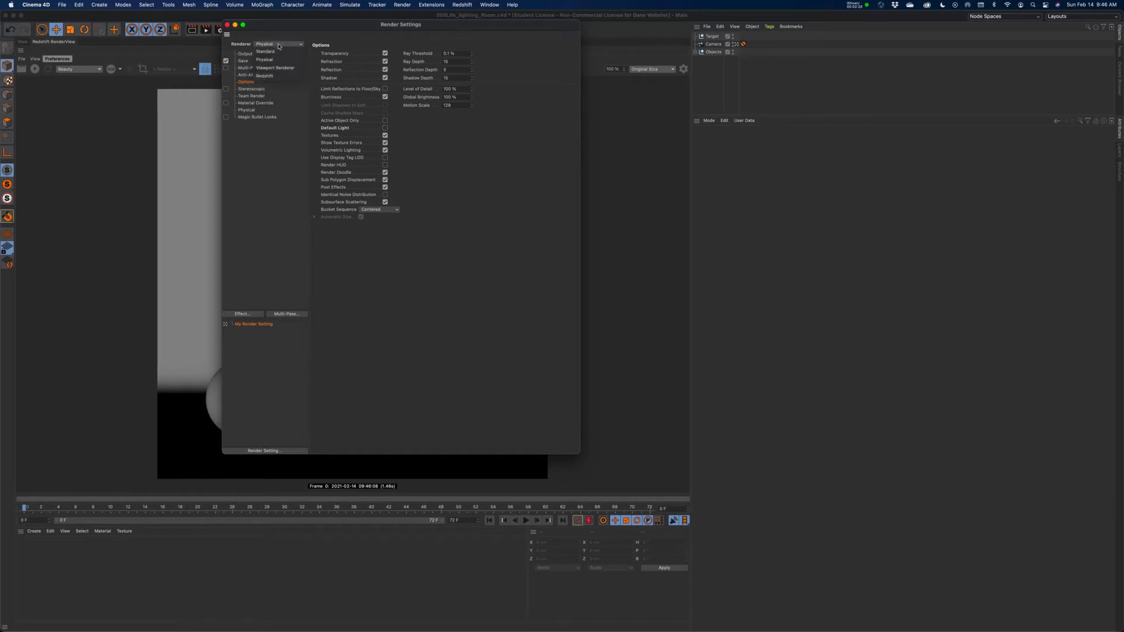
{"action": "left_click", "coordinate": [272, 77]}
{"action": "left_click", "coordinate": [246, 76]}
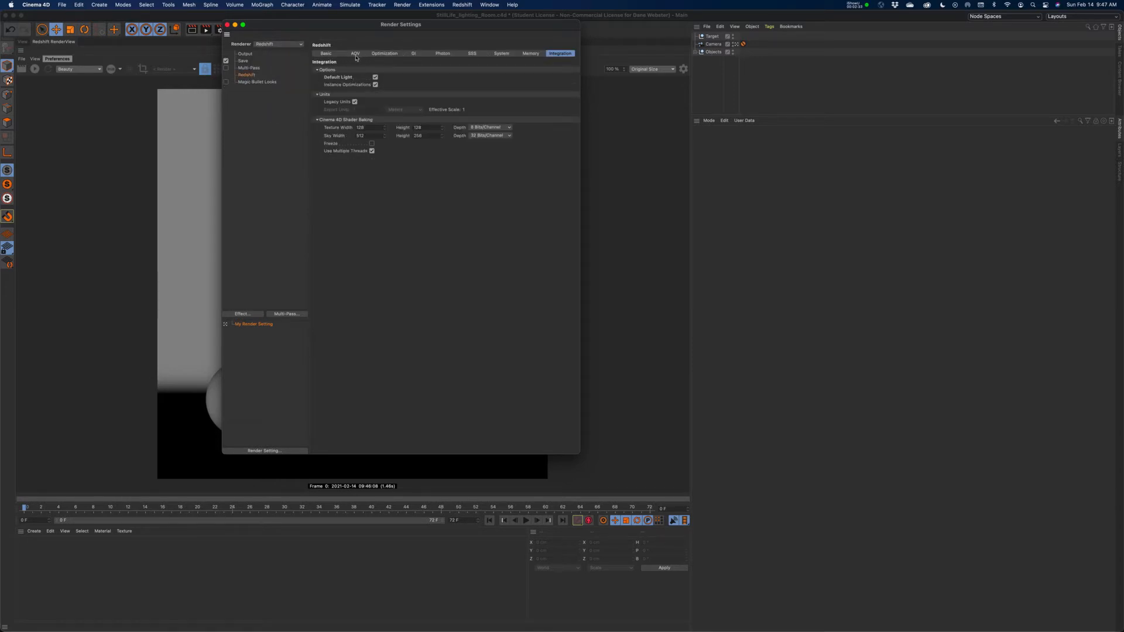
{"action": "left_click", "coordinate": [356, 55]}
{"action": "left_click", "coordinate": [379, 55]}
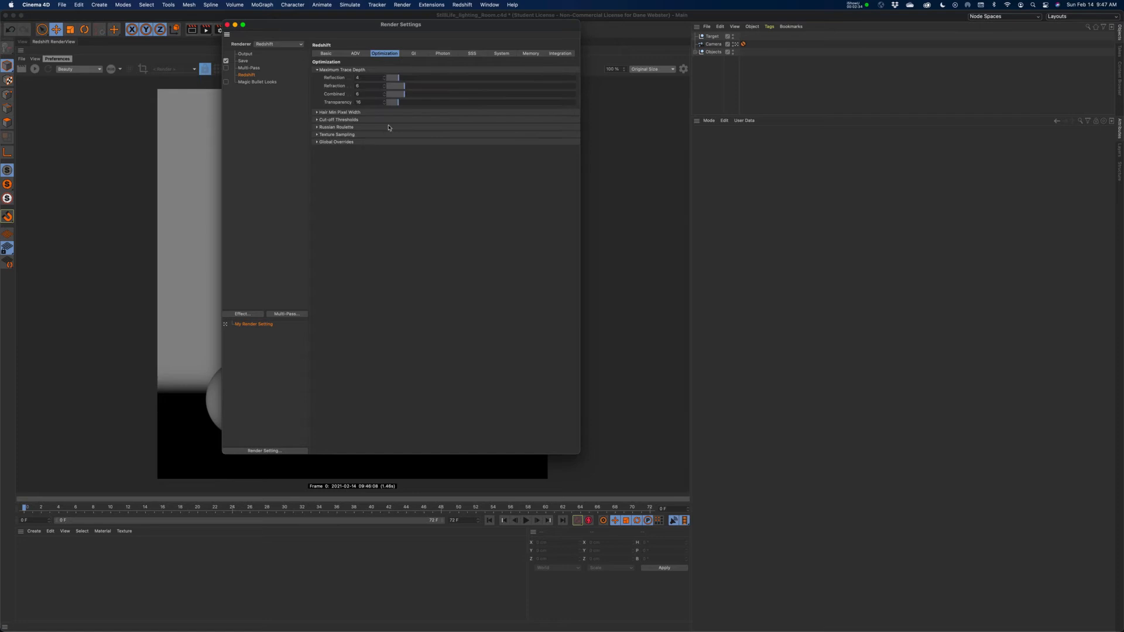
{"action": "left_click", "coordinate": [326, 55]}
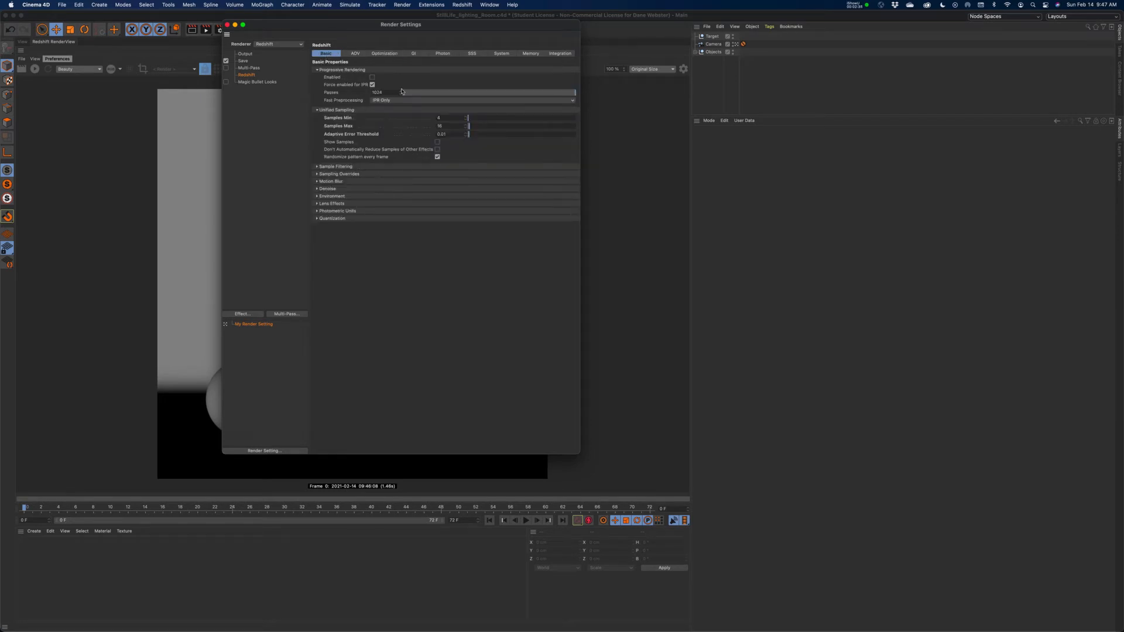
{"action": "left_click", "coordinate": [413, 55]}
{"action": "left_click", "coordinate": [331, 57]}
Turn off Default Light in Redshift's Integration options and run a brief test render of the unlit scene.
{"action": "left_click", "coordinate": [559, 54]}
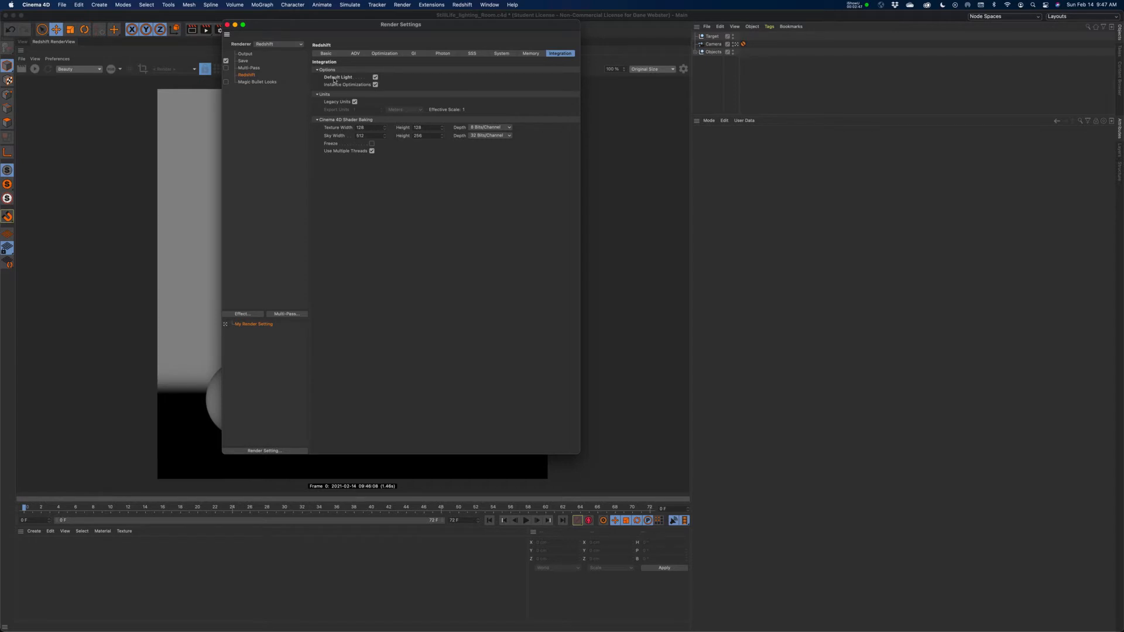
{"action": "left_click", "coordinate": [375, 76]}
{"action": "left_click", "coordinate": [227, 25]}
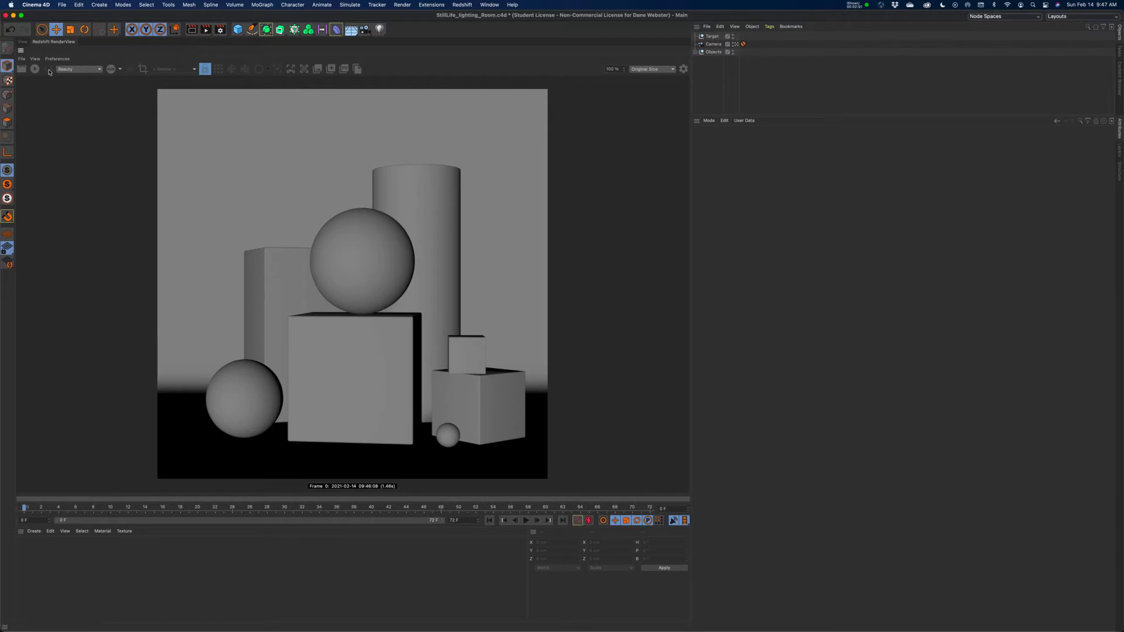
{"action": "left_click", "coordinate": [35, 69]}
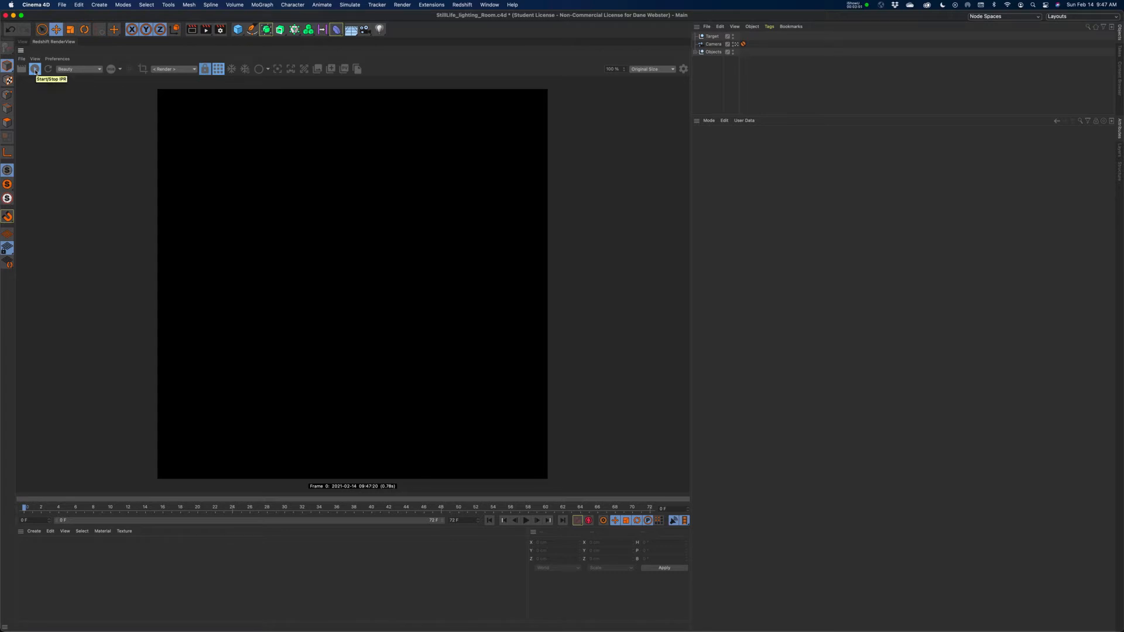
{"action": "left_click", "coordinate": [35, 69]}
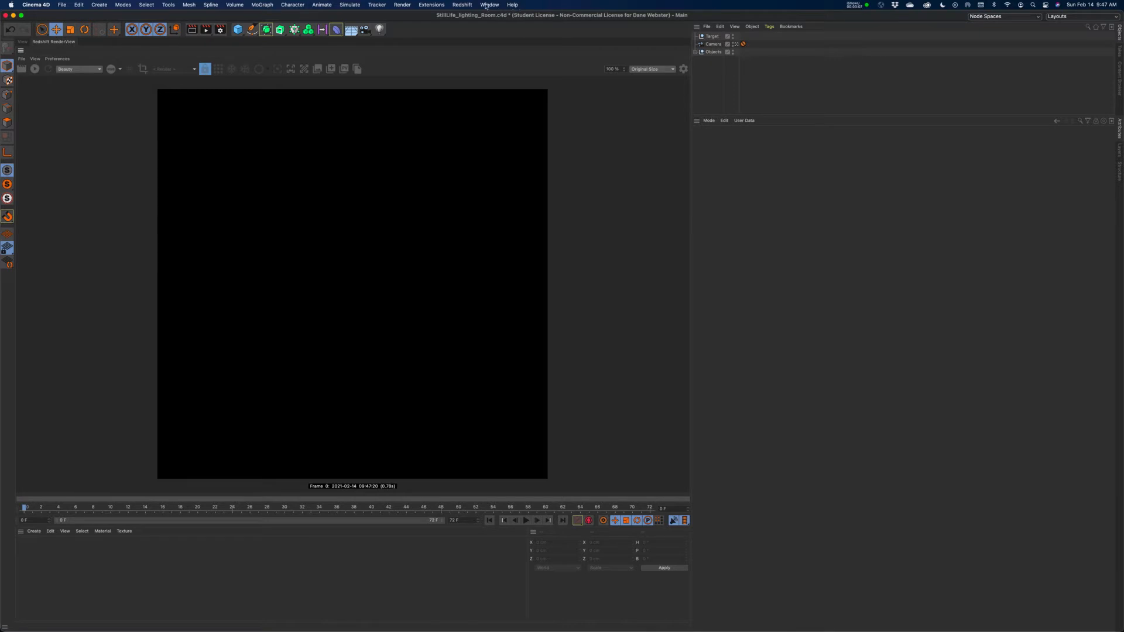
Add a Redshift Area Light to the scene.
{"action": "left_click", "coordinate": [462, 5]}
{"action": "mouse_move", "coordinate": [472, 32]}
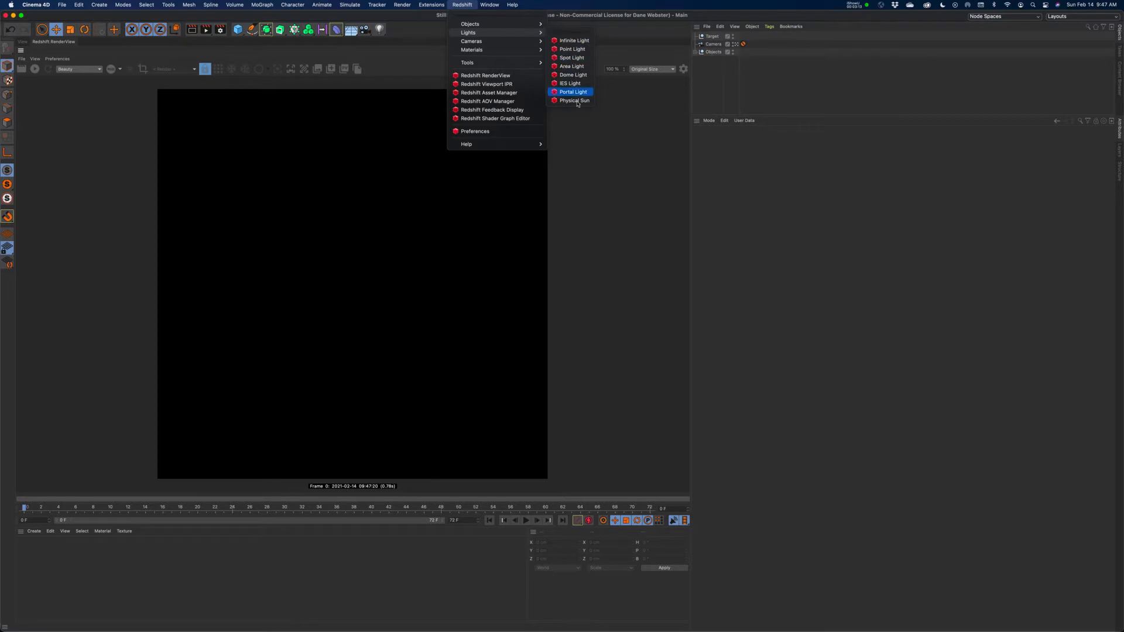
{"action": "left_click", "coordinate": [572, 68]}
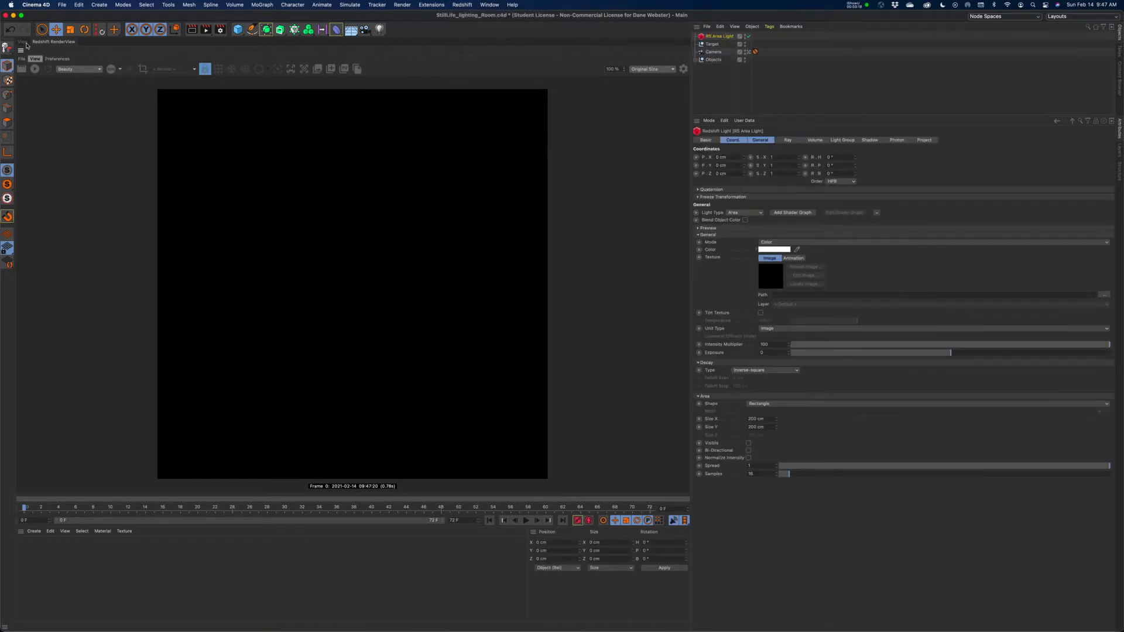
View the scene through the default camera and move the area light toward the scene camera, to about -76.5 cm in Z.
{"action": "left_click", "coordinate": [23, 41]}
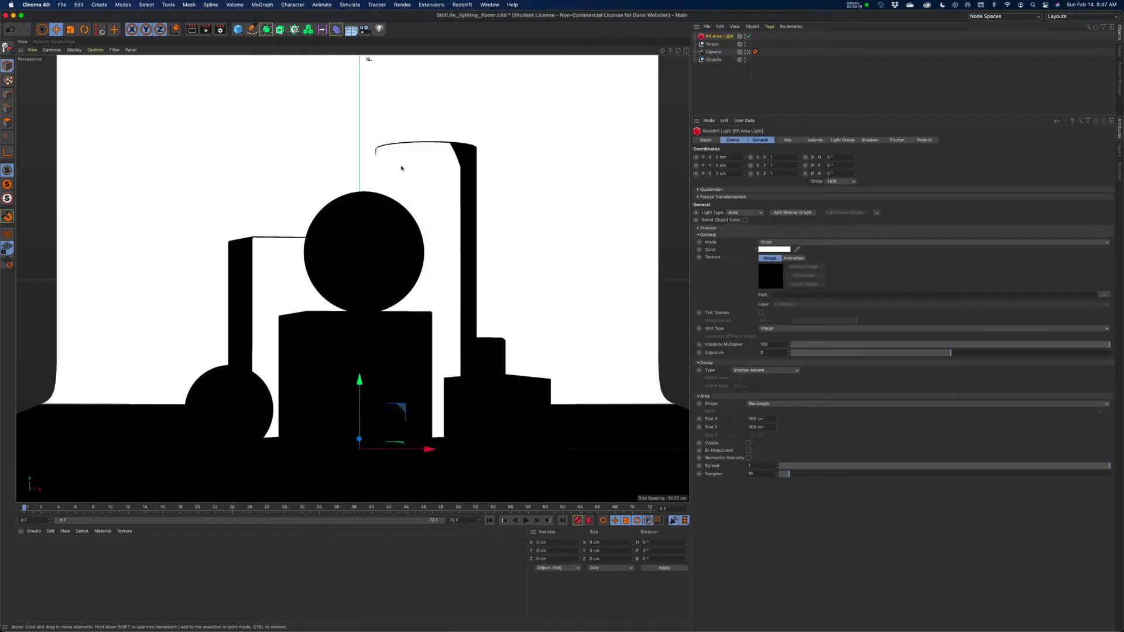
{"action": "left_click", "coordinate": [368, 59]}
{"action": "left_click", "coordinate": [377, 65]}
{"action": "left_click_drag", "start_coordinate": [424, 293], "coordinate": [394, 283], "text": "alt"}
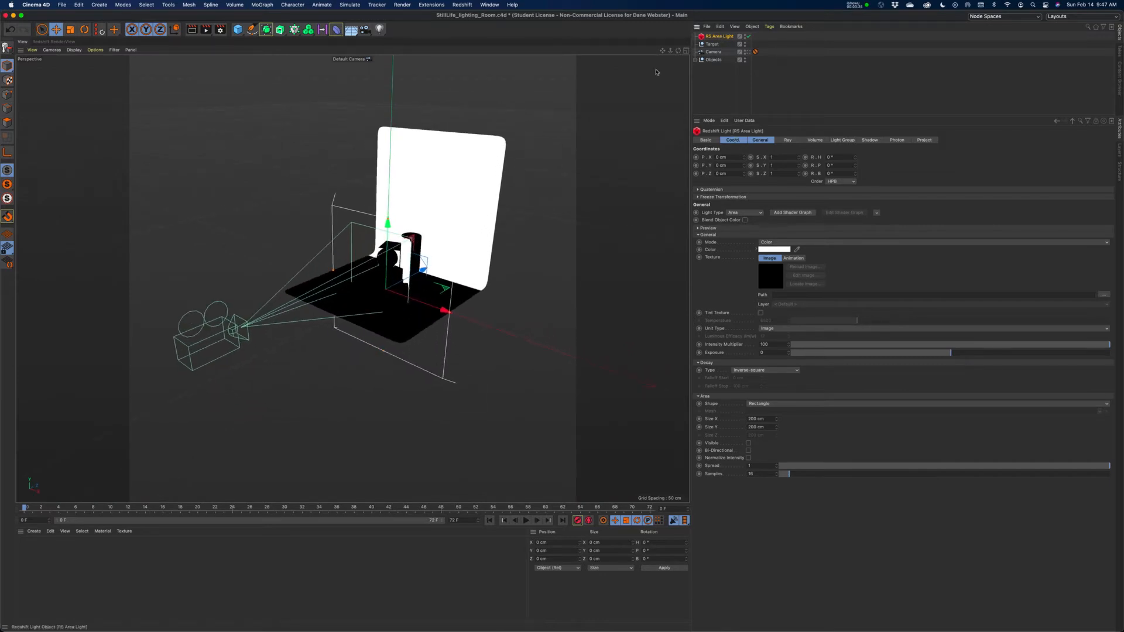
{"action": "left_click_drag", "start_coordinate": [423, 268], "coordinate": [377, 289]}
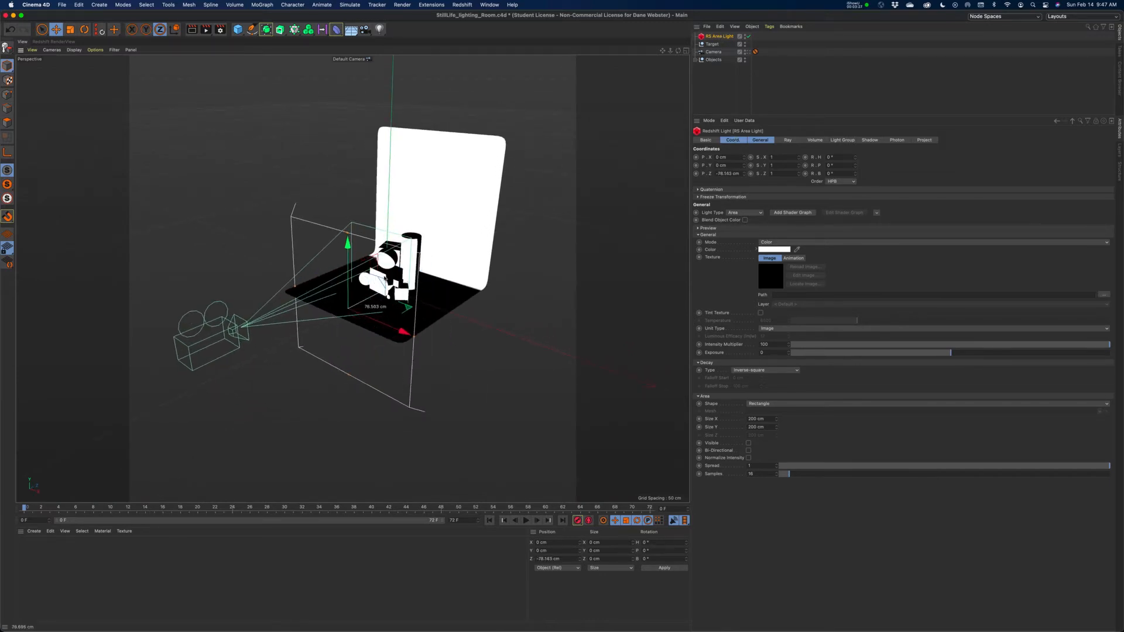
Set the area light's Size X and Size Y to 50 cm and its shape to Disc.
{"action": "left_click", "coordinate": [769, 419]}
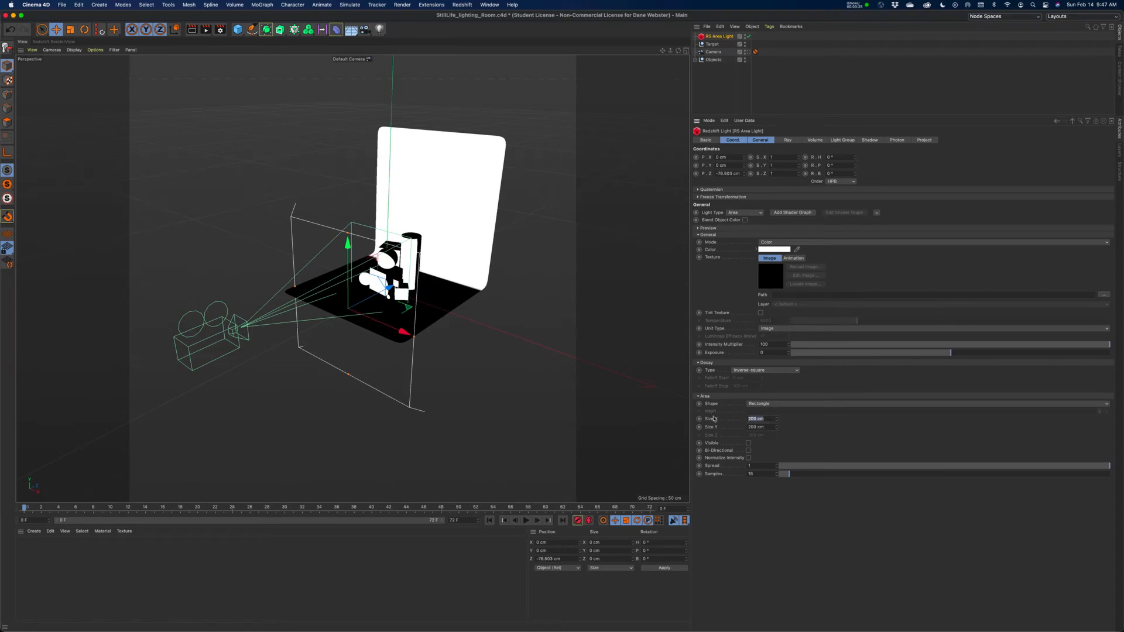
{"action": "type", "text": "50"}
{"action": "key", "text": "Tab"}
{"action": "type", "text": "50"}
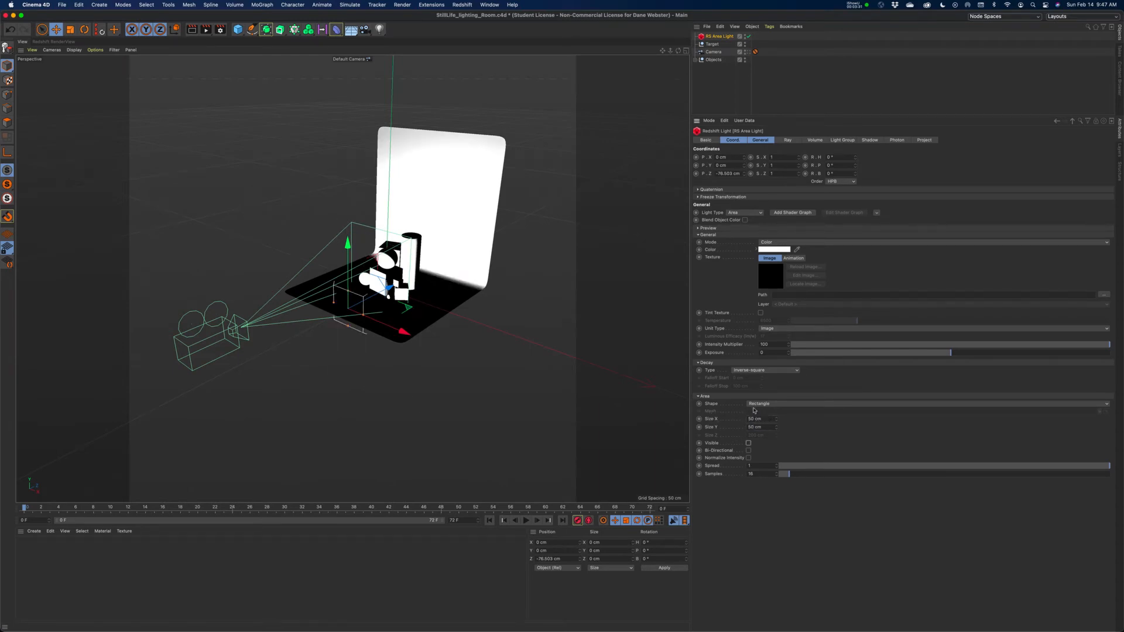
{"action": "left_click", "coordinate": [761, 404]}
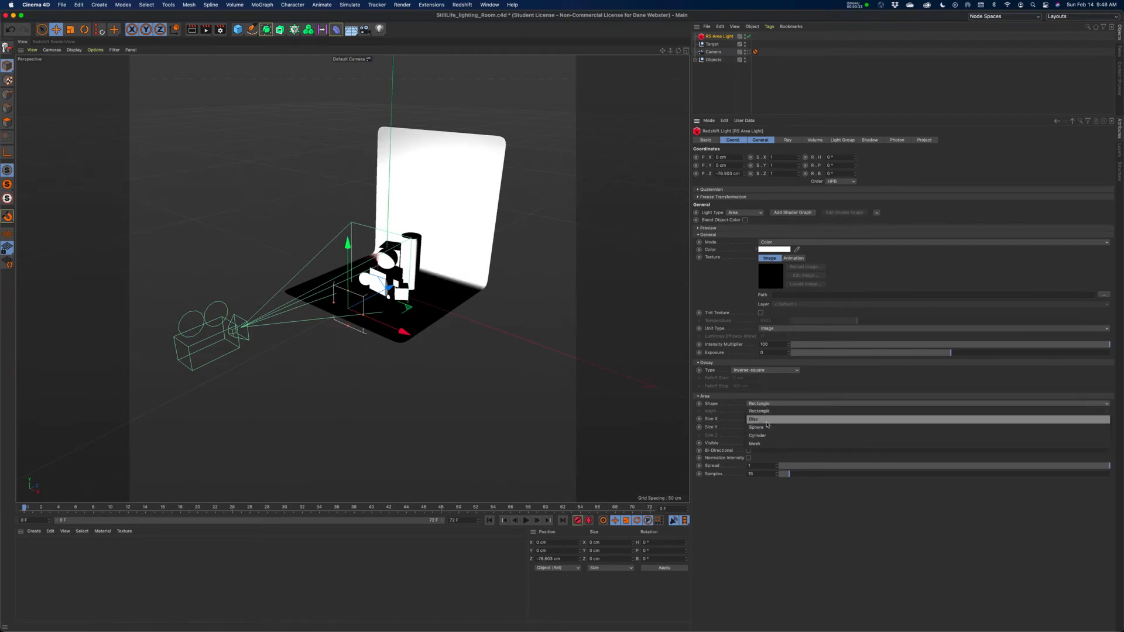
{"action": "left_click", "coordinate": [764, 420]}
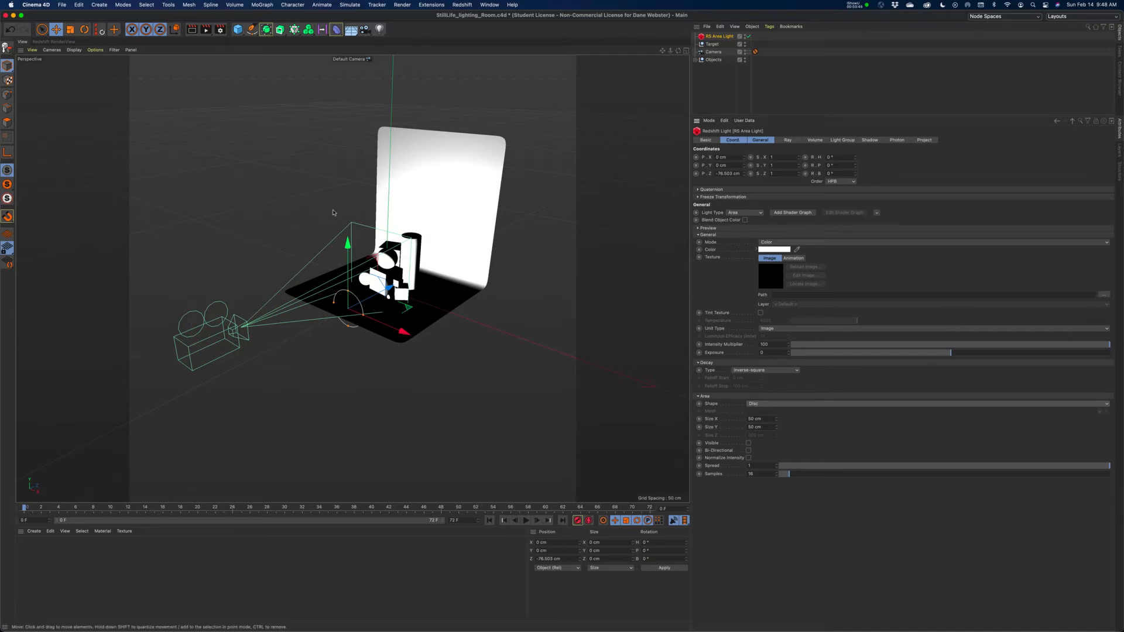
Add a Target tag to the RS Area Light and assign the Target null as its target object.
{"action": "left_click", "coordinate": [712, 45]}
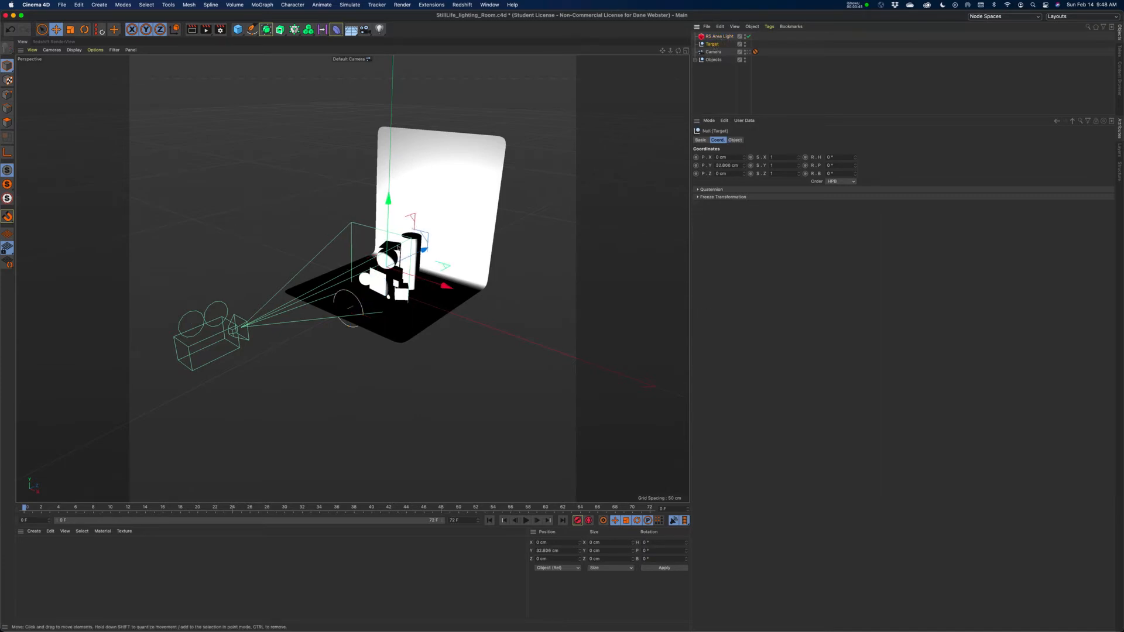
{"action": "left_click", "coordinate": [715, 37]}
{"action": "right_click", "coordinate": [715, 37]}
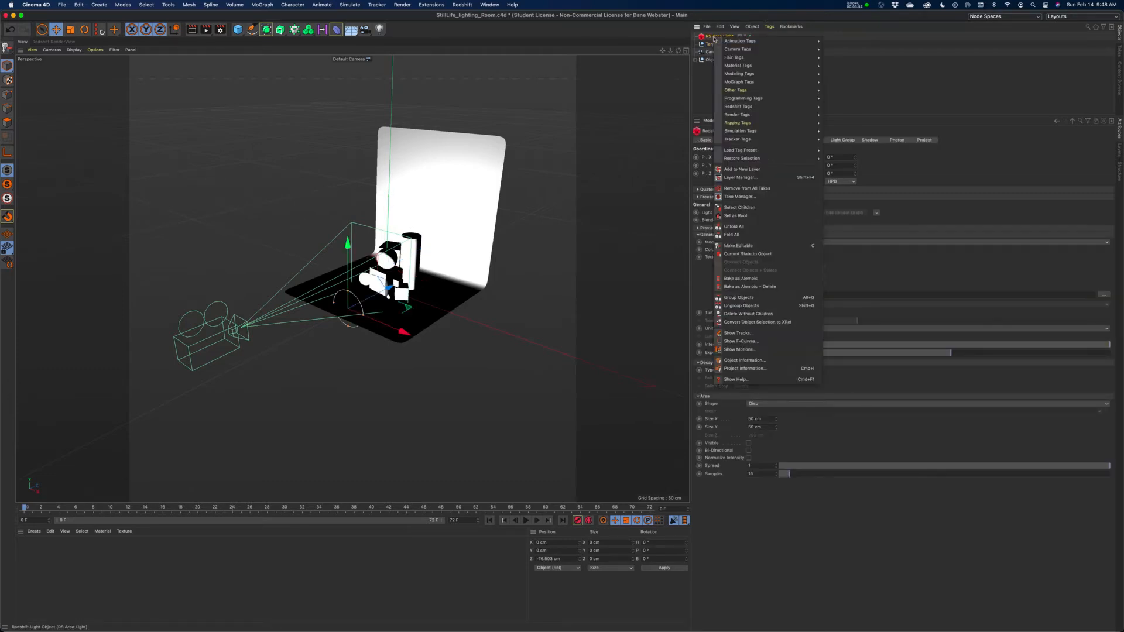
{"action": "mouse_move", "coordinate": [739, 43]}
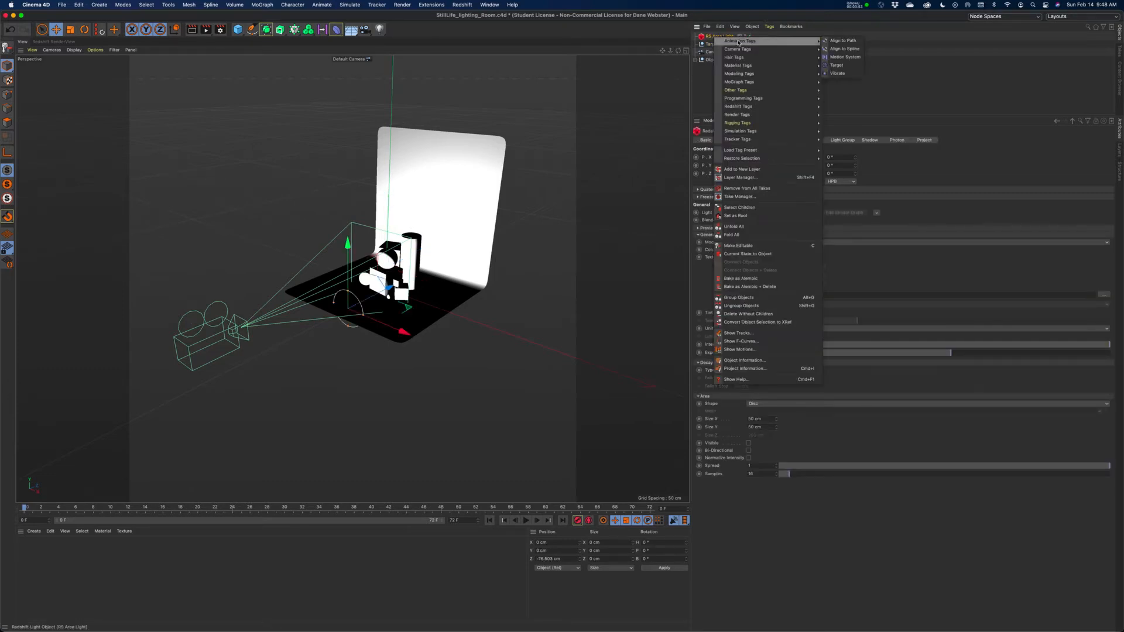
{"action": "left_click", "coordinate": [837, 65]}
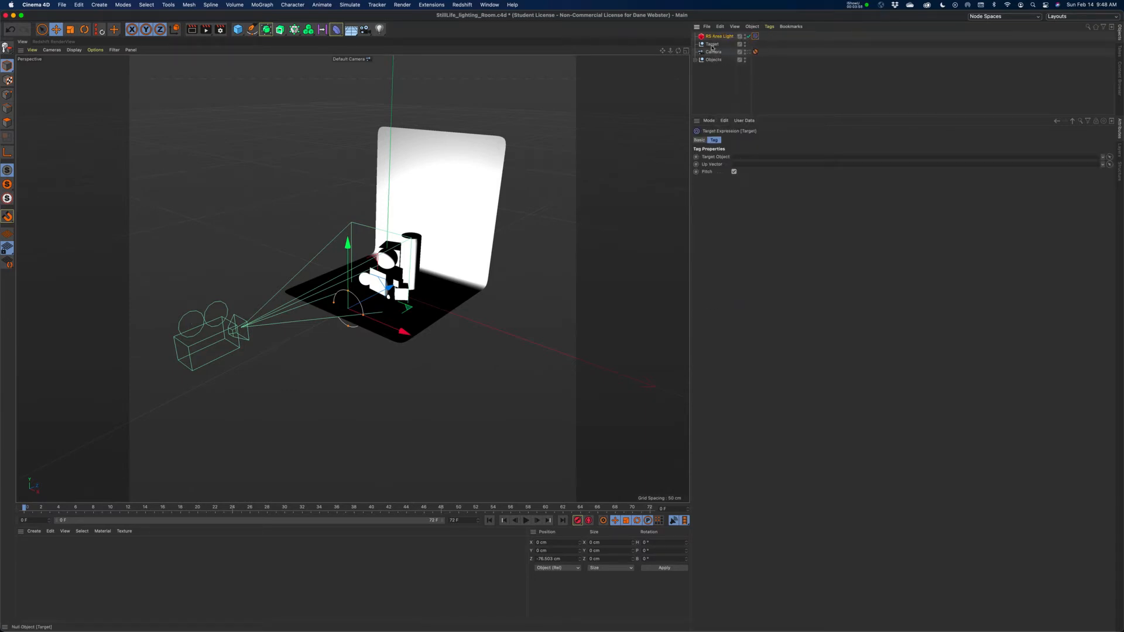
{"action": "left_click_drag", "start_coordinate": [712, 47], "coordinate": [744, 161]}
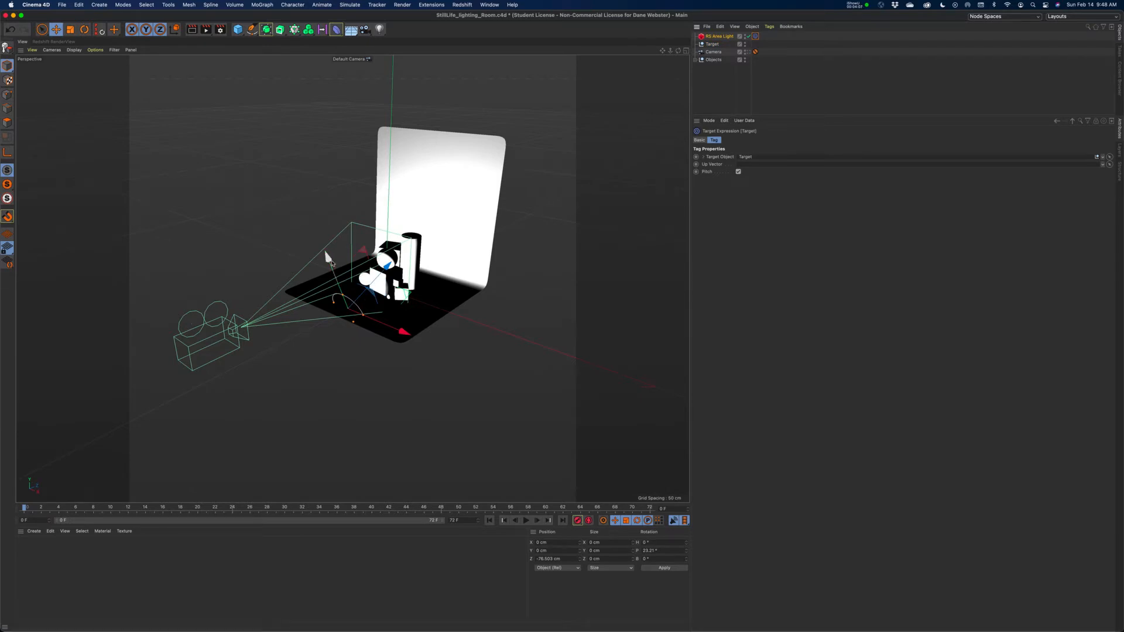
Raise the area light above and in front of the objects, to about X -44, Y 132, Z -120 cm.
{"action": "left_click_drag", "start_coordinate": [330, 258], "coordinate": [310, 175]}
{"action": "left_click_drag", "start_coordinate": [376, 264], "coordinate": [324, 146]}
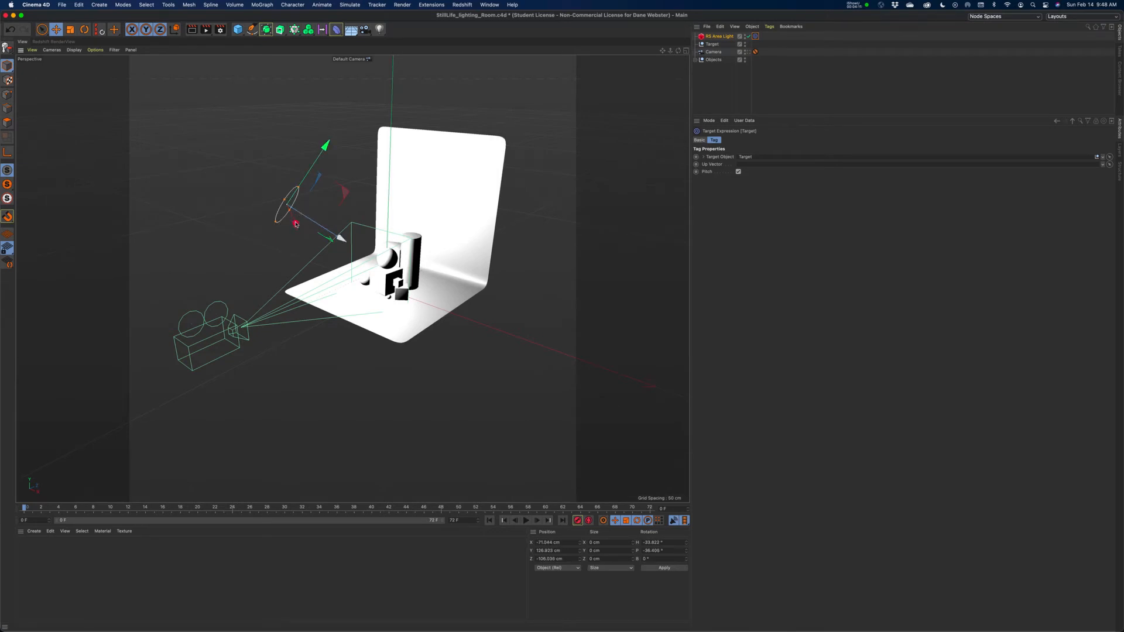
{"action": "left_click_drag", "start_coordinate": [295, 227], "coordinate": [310, 230]}
{"action": "left_click_drag", "start_coordinate": [323, 151], "coordinate": [326, 144]}
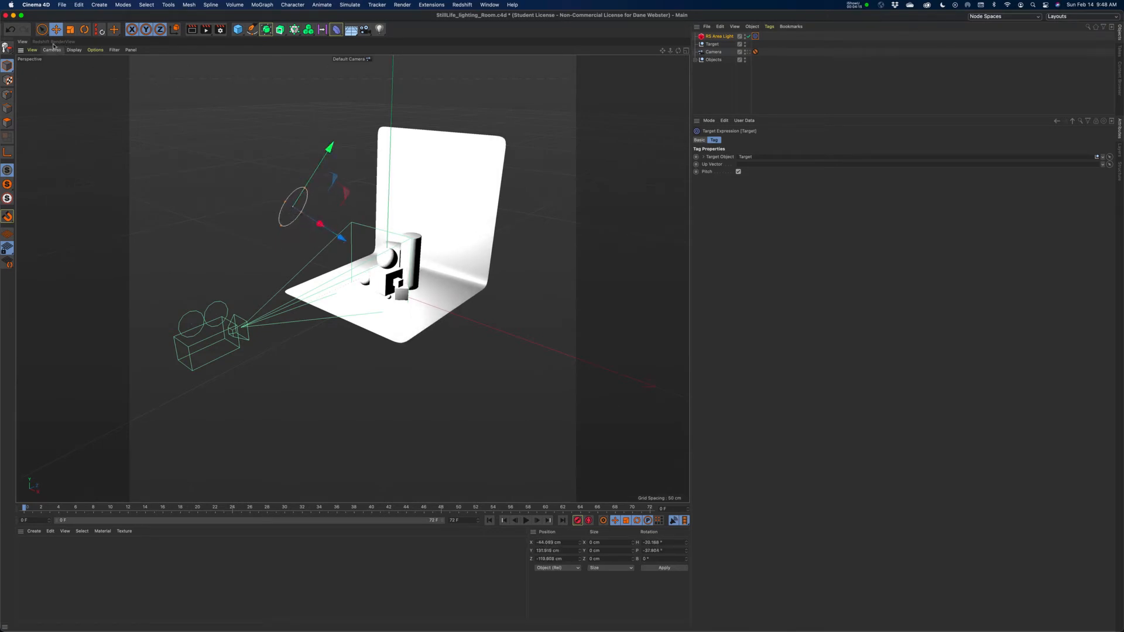
Return to the scene camera's view and start the live render in the Redshift RenderView.
{"action": "left_click", "coordinate": [352, 59]}
{"action": "left_click", "coordinate": [367, 74]}
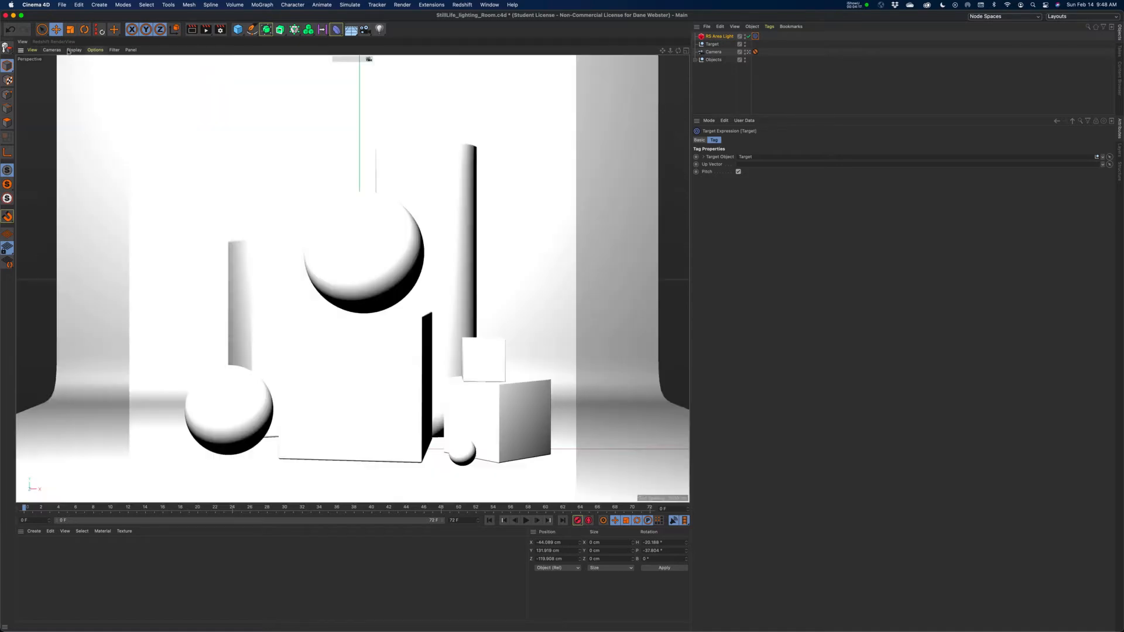
{"action": "left_click", "coordinate": [57, 44]}
{"action": "left_click", "coordinate": [35, 69]}
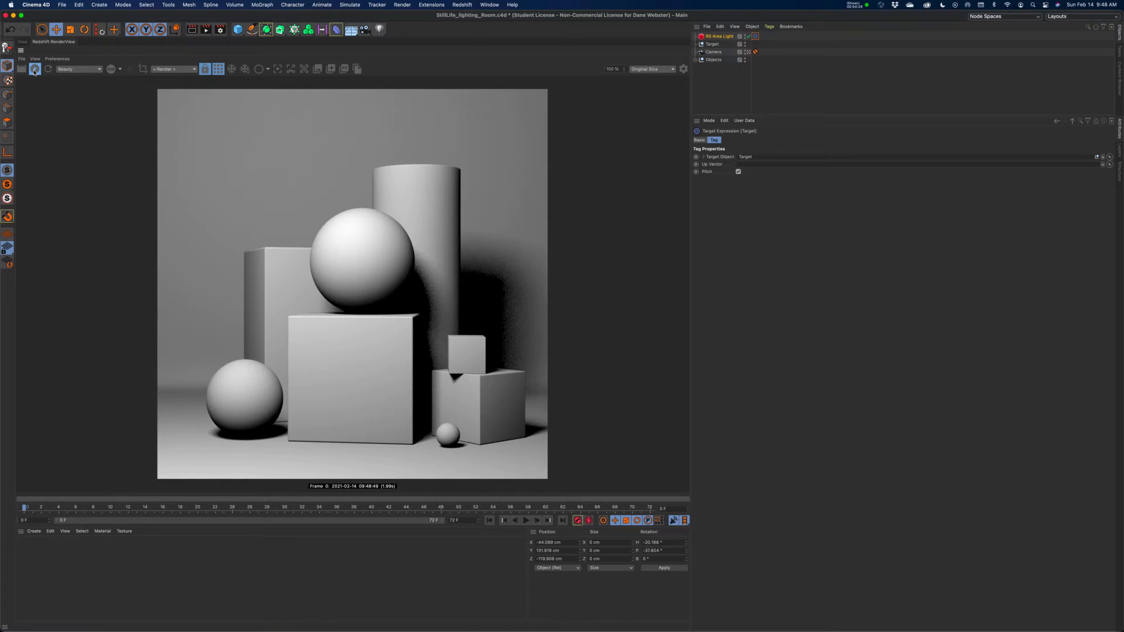
Select the RS Area Light and raise its samples step by step through 32, 64 and 128.
{"action": "left_click", "coordinate": [720, 37]}
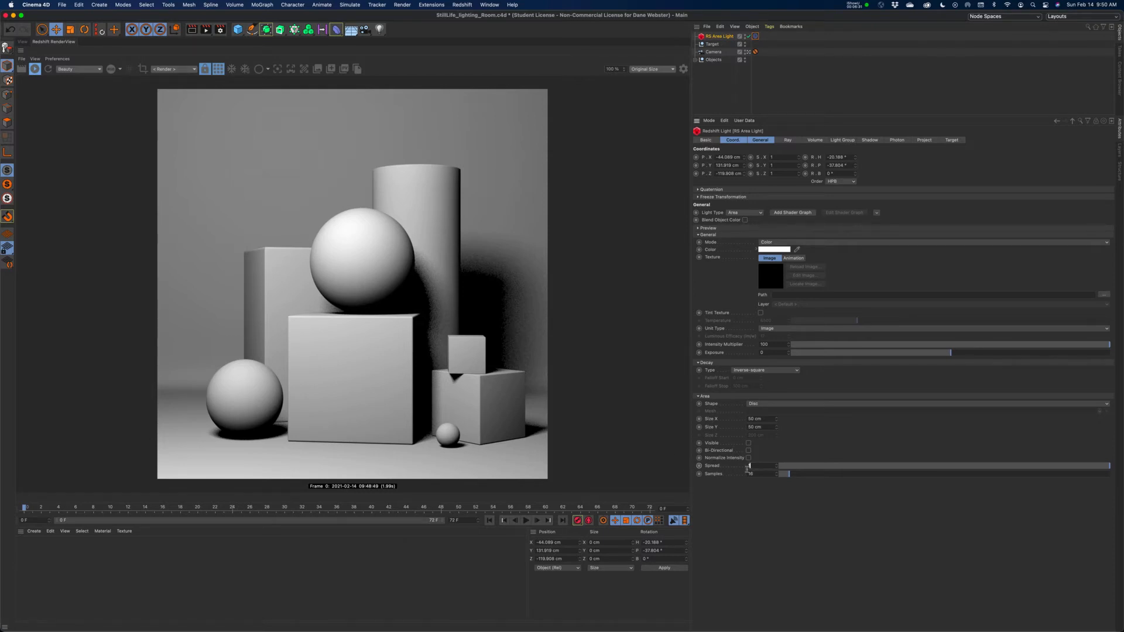
{"action": "key", "text": "Tab"}
{"action": "type", "text": "32"}
{"action": "key", "text": "Return"}
{"action": "double_click", "coordinate": [759, 474]}
{"action": "type", "text": "64"}
{"action": "key", "text": "Return"}
{"action": "double_click", "coordinate": [751, 473]}
{"action": "type", "text": "128"}
{"action": "key", "text": "Return"}
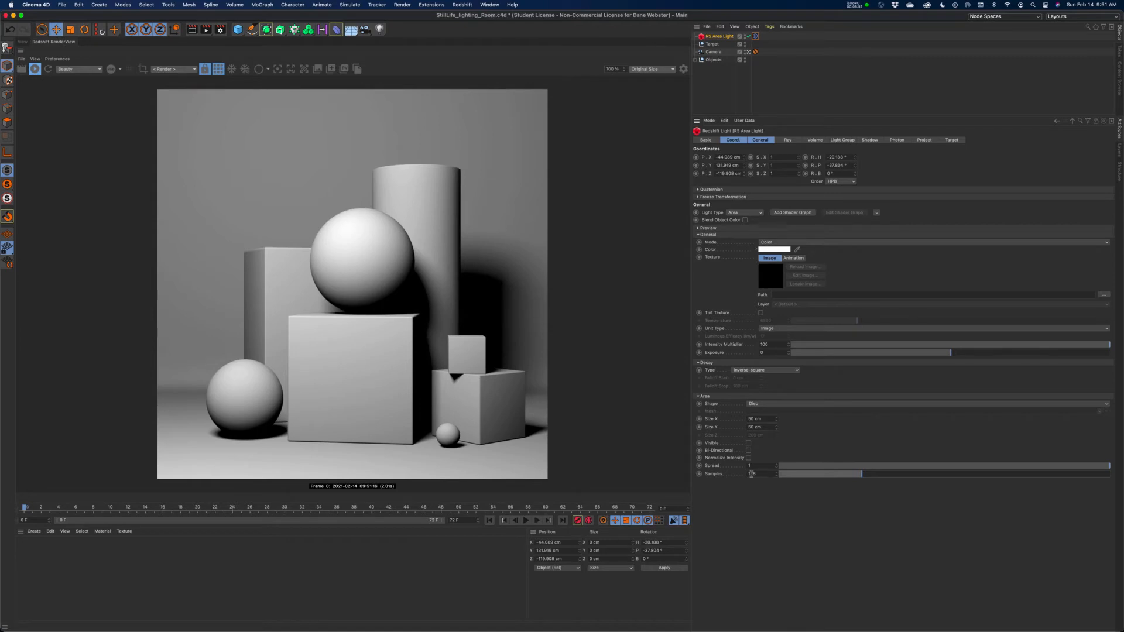
Increase the area light's samples further to 256 and finally to 512.
{"action": "double_click", "coordinate": [751, 473]}
{"action": "type", "text": "256"}
{"action": "key", "text": "Return"}
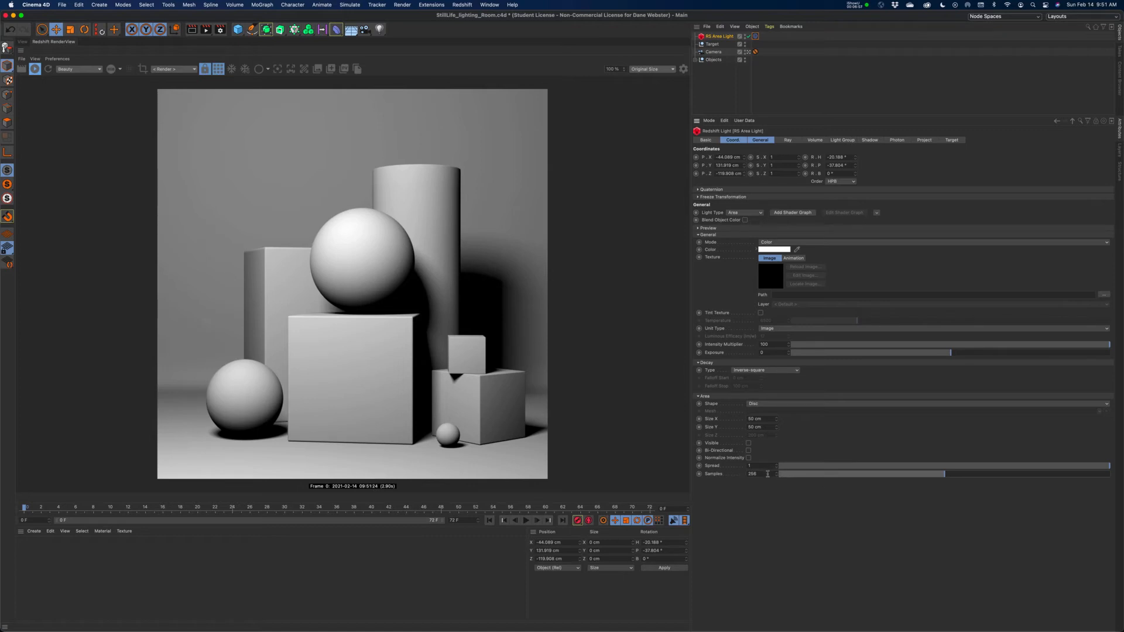
{"action": "double_click", "coordinate": [756, 474]}
{"action": "type", "text": "512"}
{"action": "key", "text": "Return"}
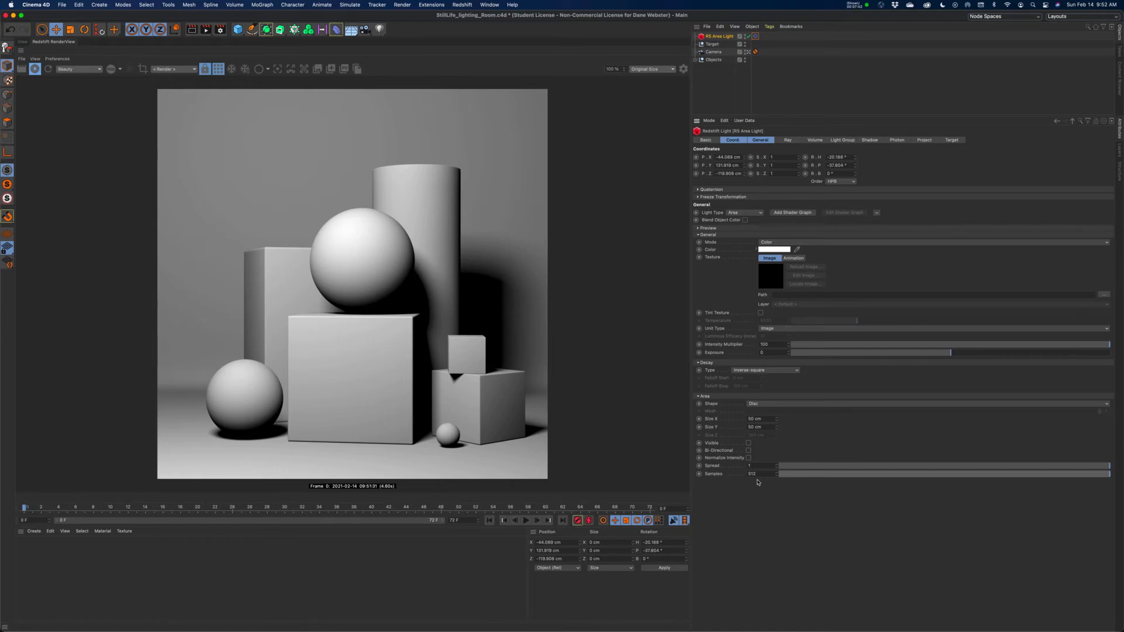
Shrink the disc light to 10 cm in Size X and Size Y and set its exposure to 3.
{"action": "left_click", "coordinate": [770, 419]}
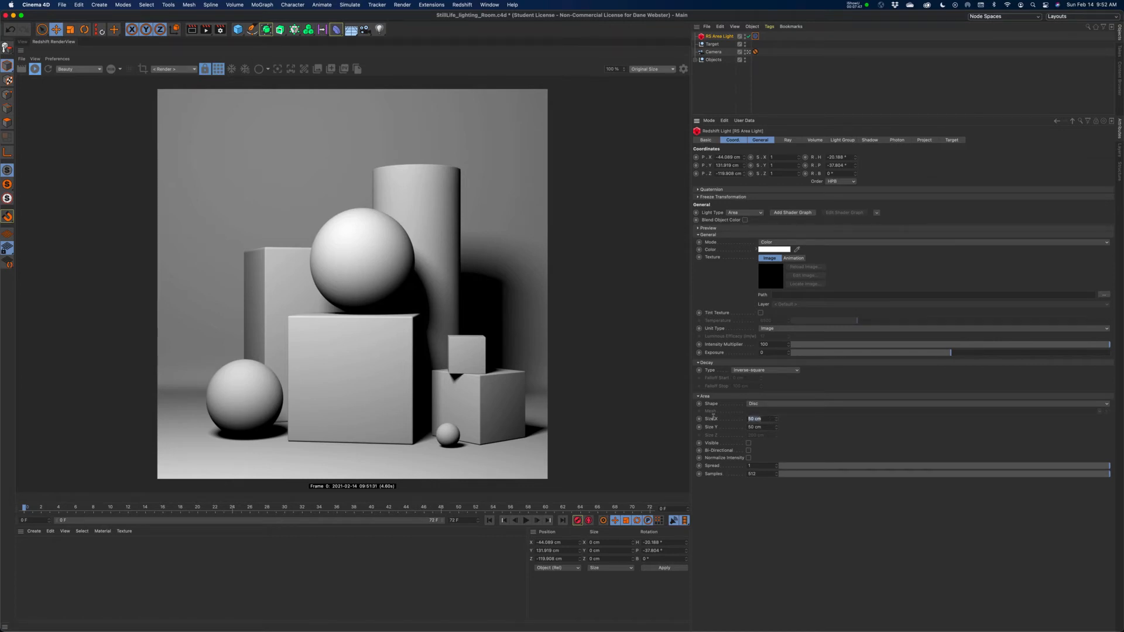
{"action": "type", "text": "10"}
{"action": "key", "text": "Return"}
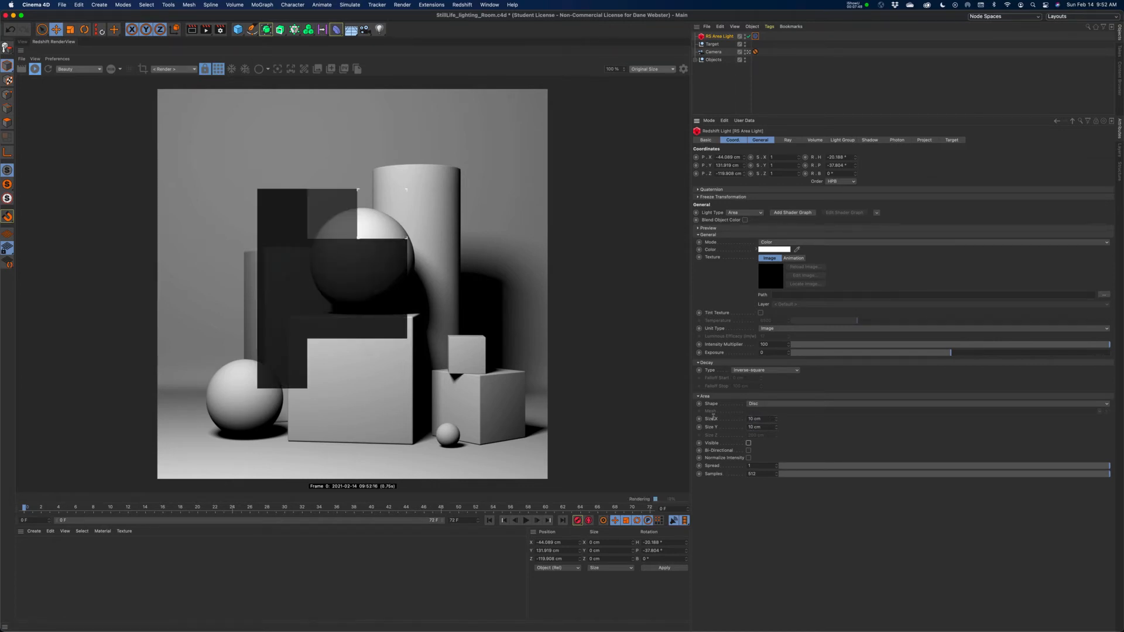
{"action": "left_click", "coordinate": [772, 353]}
{"action": "type", "text": "3"}
{"action": "key", "text": "Return"}
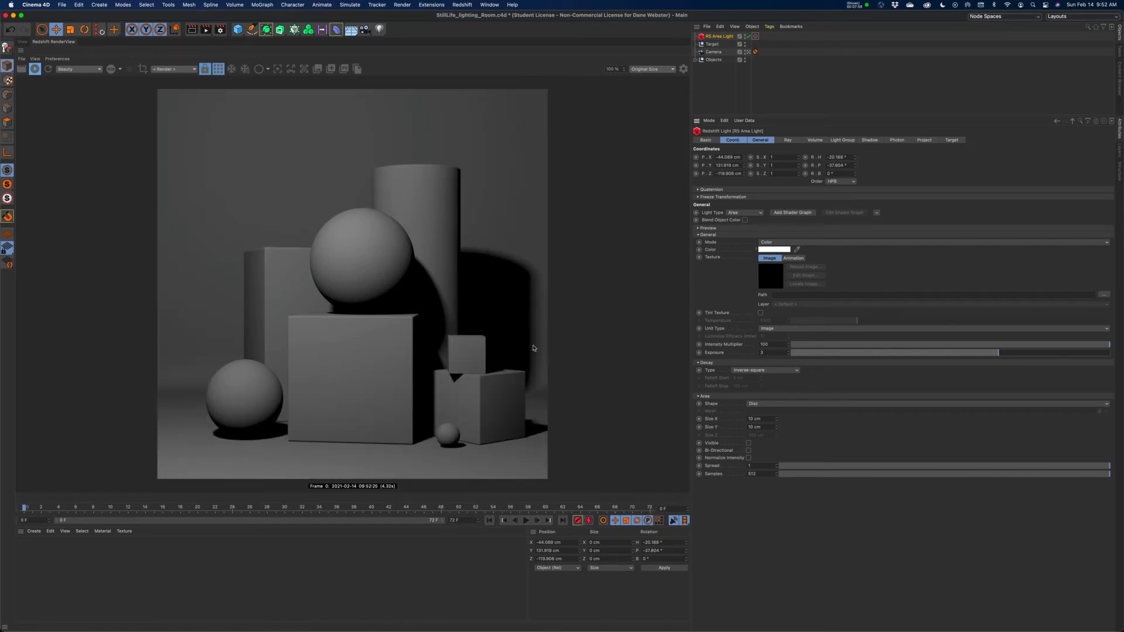
Try 256 samples on the smaller area light, then set the samples back to 512.
{"action": "left_click_drag", "start_coordinate": [758, 474], "coordinate": [730, 477]}
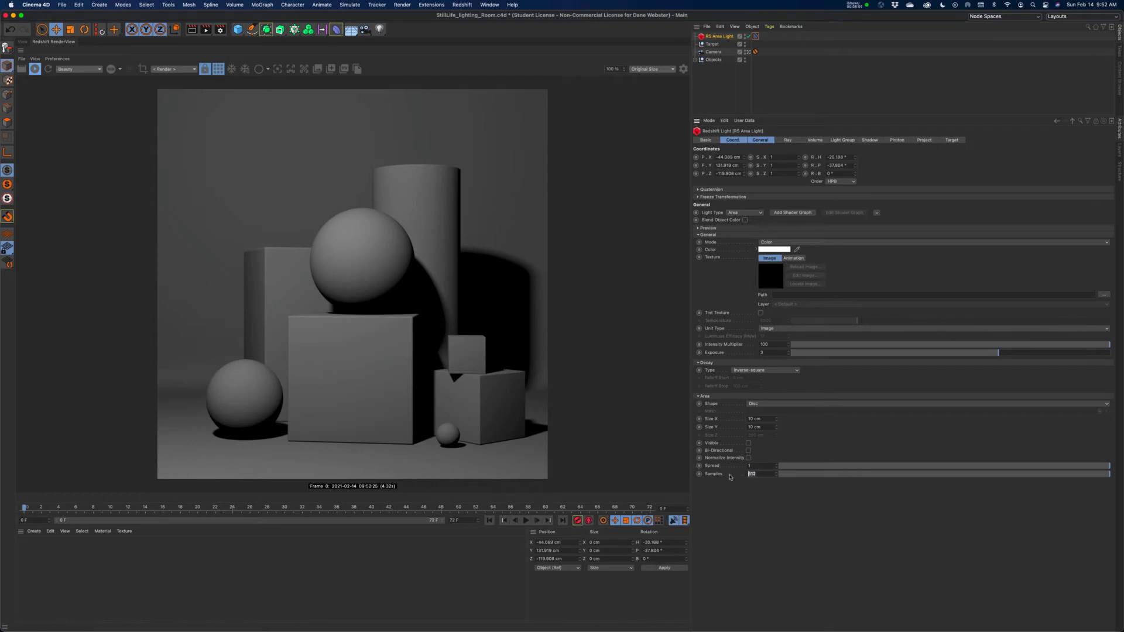
{"action": "type", "text": "256"}
{"action": "key", "text": "Return"}
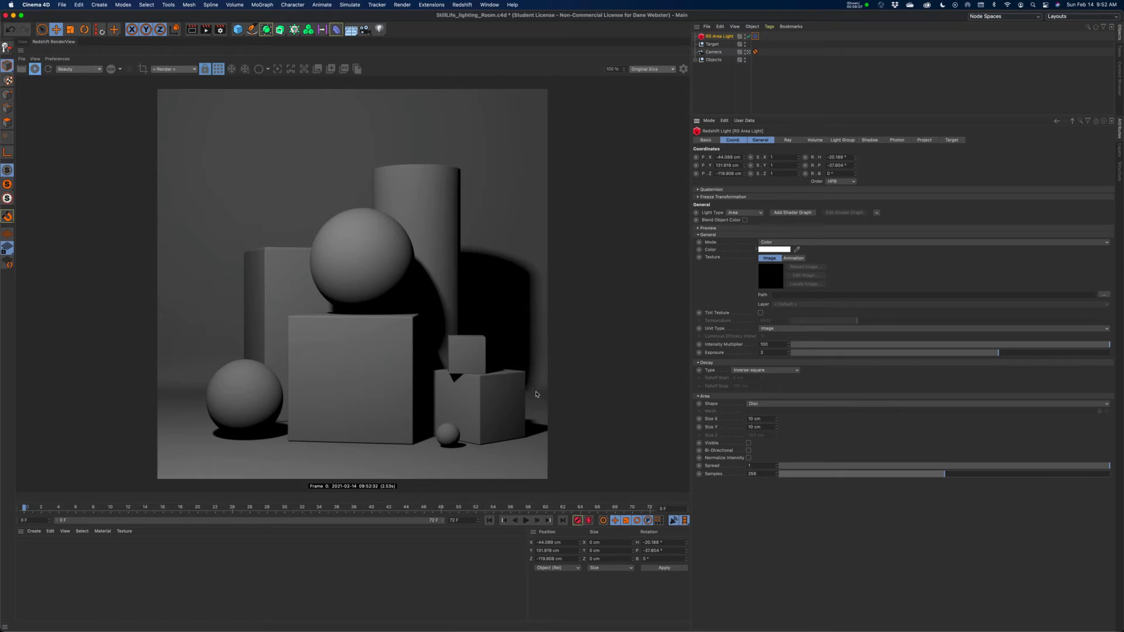
{"action": "double_click", "coordinate": [759, 474]}
{"action": "type", "text": "512"}
{"action": "key", "text": "Return"}
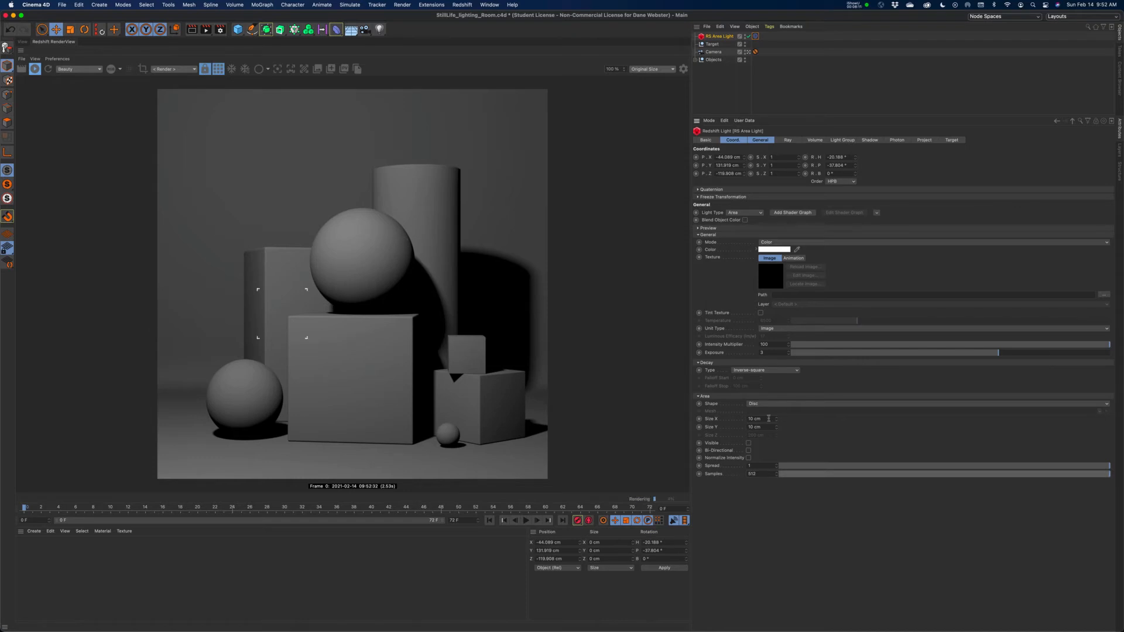
Set the disc light's Size X and Size Y back to 50 cm and its exposure to 0.
{"action": "double_click", "coordinate": [759, 420]}
{"action": "type", "text": "150"}
{"action": "key", "text": "Return"}
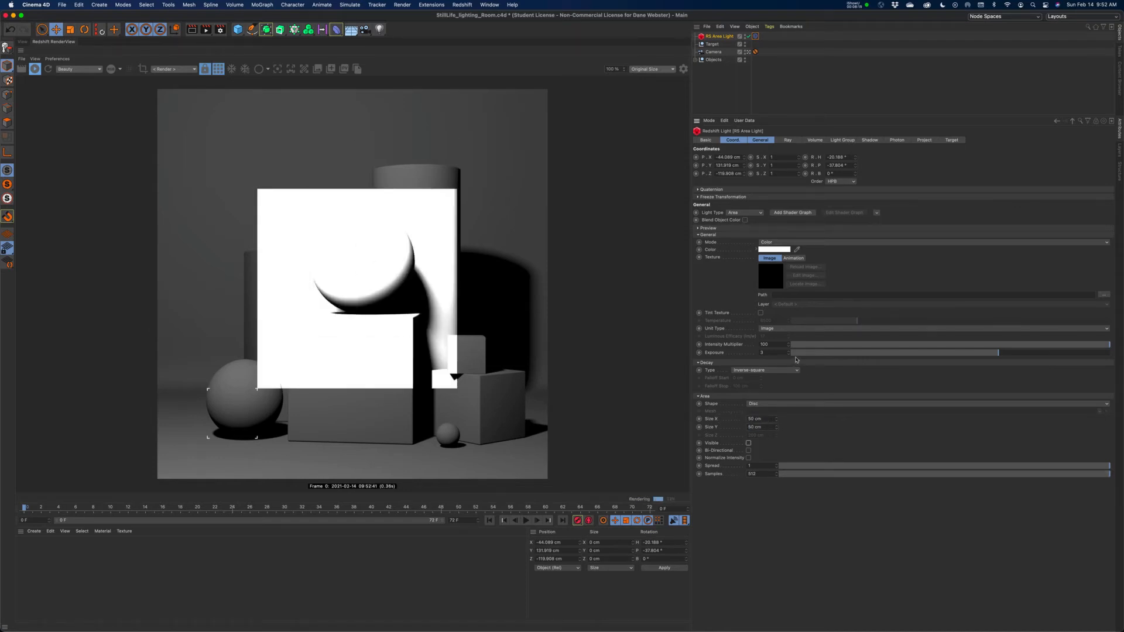
{"action": "left_click_drag", "start_coordinate": [772, 352], "coordinate": [722, 354]}
{"action": "type", "text": "0"}
{"action": "key", "text": "Return"}
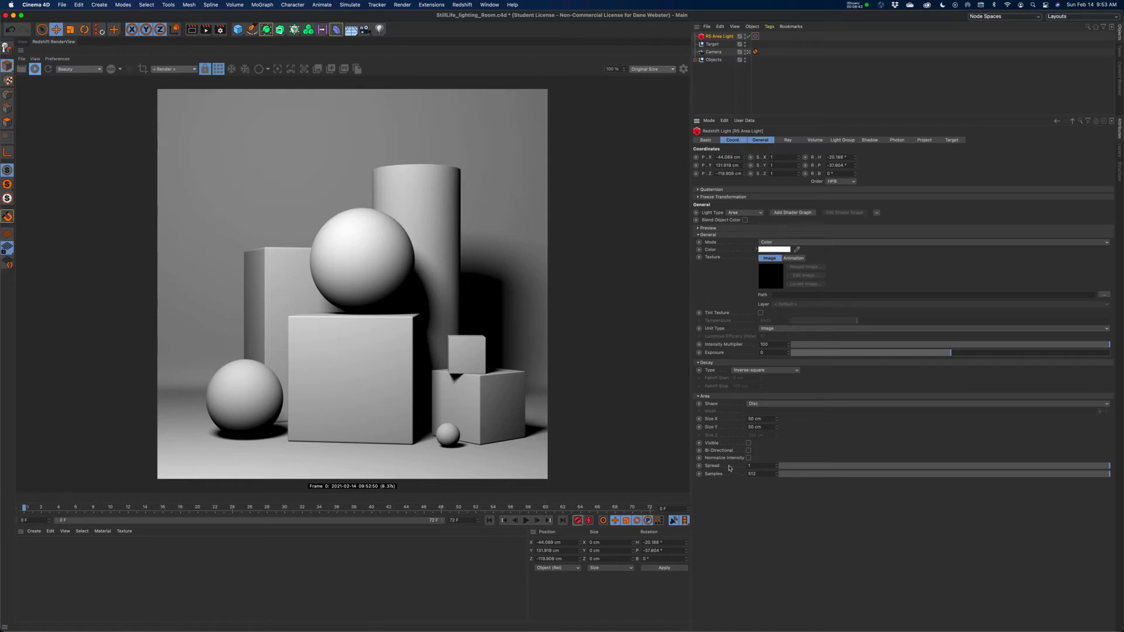
Examine the area light's position relative to the objects from the default camera, then return to the scene camera.
{"action": "left_click", "coordinate": [22, 41]}
{"action": "left_click", "coordinate": [345, 61]}
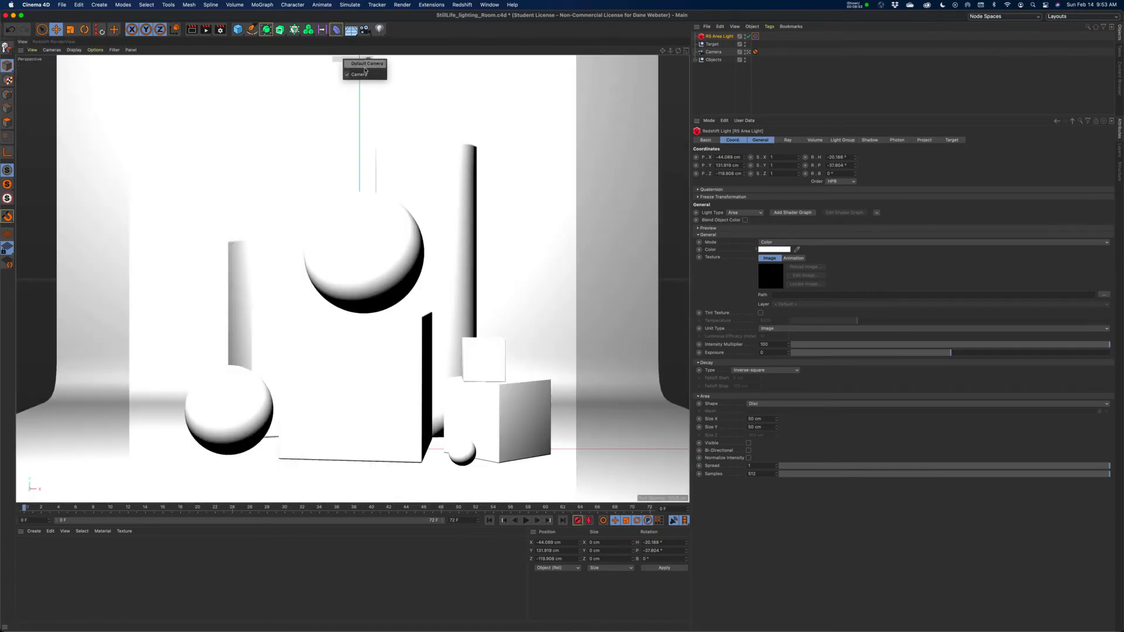
{"action": "left_click", "coordinate": [366, 65]}
{"action": "left_click_drag", "start_coordinate": [347, 251], "coordinate": [246, 234], "text": "alt"}
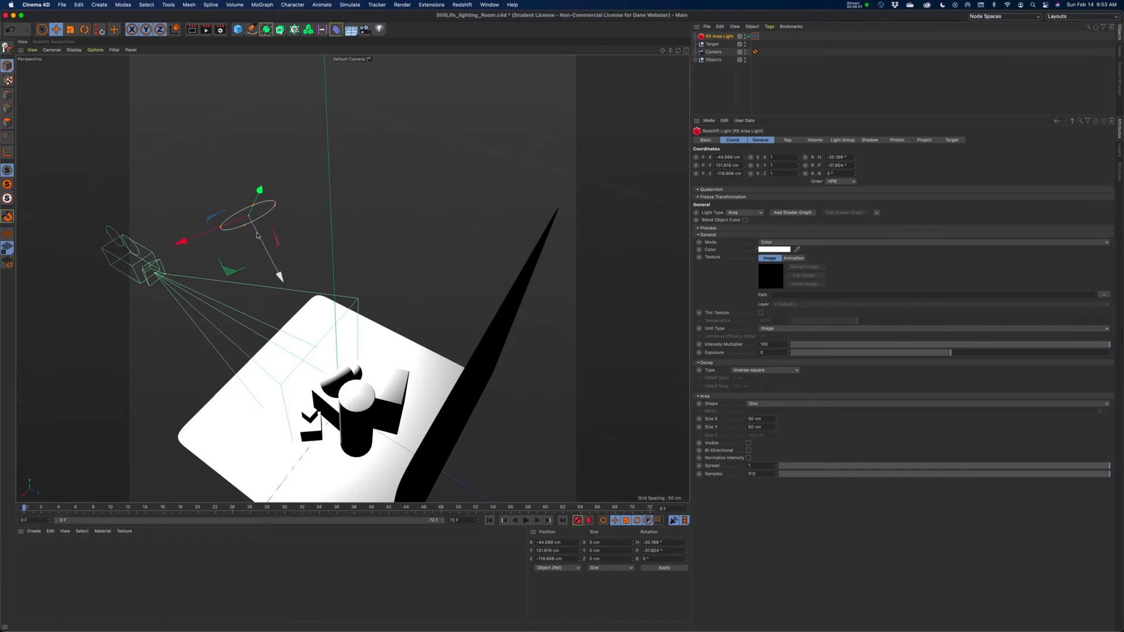
{"action": "left_click", "coordinate": [349, 59]}
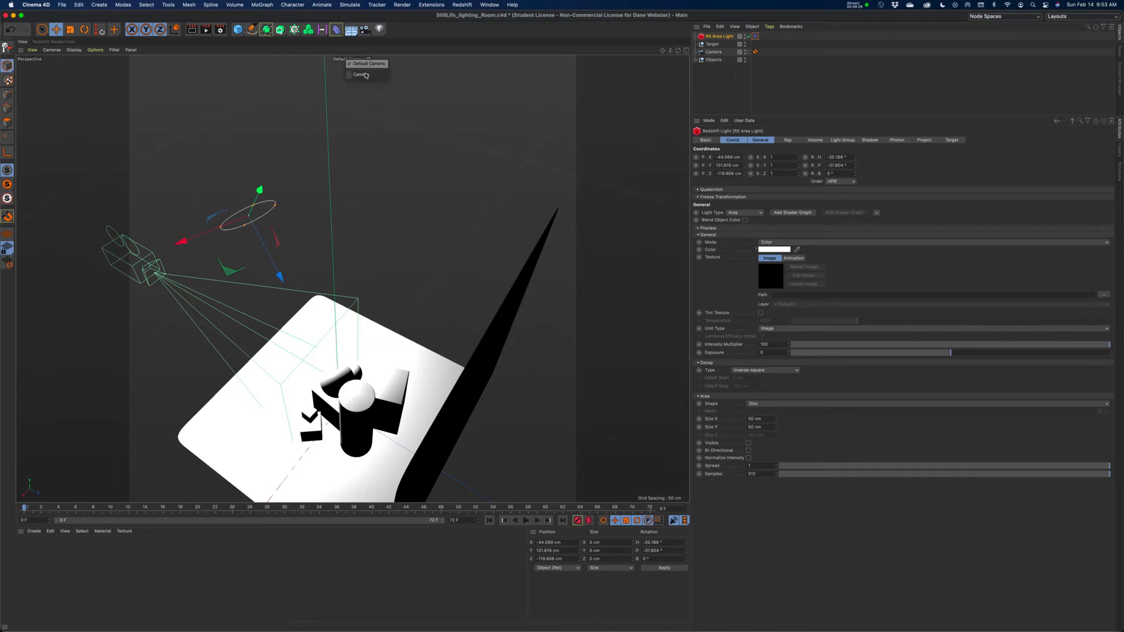
{"action": "left_click", "coordinate": [360, 69]}
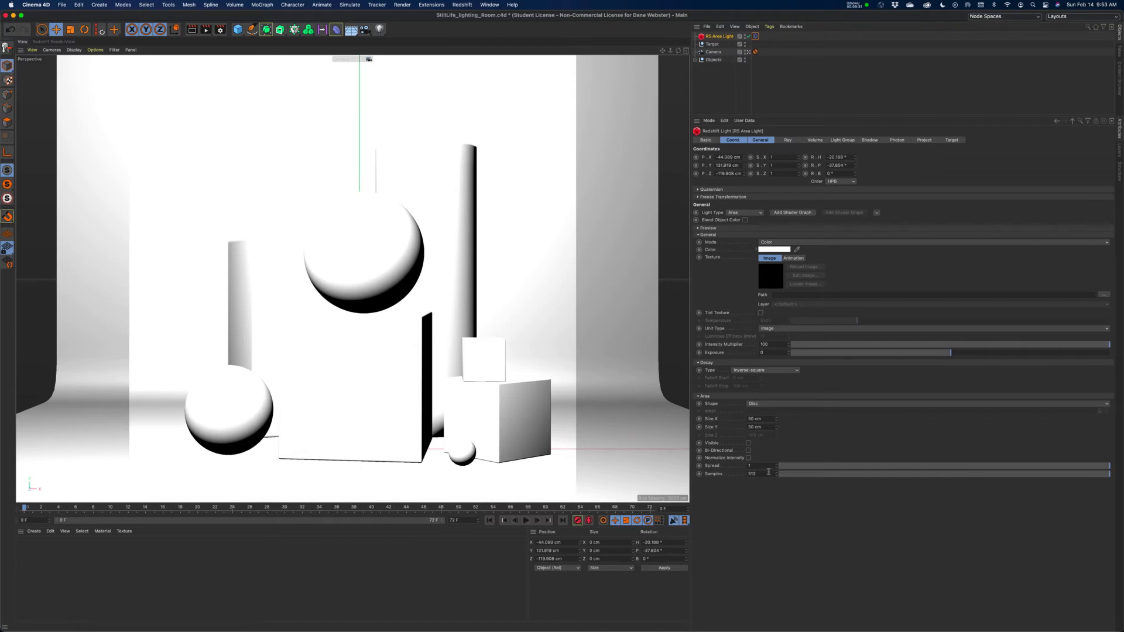
Set the area light's spread to 0.1 and restart the live render in the Redshift RenderView.
{"action": "left_click_drag", "start_coordinate": [763, 467], "coordinate": [717, 466]}
{"action": "type", "text": ".1"}
{"action": "key", "text": "Return"}
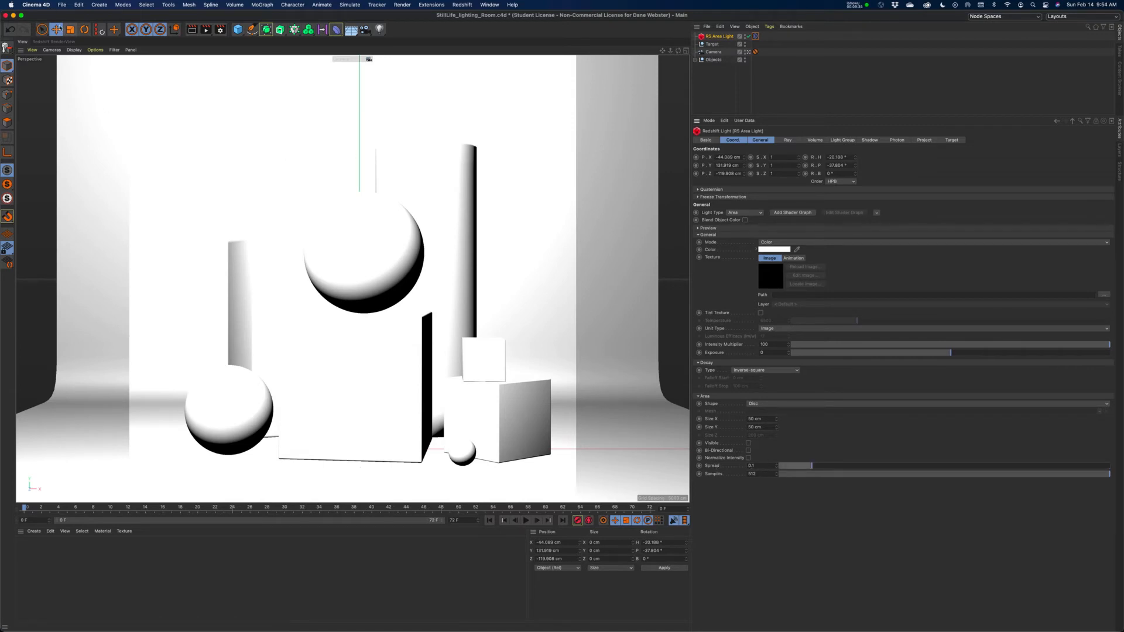
{"action": "left_click", "coordinate": [56, 42]}
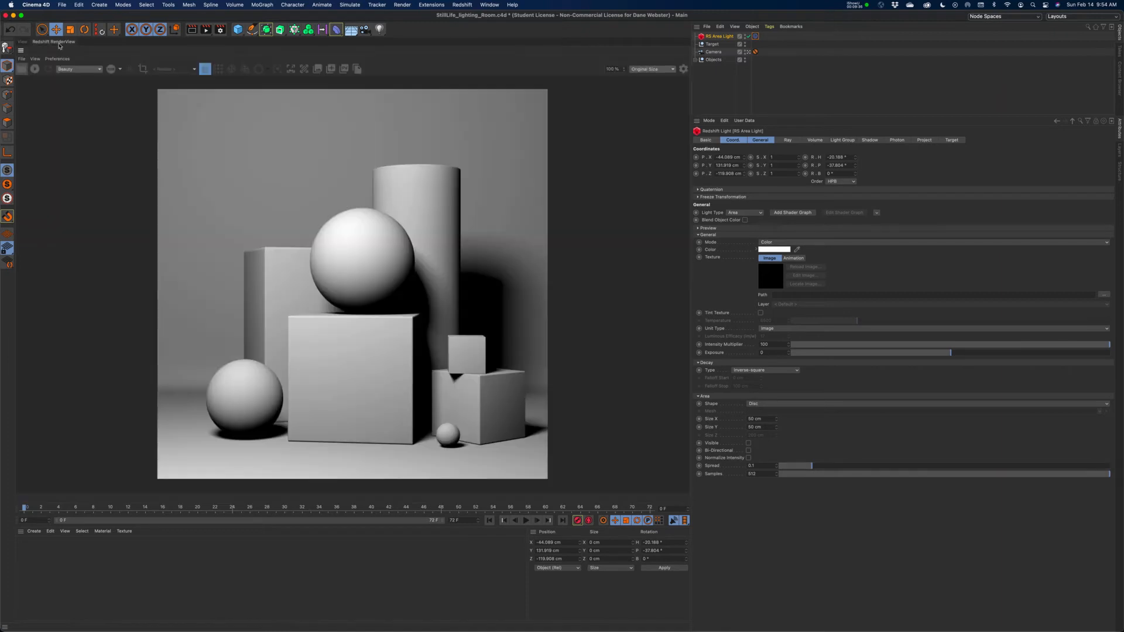
{"action": "left_click", "coordinate": [35, 69]}
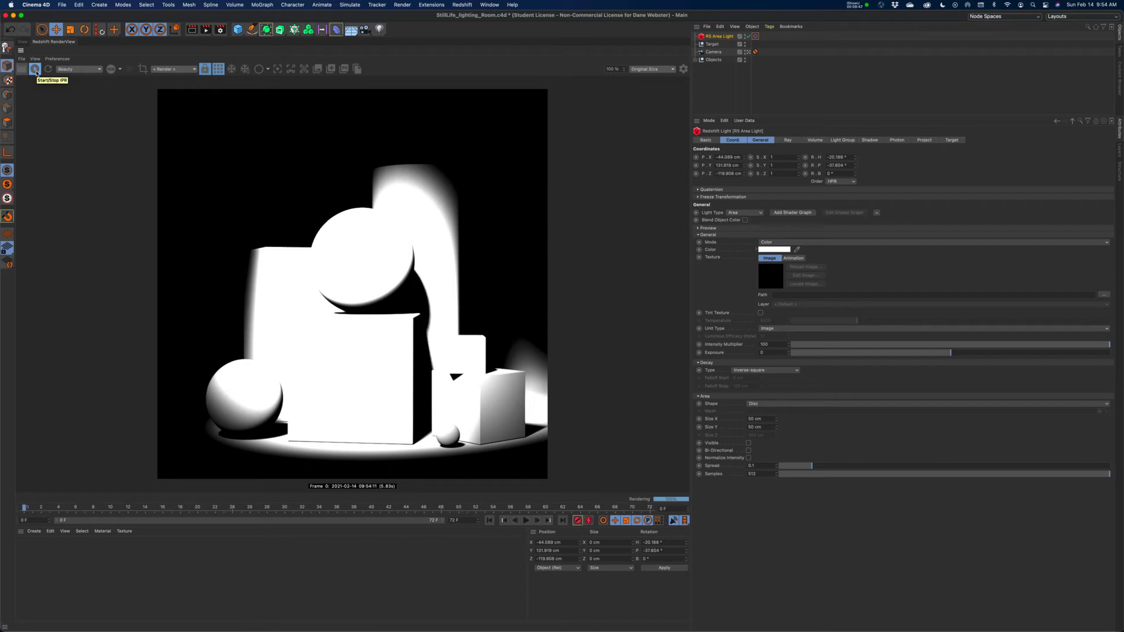
Narrow the area light's spread to 0.05 and try Normalize Intensity, switching it on and off again.
{"action": "double_click", "coordinate": [755, 465]}
{"action": "key", "text": "Return"}
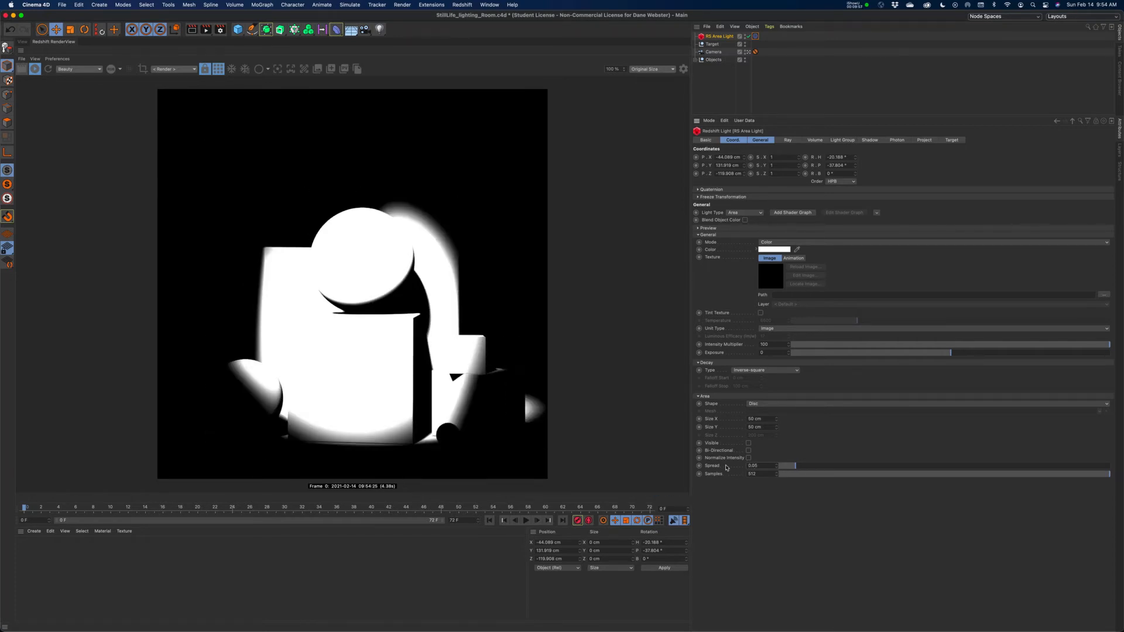
{"action": "left_click", "coordinate": [748, 458]}
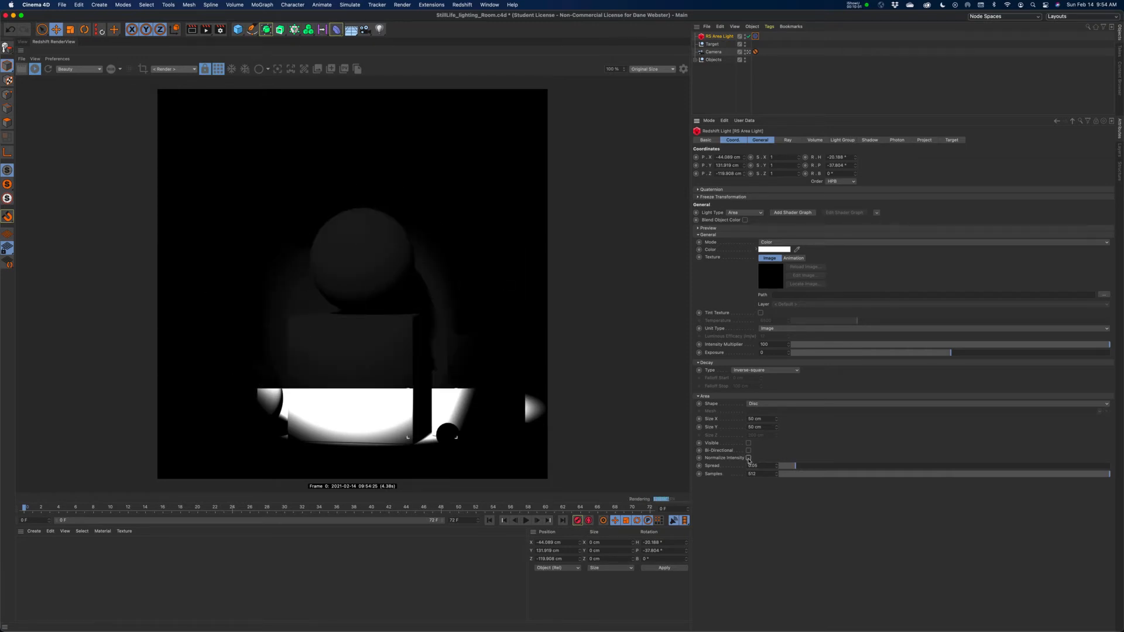
{"action": "left_click", "coordinate": [748, 458]}
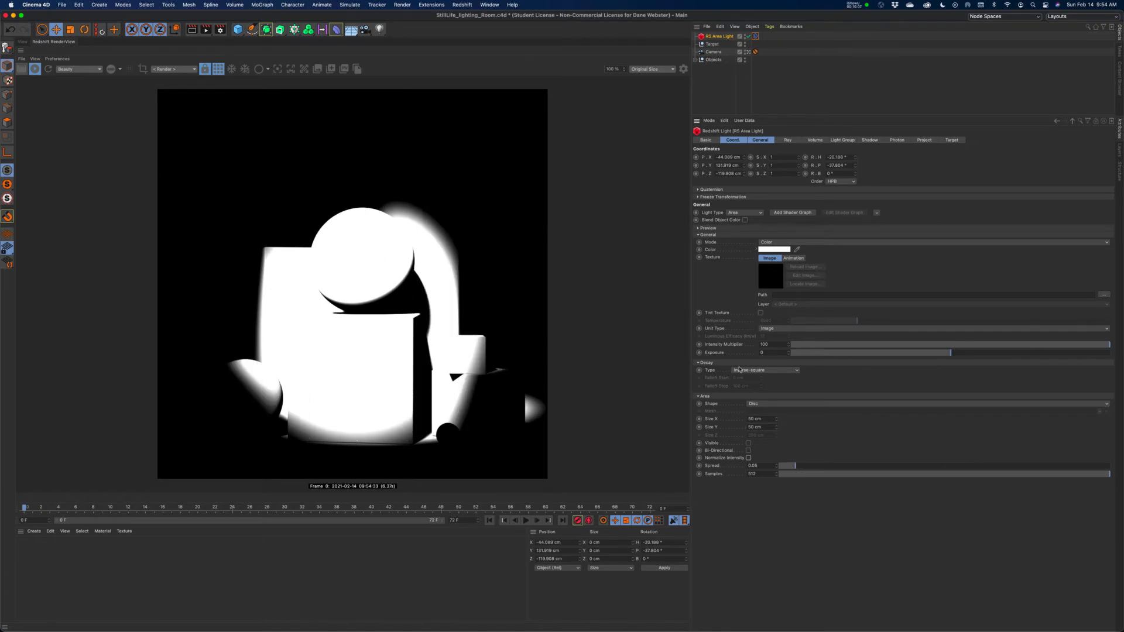
Lower the area light's Intensity Multiplier in stages to about 3.9.
{"action": "left_click_drag", "start_coordinate": [1026, 345], "coordinate": [904, 350]}
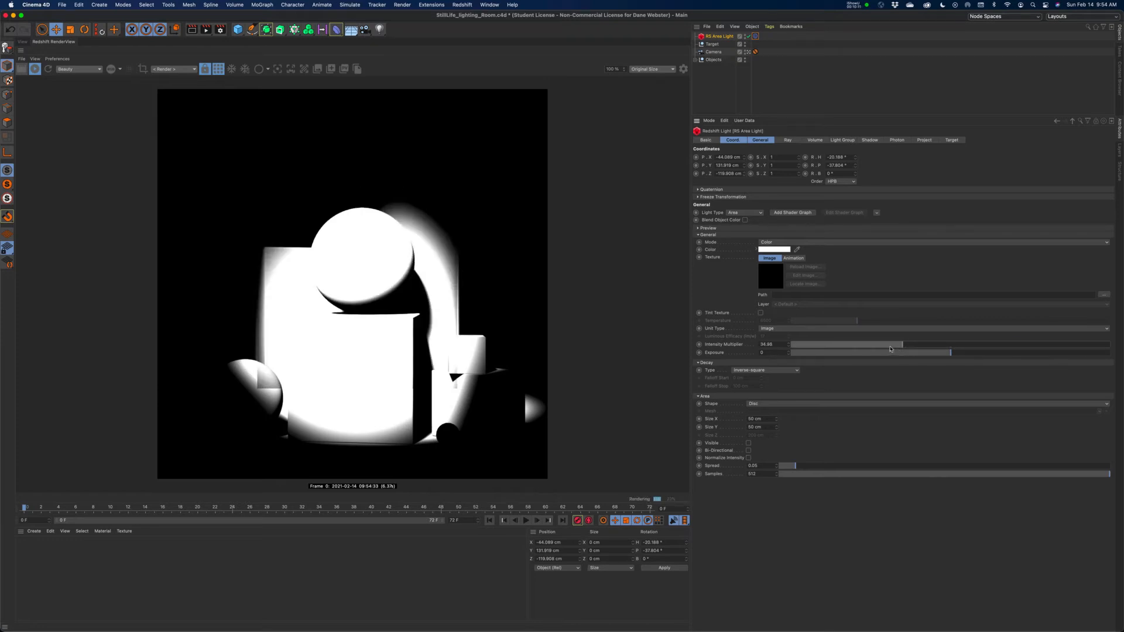
{"action": "left_click_drag", "start_coordinate": [893, 350], "coordinate": [822, 350]}
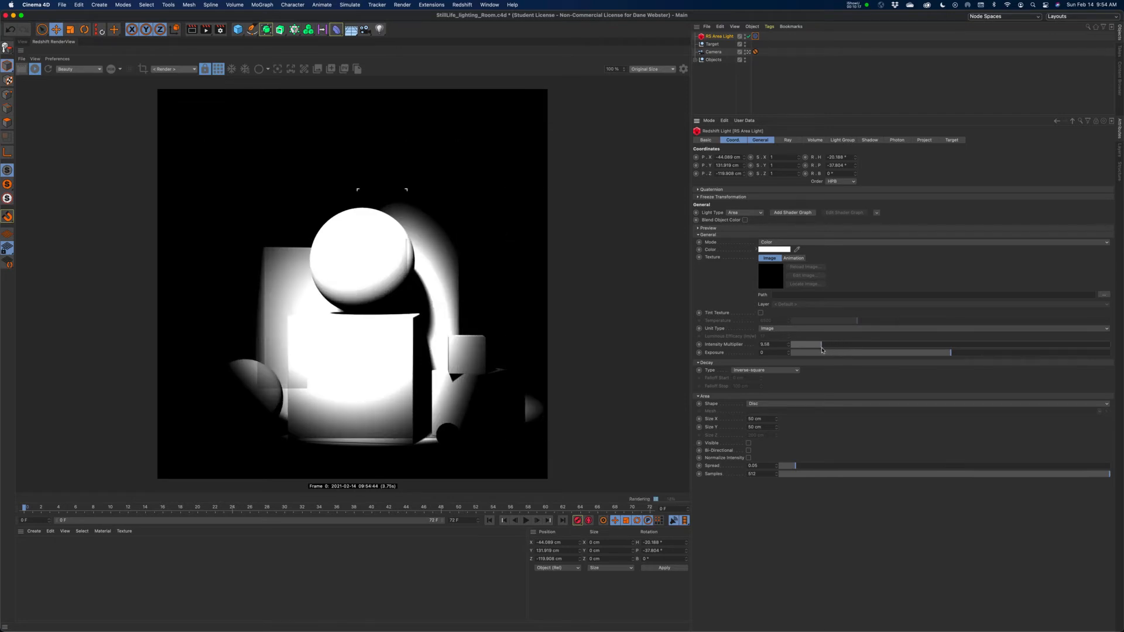
{"action": "left_click_drag", "start_coordinate": [822, 350], "coordinate": [804, 352]}
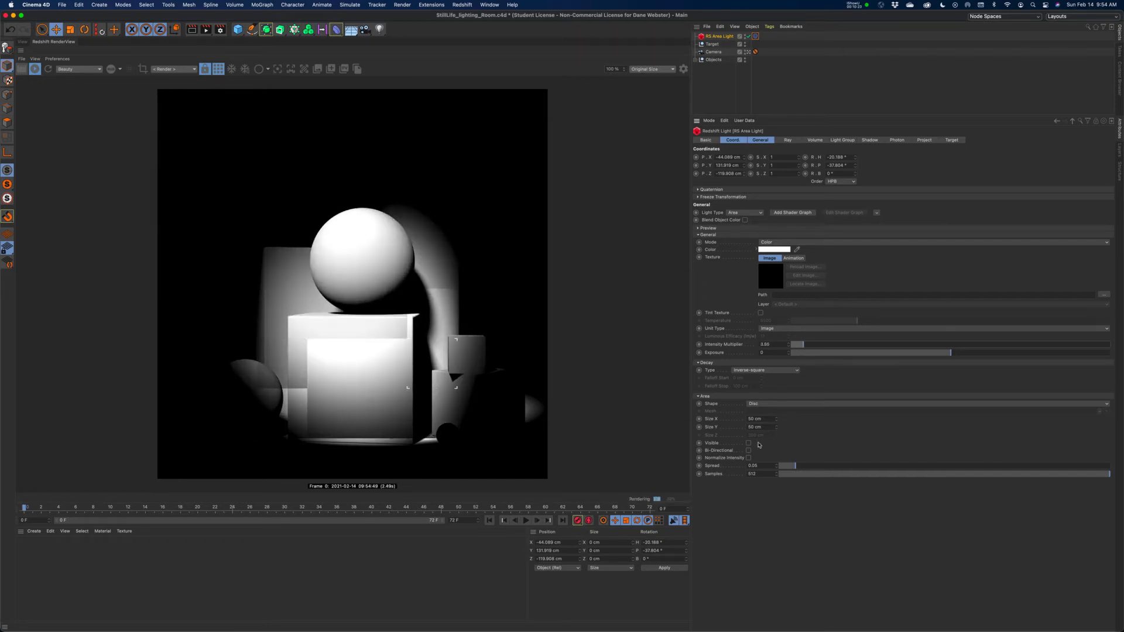
Enable Normalize Intensity on the area light, with an Intensity Multiplier of 100 and an exposure of 3.
{"action": "left_click", "coordinate": [749, 458]}
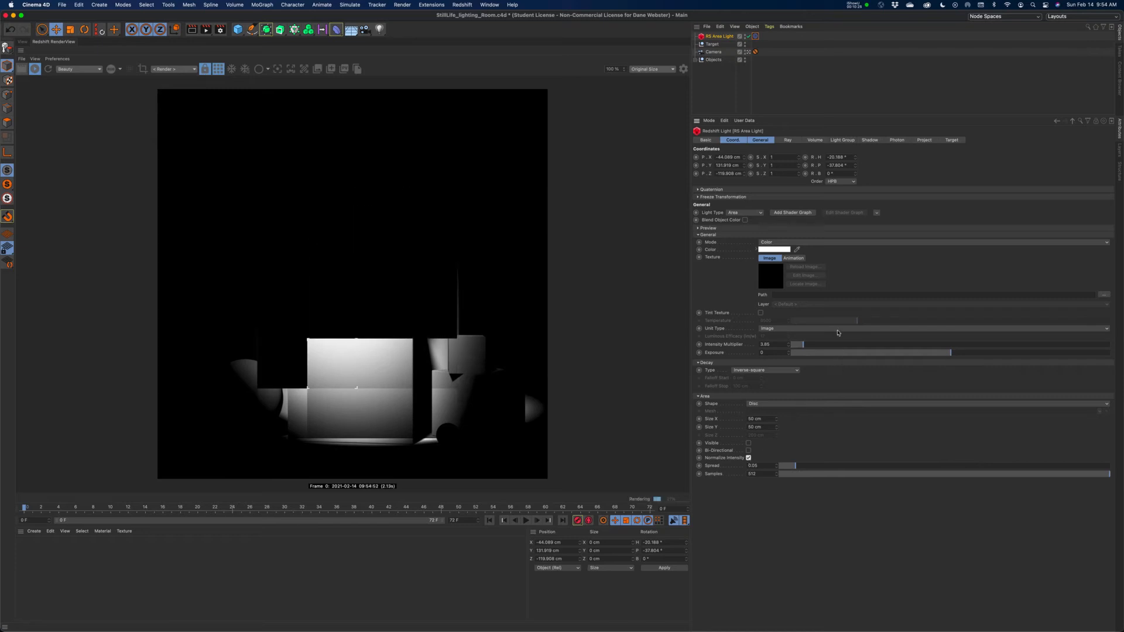
{"action": "left_click_drag", "start_coordinate": [820, 345], "coordinate": [1123, 341]}
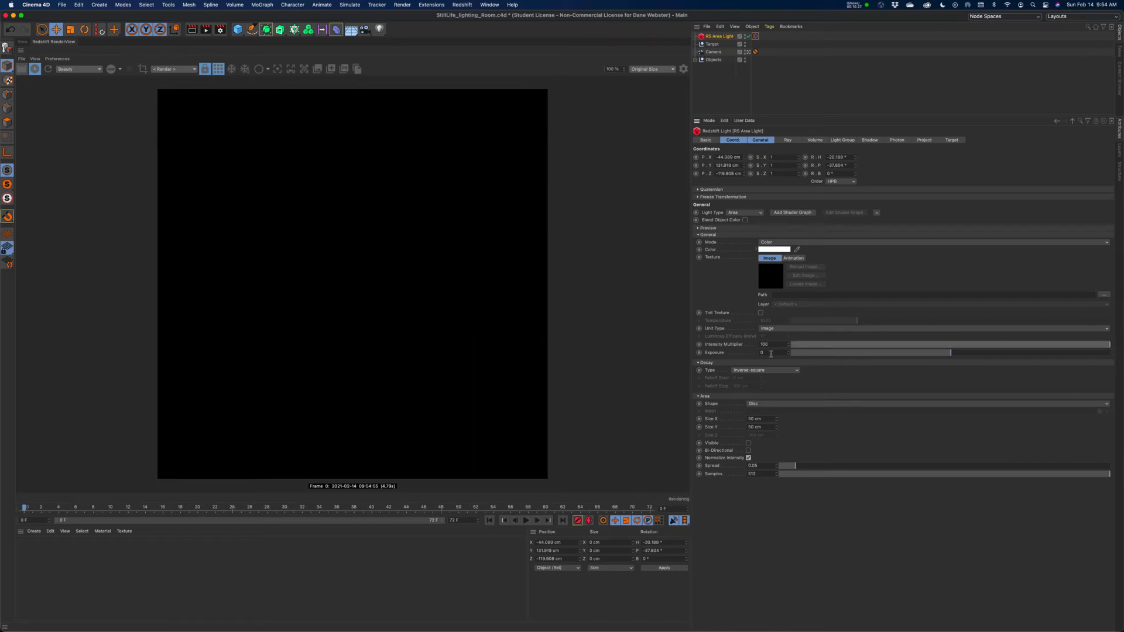
{"action": "left_click_drag", "start_coordinate": [775, 353], "coordinate": [741, 354]}
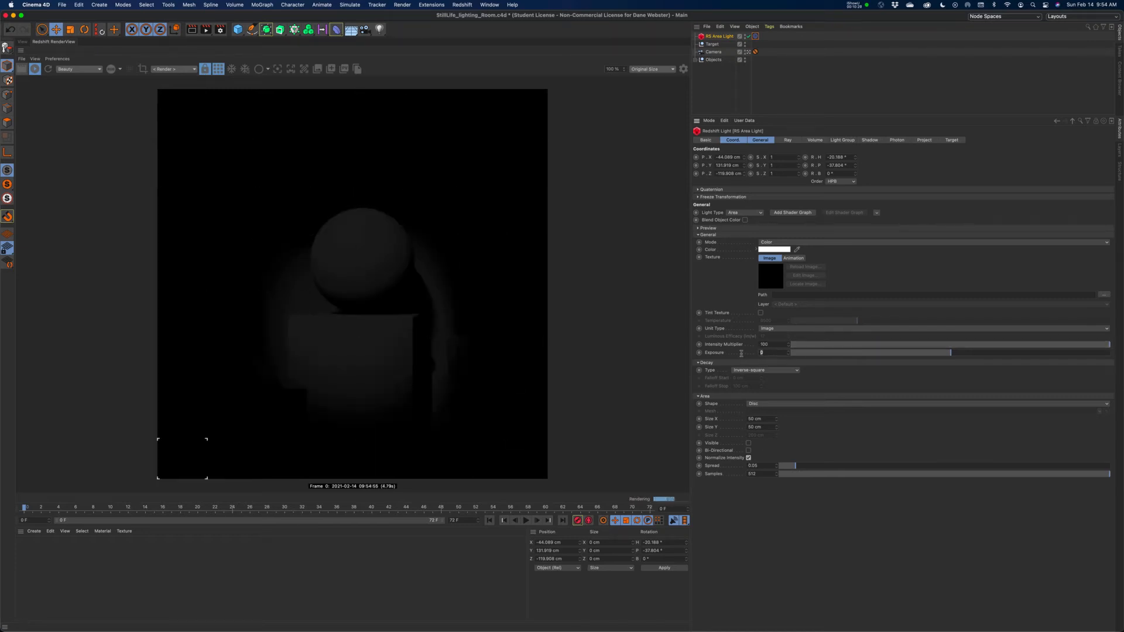
{"action": "type", "text": "3"}
{"action": "key", "text": "Return"}
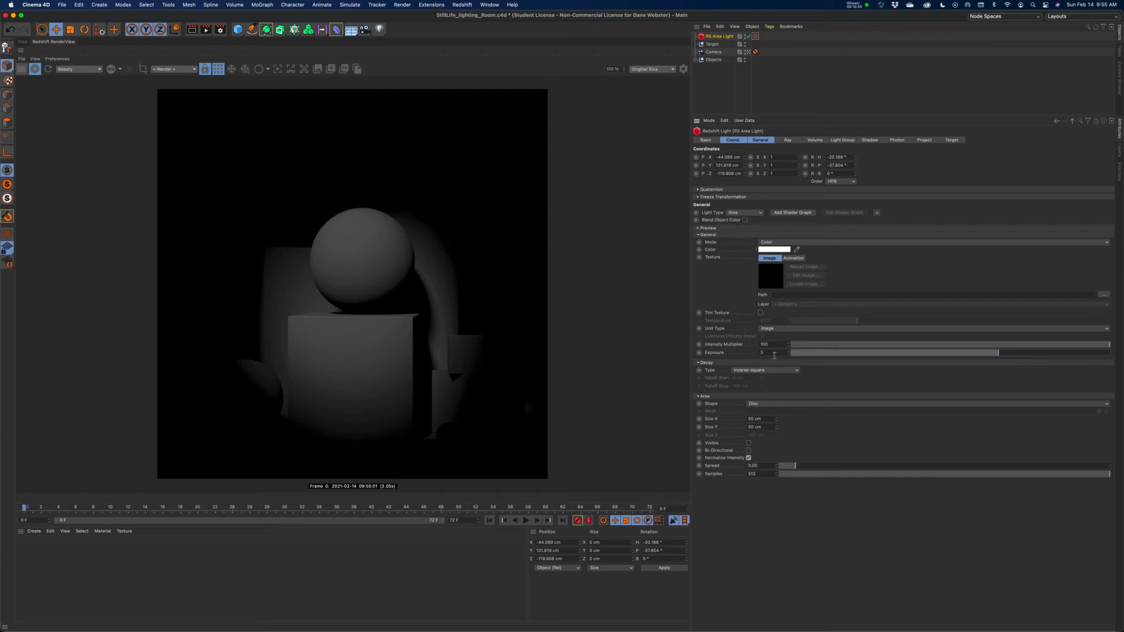
Try exposures of 4 and 6 on the area light, then settle on an exposure of 5.
{"action": "left_click", "coordinate": [770, 353]}
{"action": "type", "text": "4"}
{"action": "key", "text": "Return"}
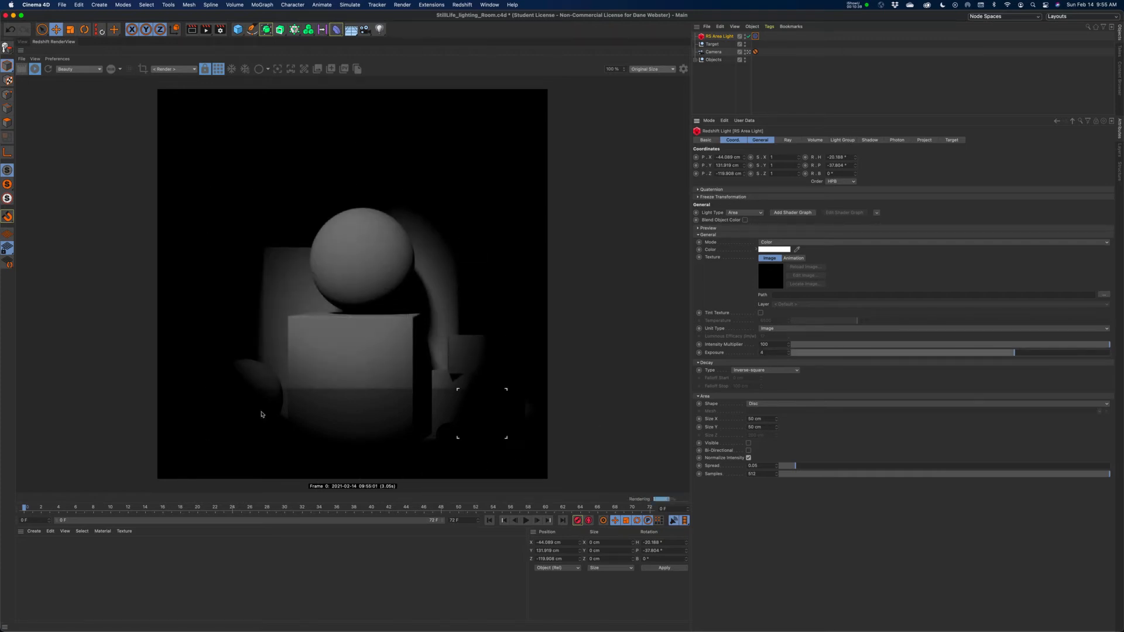
{"action": "left_click", "coordinate": [773, 353]}
{"action": "type", "text": "6"}
{"action": "key", "text": "Return"}
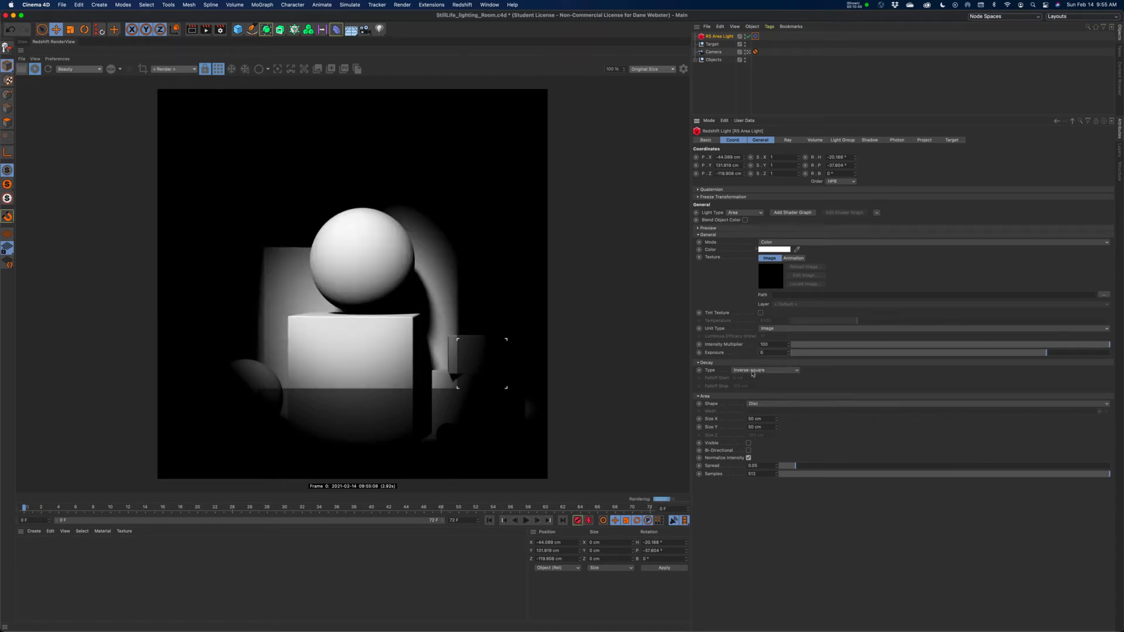
{"action": "left_click", "coordinate": [778, 353]}
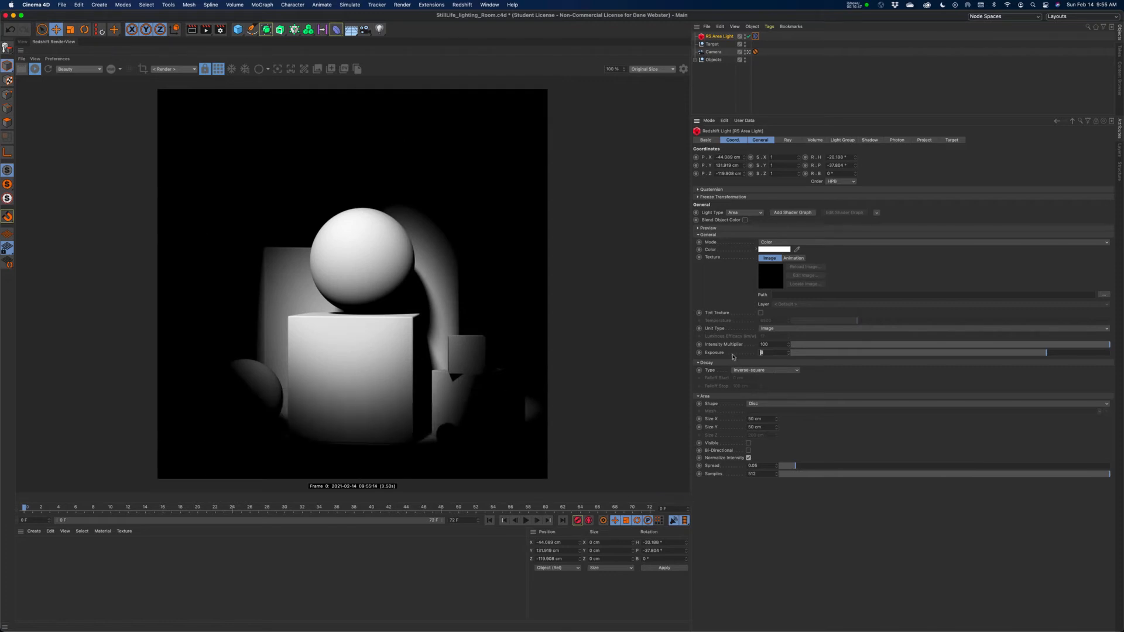
{"action": "type", "text": "5"}
{"action": "key", "text": "Return"}
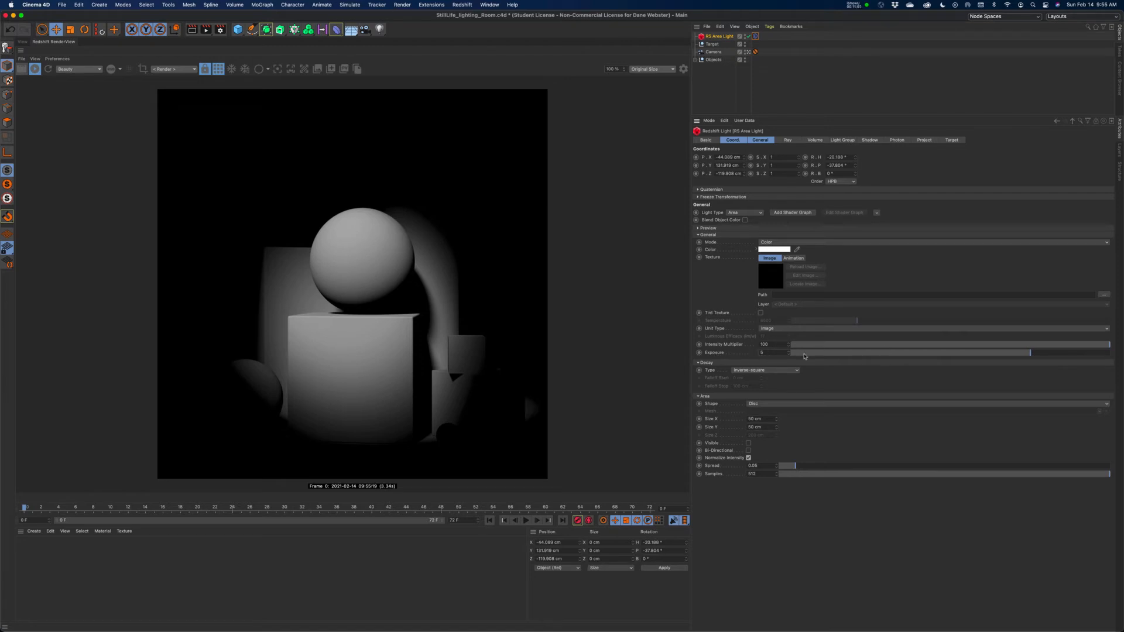
Widen the area light's spread to about 0.26 and open the render settings.
{"action": "left_click_drag", "start_coordinate": [790, 469], "coordinate": [843, 465]}
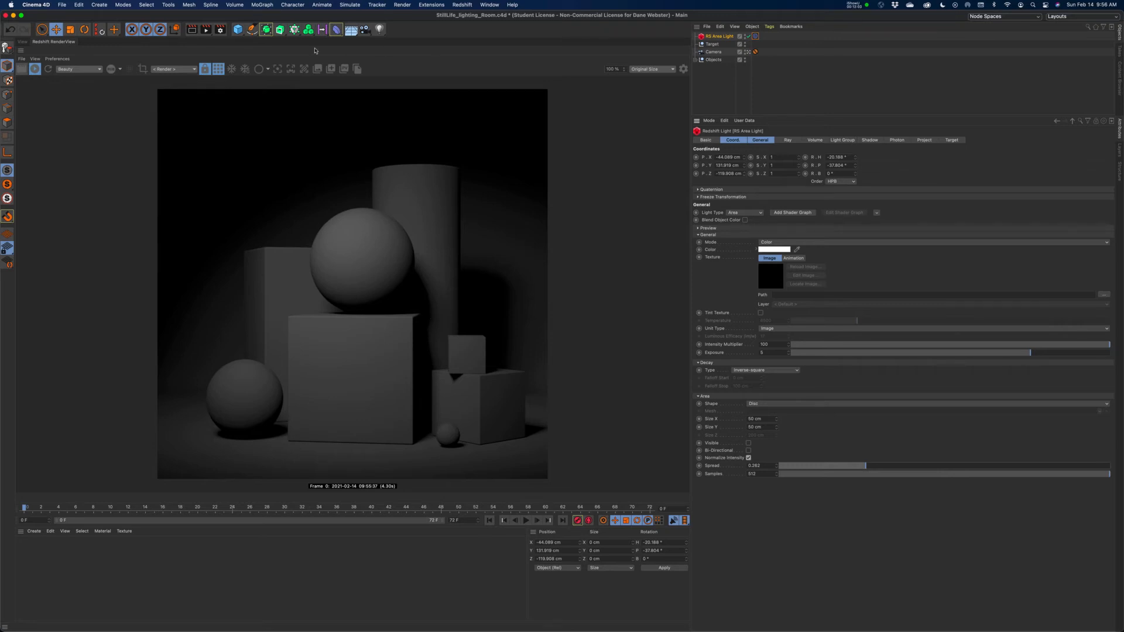
{"action": "left_click", "coordinate": [221, 29]}
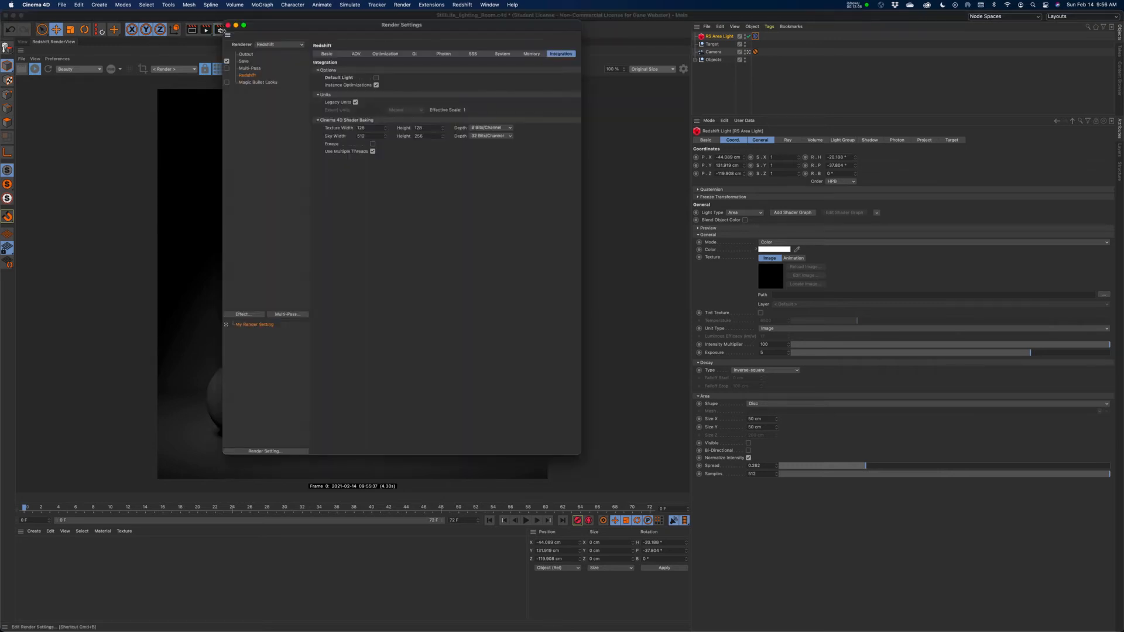
Move the Render Settings window clear of the render and open Redshift's GI settings.
{"action": "left_click_drag", "start_coordinate": [468, 25], "coordinate": [823, 75]}
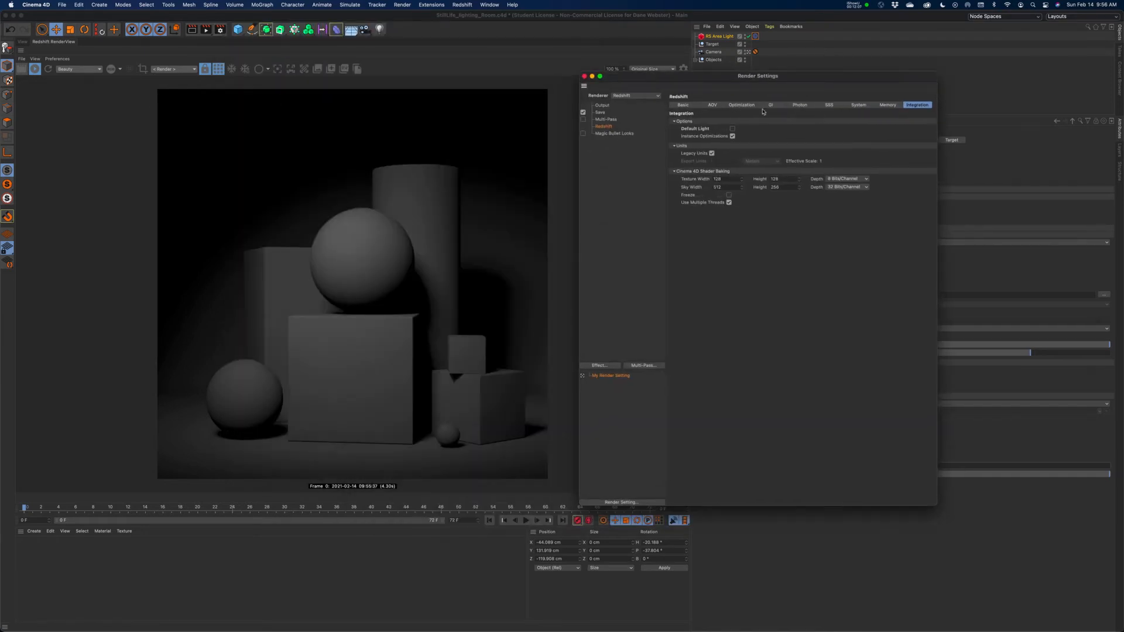
{"action": "left_click", "coordinate": [683, 105]}
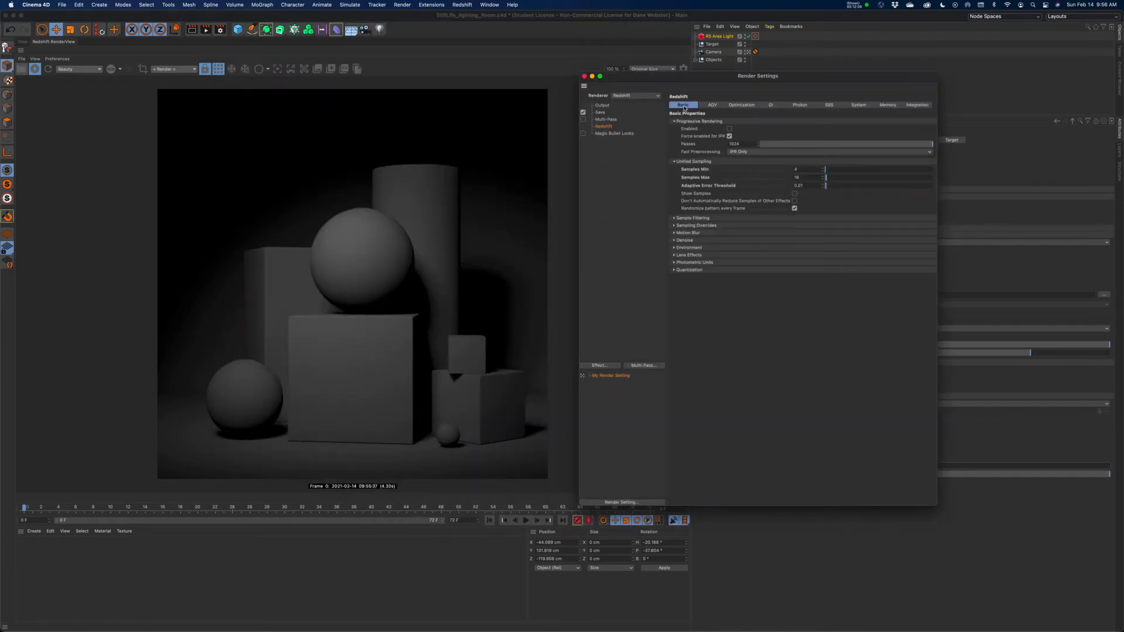
{"action": "left_click", "coordinate": [771, 107]}
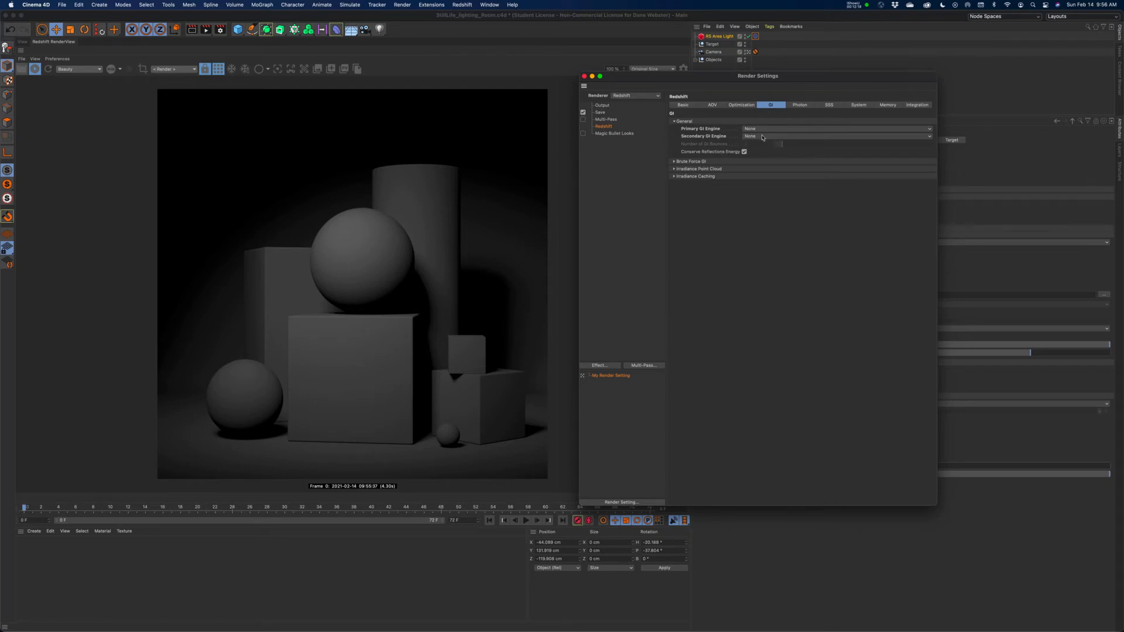
Try Brute Force as the Primary GI Engine, then set it back to None.
{"action": "left_click", "coordinate": [764, 129]}
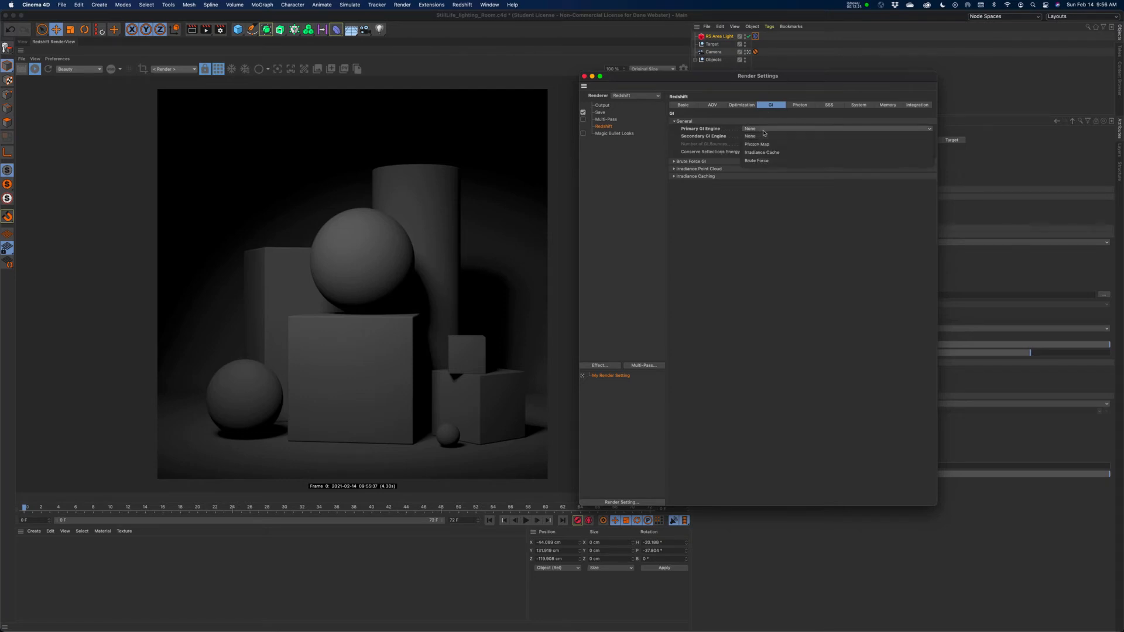
{"action": "left_click", "coordinate": [760, 160]}
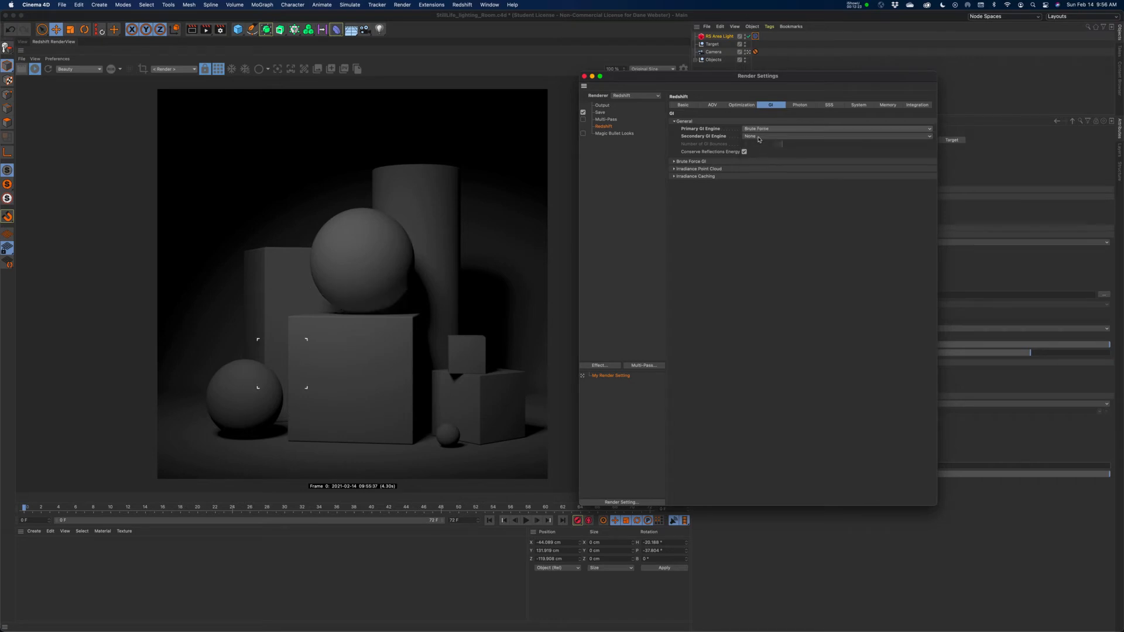
{"action": "left_click", "coordinate": [758, 137]}
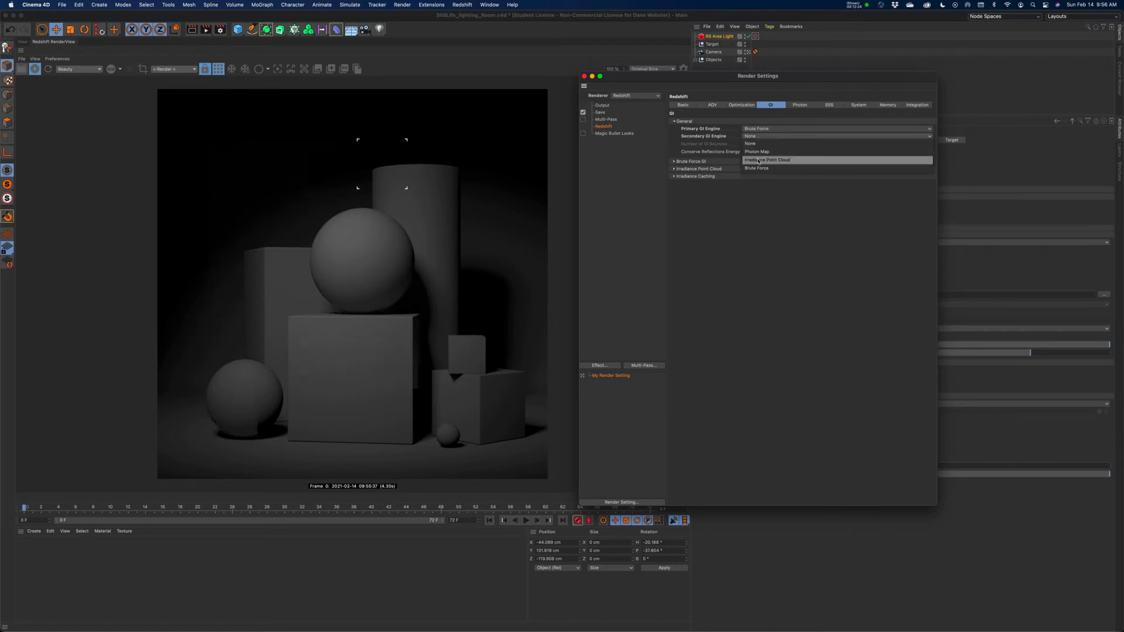
{"action": "left_click", "coordinate": [812, 297]}
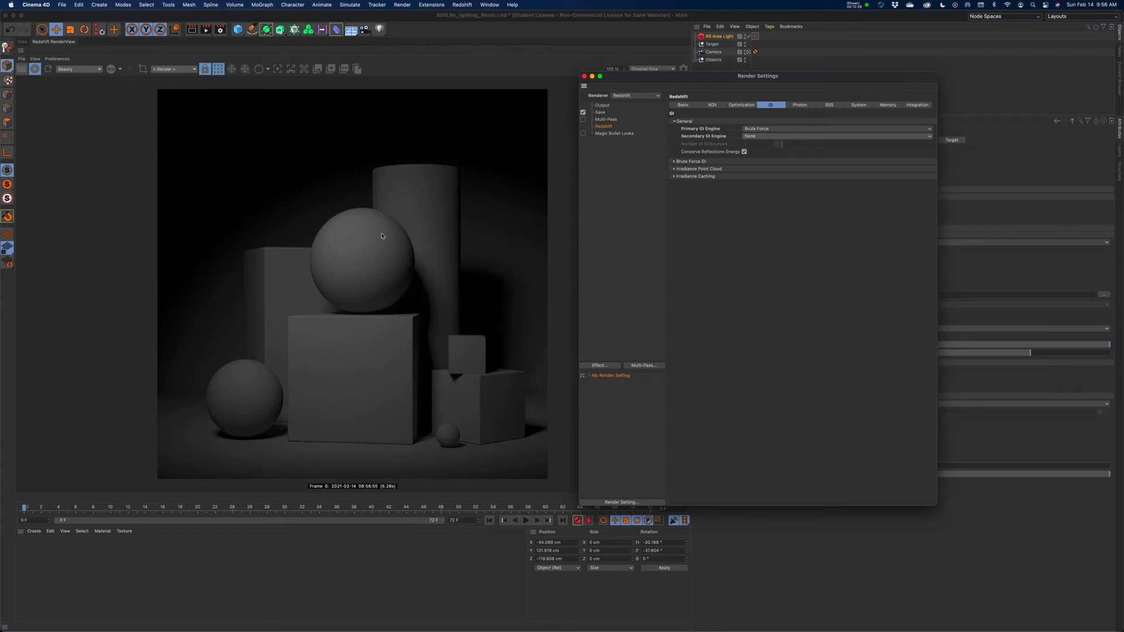
{"action": "left_click", "coordinate": [765, 130]}
{"action": "left_click", "coordinate": [763, 133]}
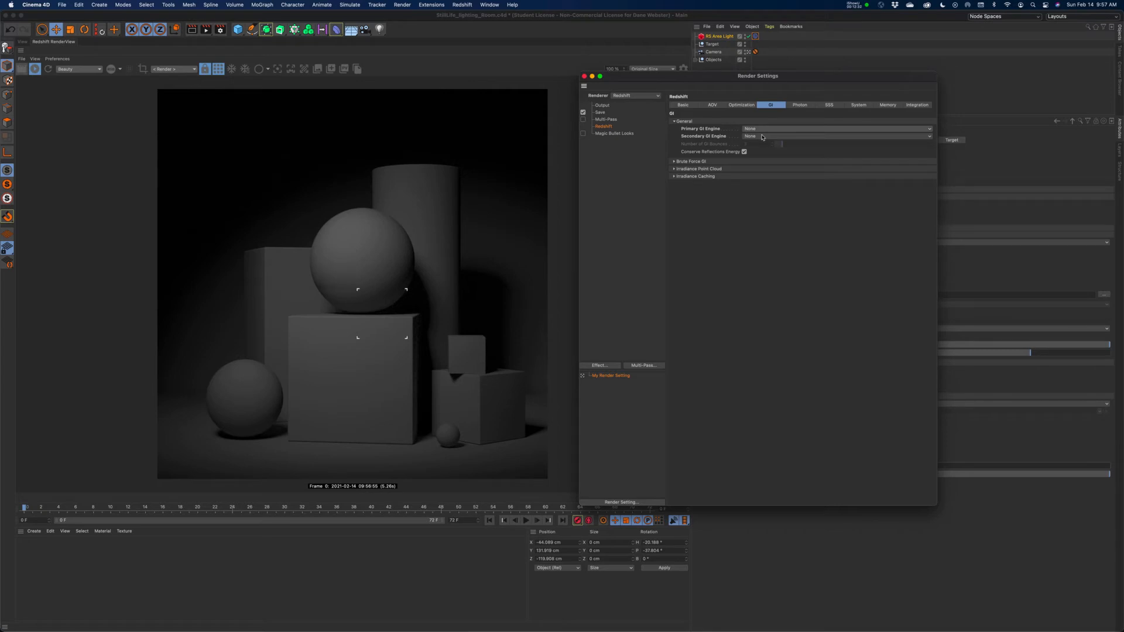
Take a snapshot of the render without GI and another with the Primary GI Engine set to Brute Force.
{"action": "left_click", "coordinate": [403, 65]}
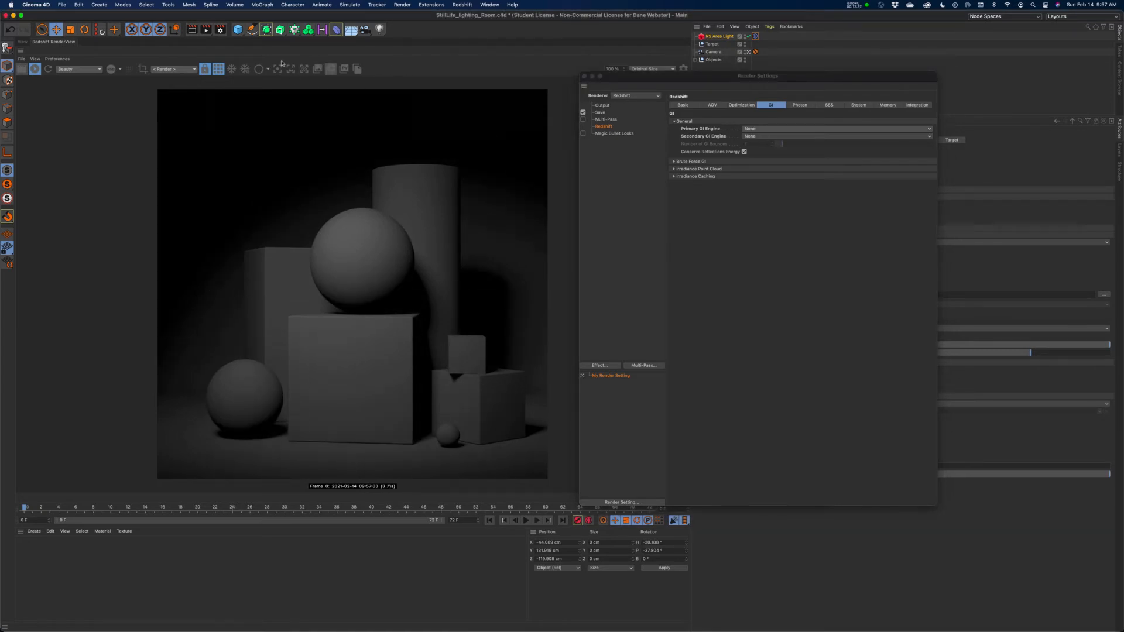
{"action": "left_click", "coordinate": [331, 69]}
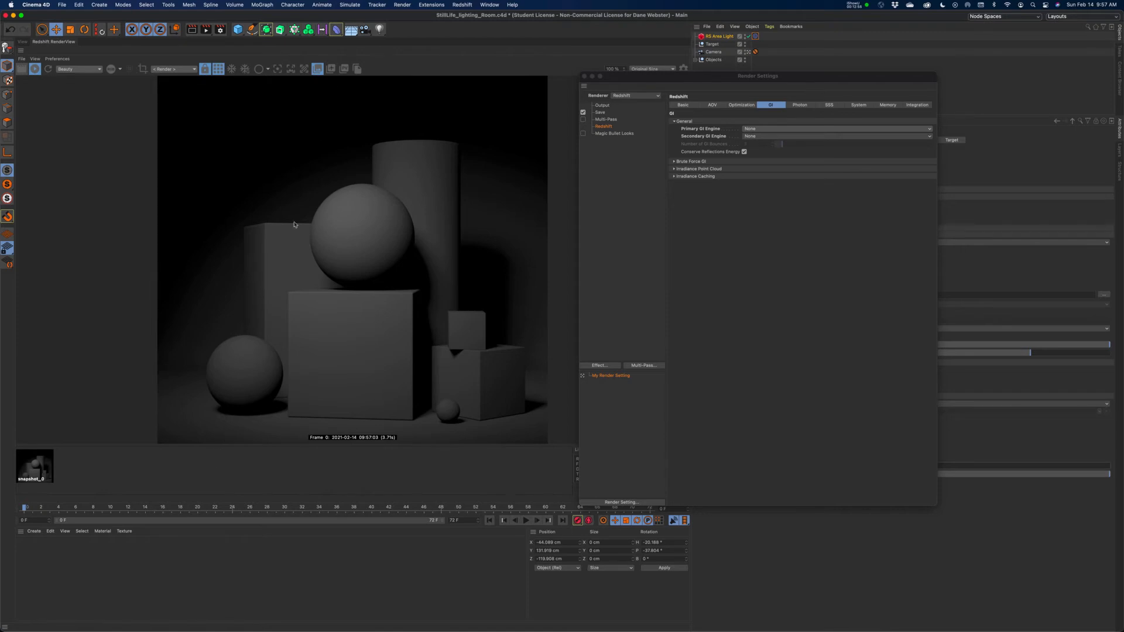
{"action": "left_click", "coordinate": [758, 129]}
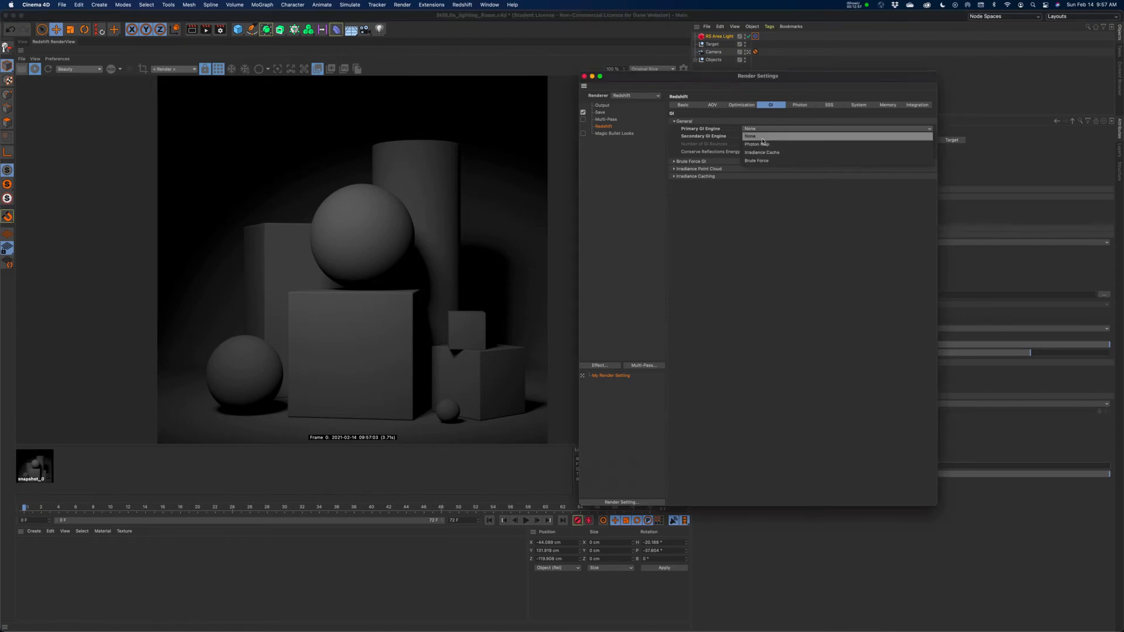
{"action": "left_click", "coordinate": [759, 160]}
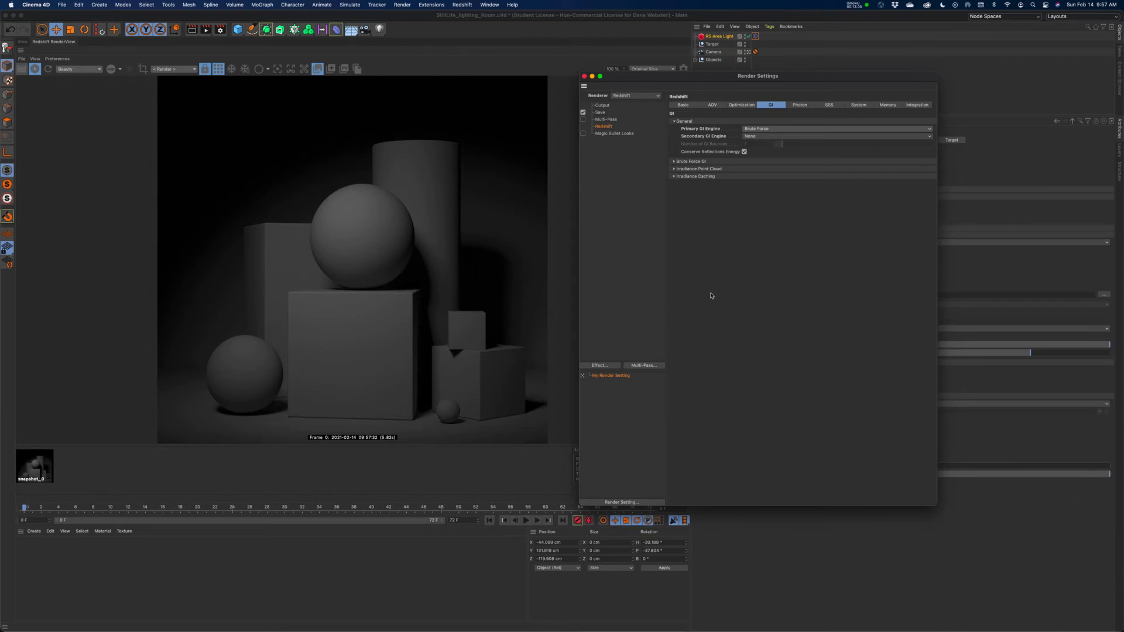
{"action": "left_click", "coordinate": [331, 69]}
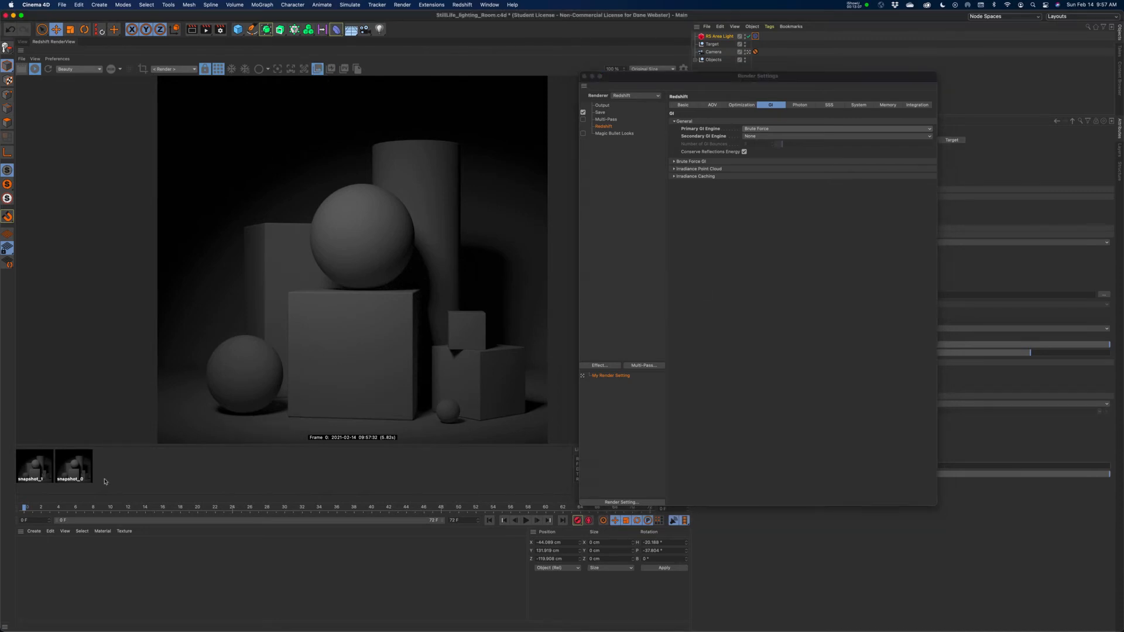
Compare the two render snapshots, with and without Brute Force GI, by switching between them.
{"action": "left_click", "coordinate": [67, 473]}
{"action": "left_click", "coordinate": [37, 473]}
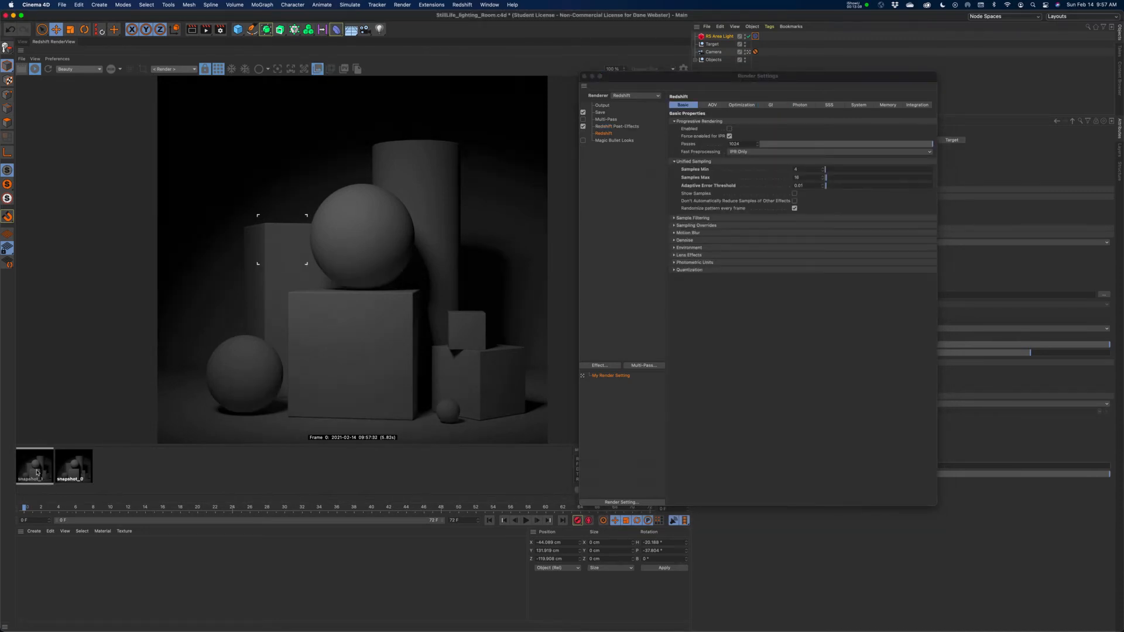
{"action": "left_click", "coordinate": [65, 471]}
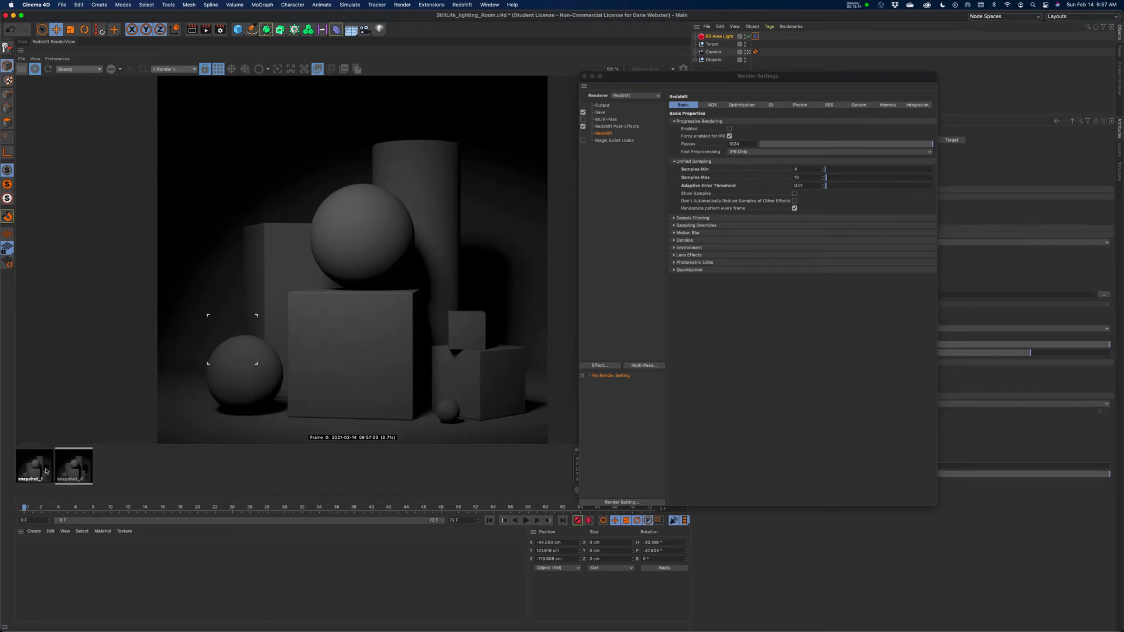
{"action": "left_click", "coordinate": [38, 472]}
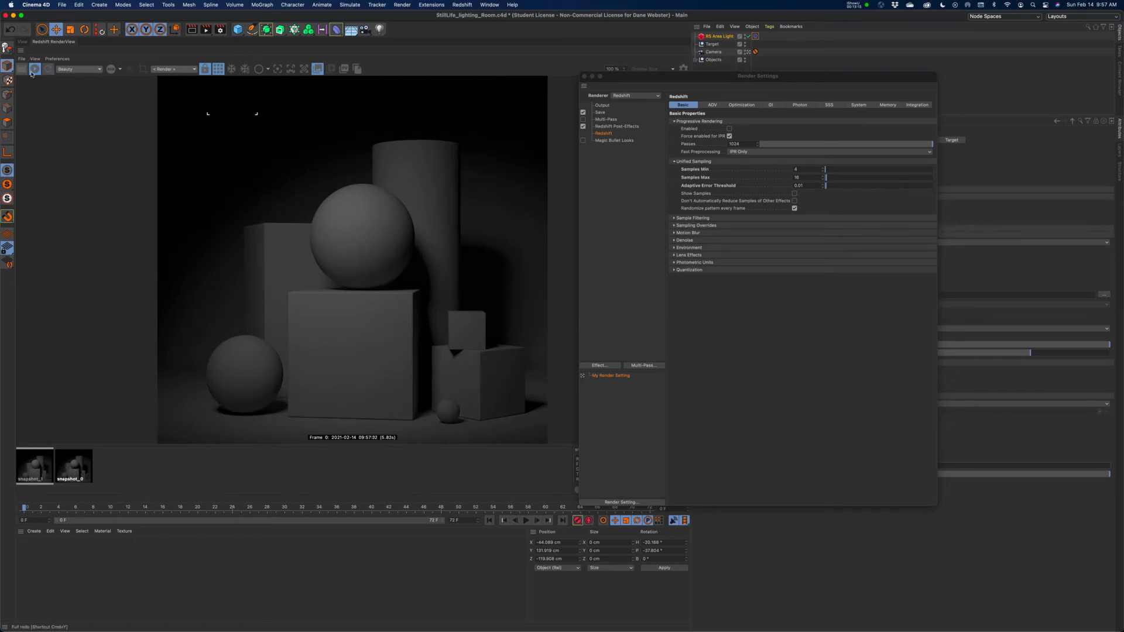
{"action": "left_click", "coordinate": [75, 472]}
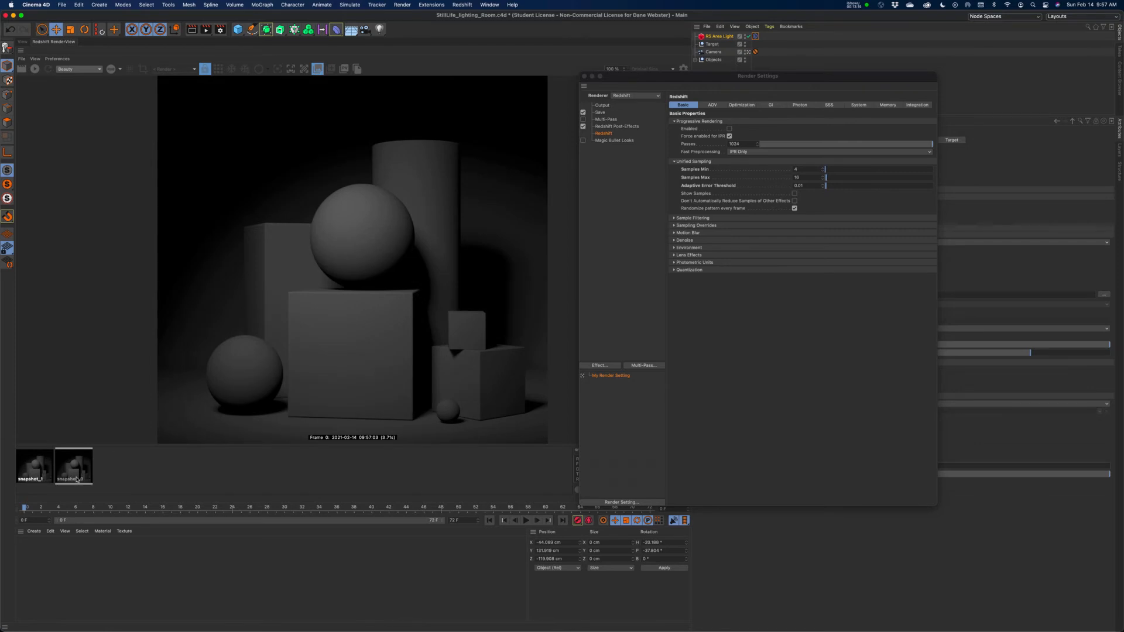
{"action": "left_click", "coordinate": [34, 474]}
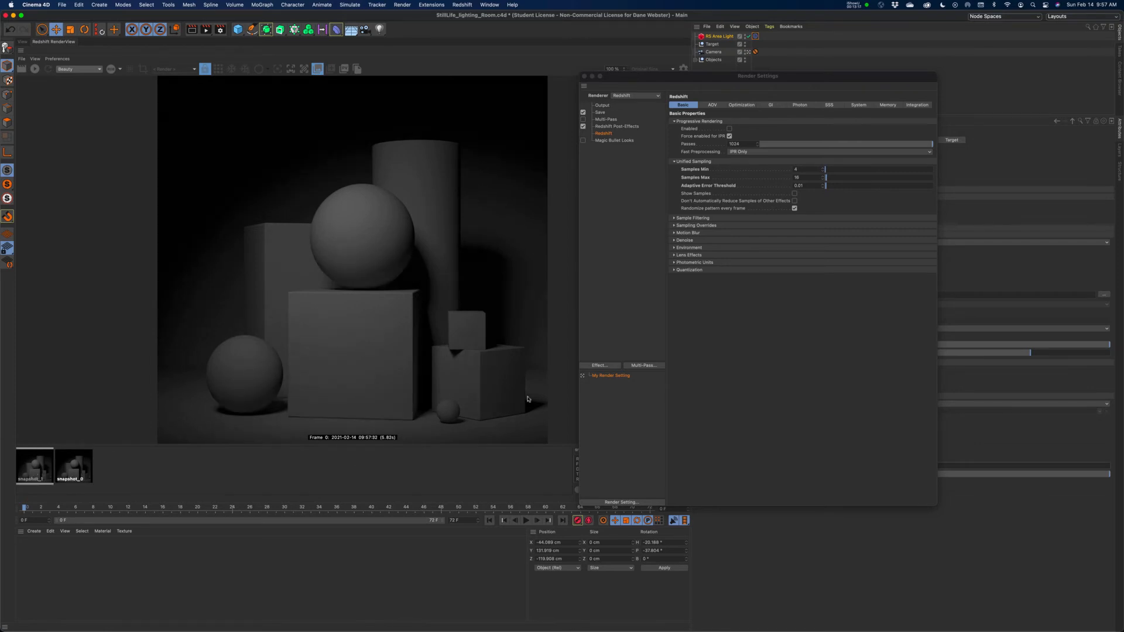
Try Brute Force as the Secondary GI Engine with the live render restarted, then settle on Irradiance Point Cloud.
{"action": "left_click", "coordinate": [771, 105]}
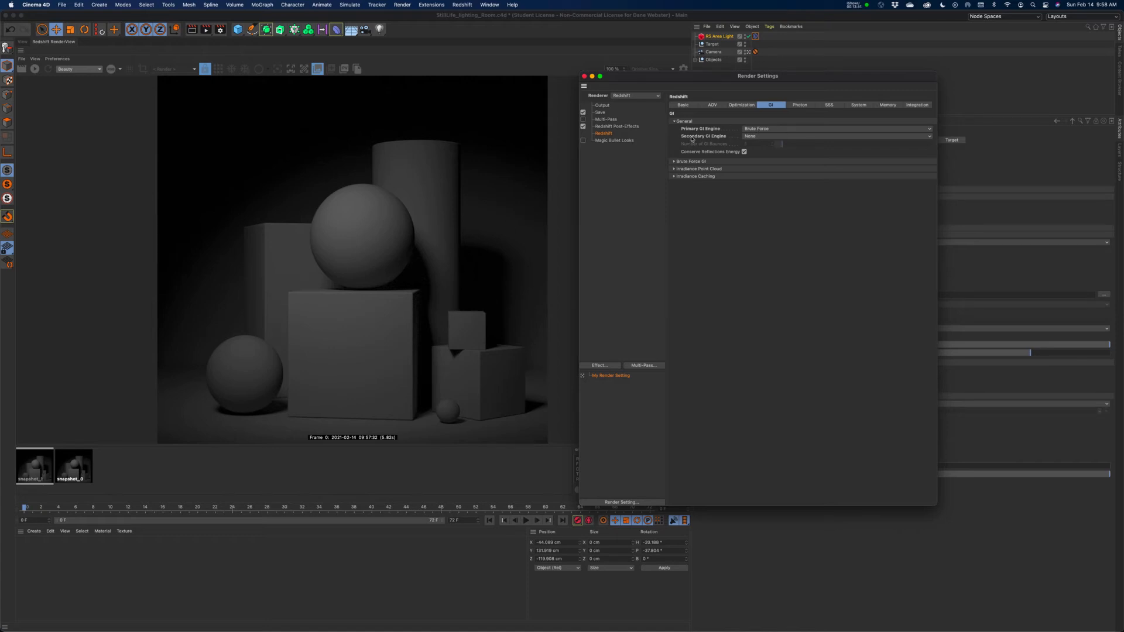
{"action": "left_click", "coordinate": [752, 137]}
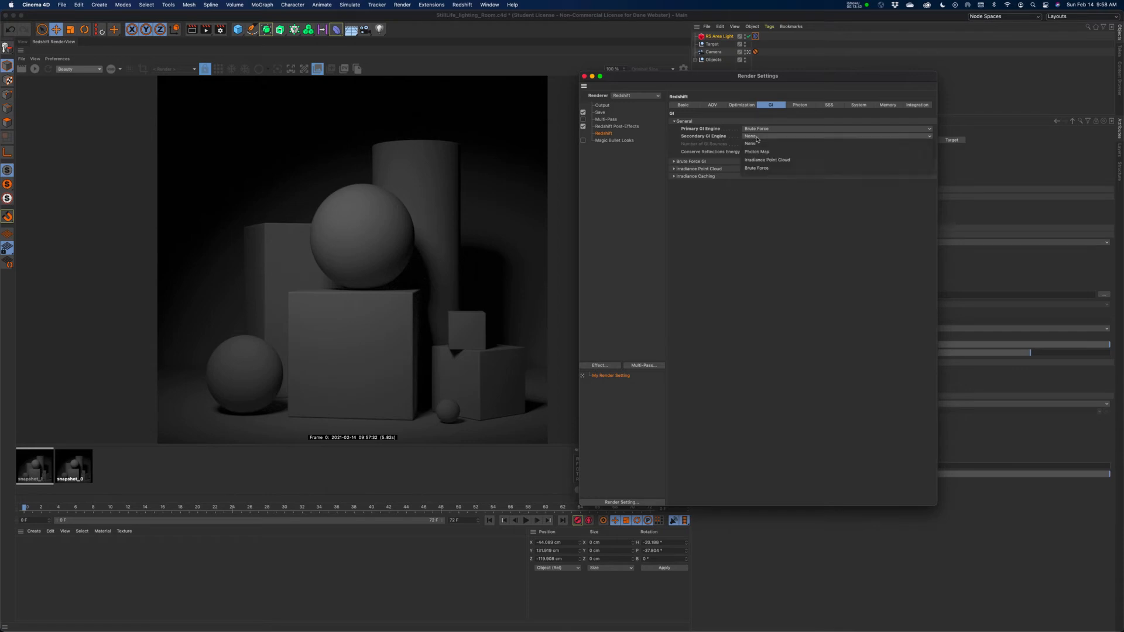
{"action": "left_click", "coordinate": [767, 170]}
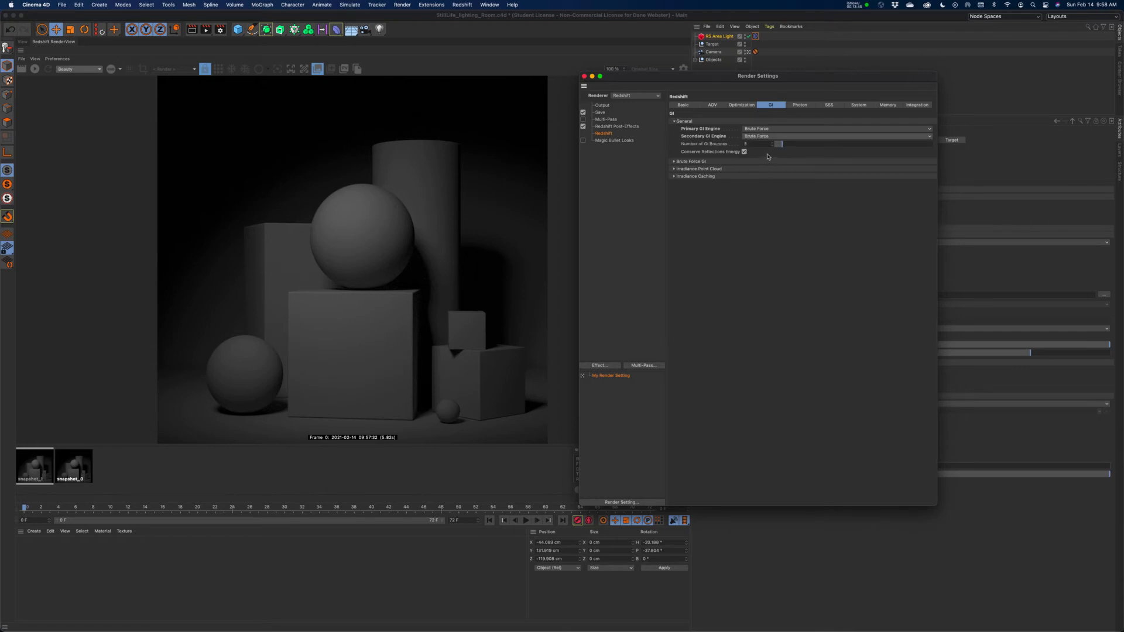
{"action": "left_click", "coordinate": [37, 69]}
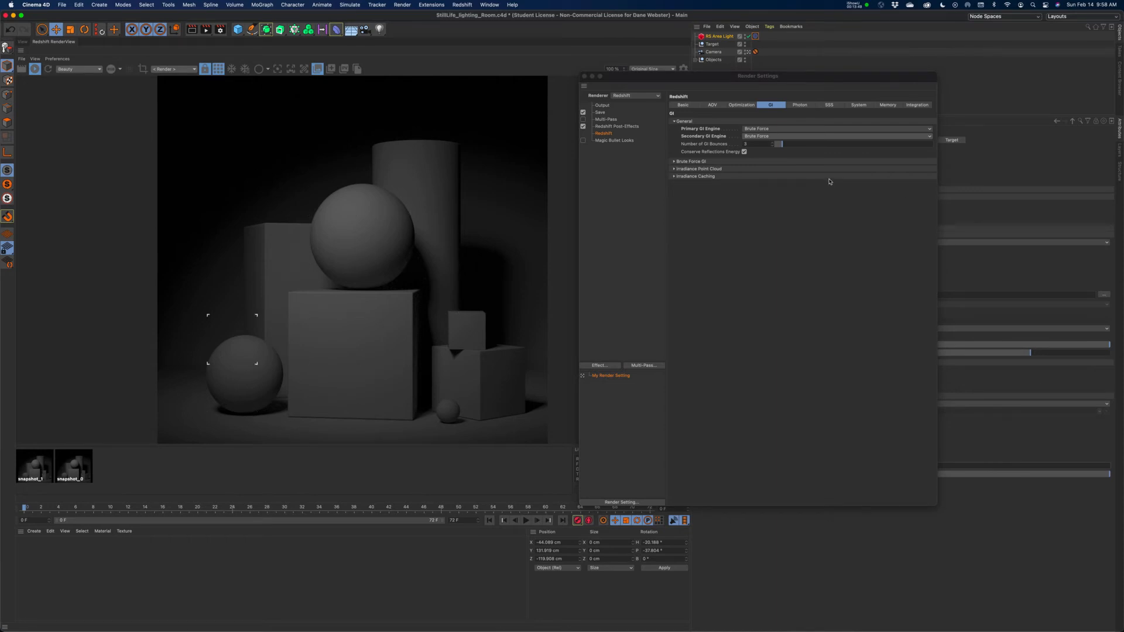
{"action": "left_click", "coordinate": [806, 137]}
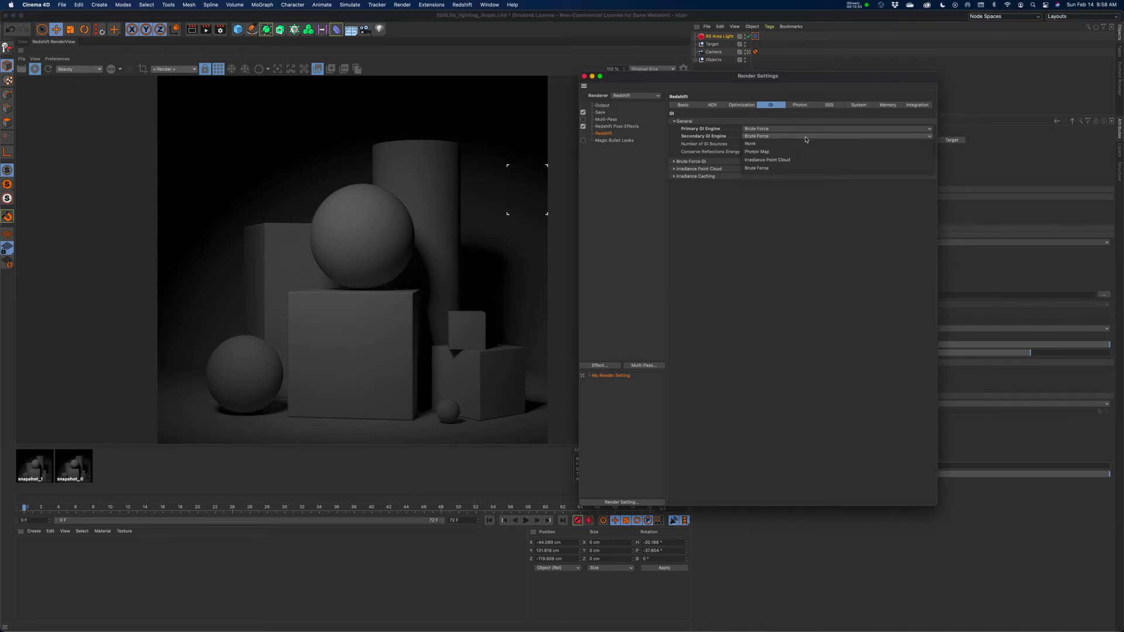
{"action": "left_click", "coordinate": [762, 163]}
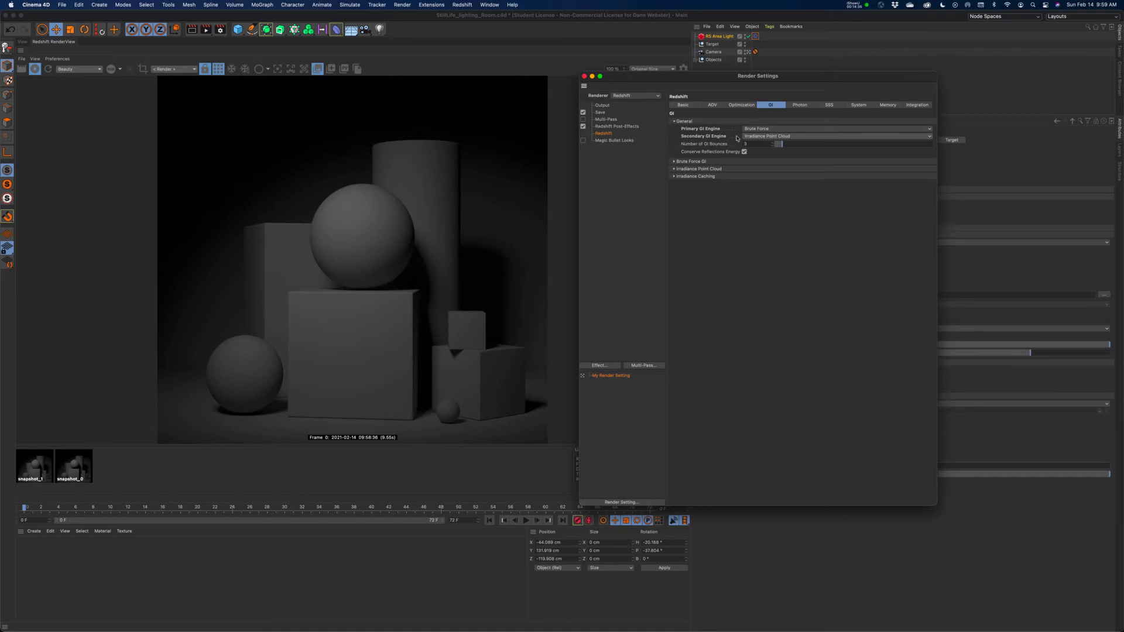
Set the Brute Force GI Number of Rays to 32, render the frame and restart the live render.
{"action": "left_click", "coordinate": [674, 162]}
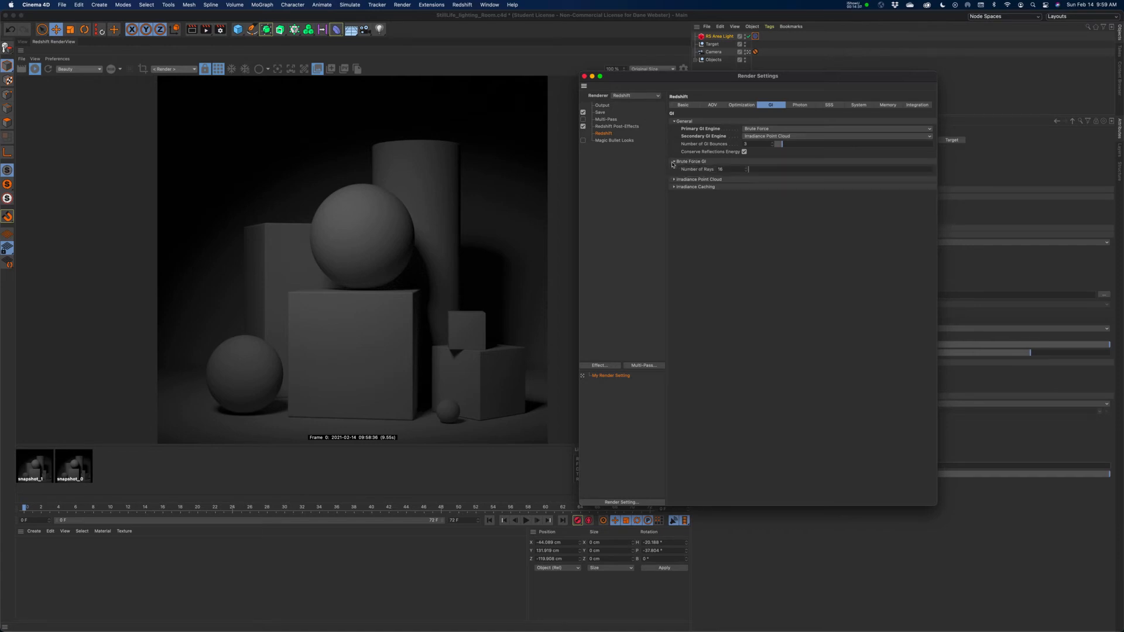
{"action": "double_click", "coordinate": [732, 170]}
{"action": "key", "text": "Return"}
{"action": "left_click", "coordinate": [21, 70]}
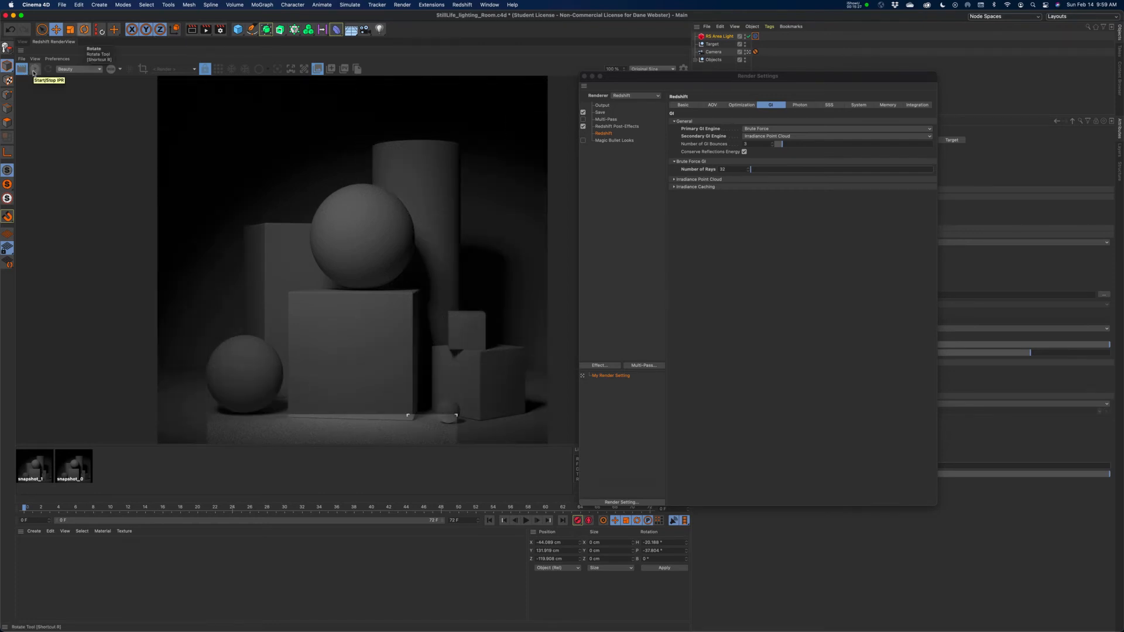
{"action": "left_click", "coordinate": [34, 69]}
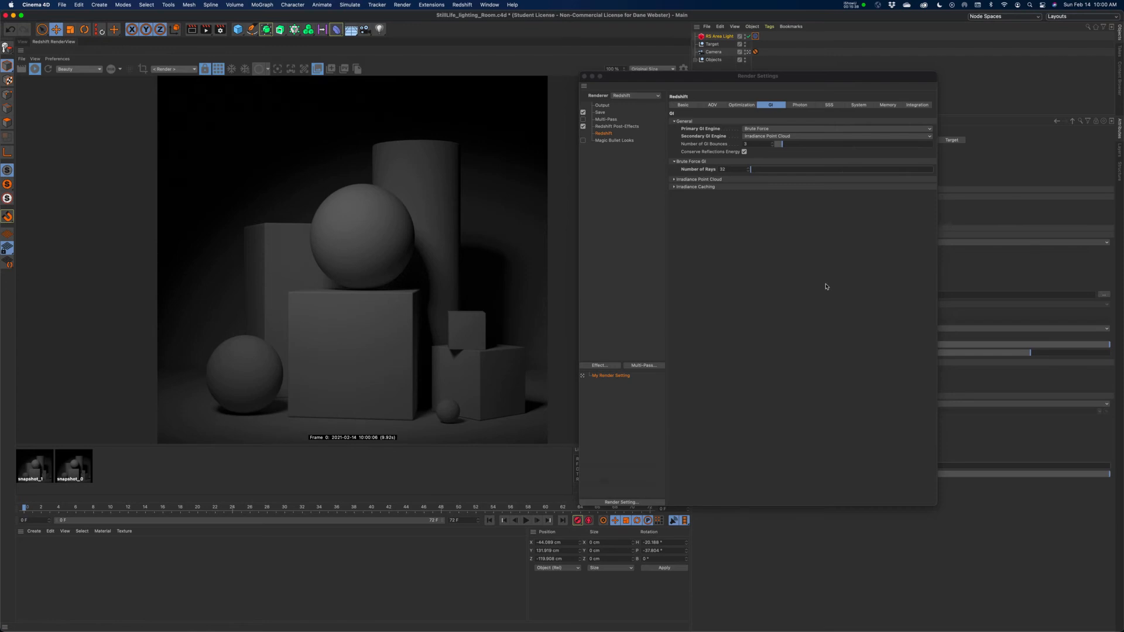
Raise the Brute Force GI Number of Rays to 64 and then 128, and close the render settings.
{"action": "double_click", "coordinate": [735, 170]}
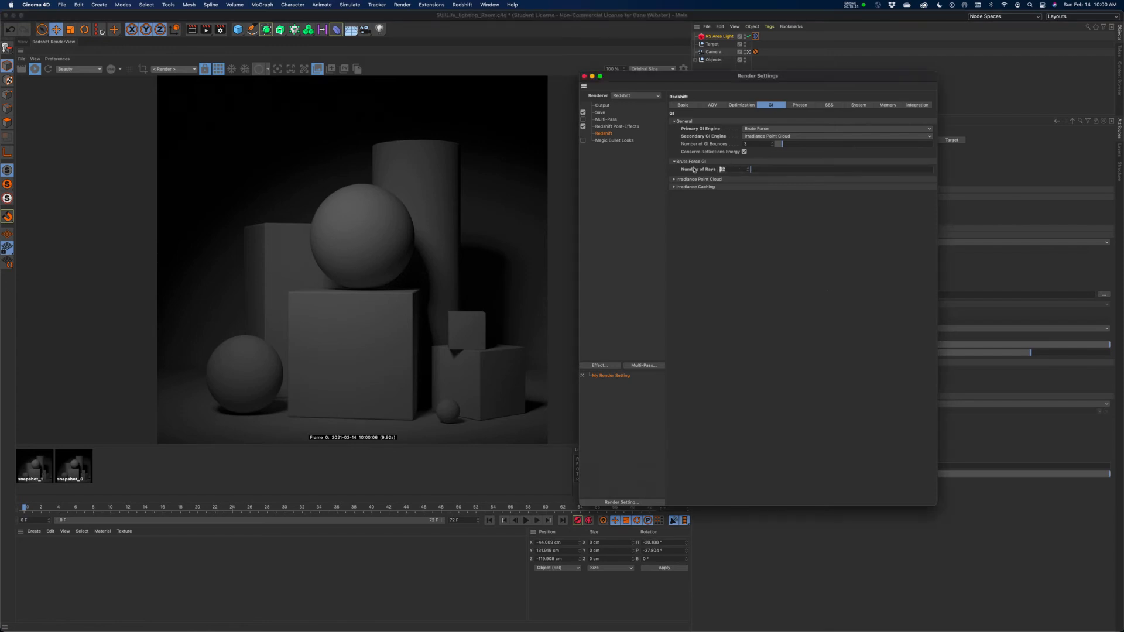
{"action": "type", "text": "64"}
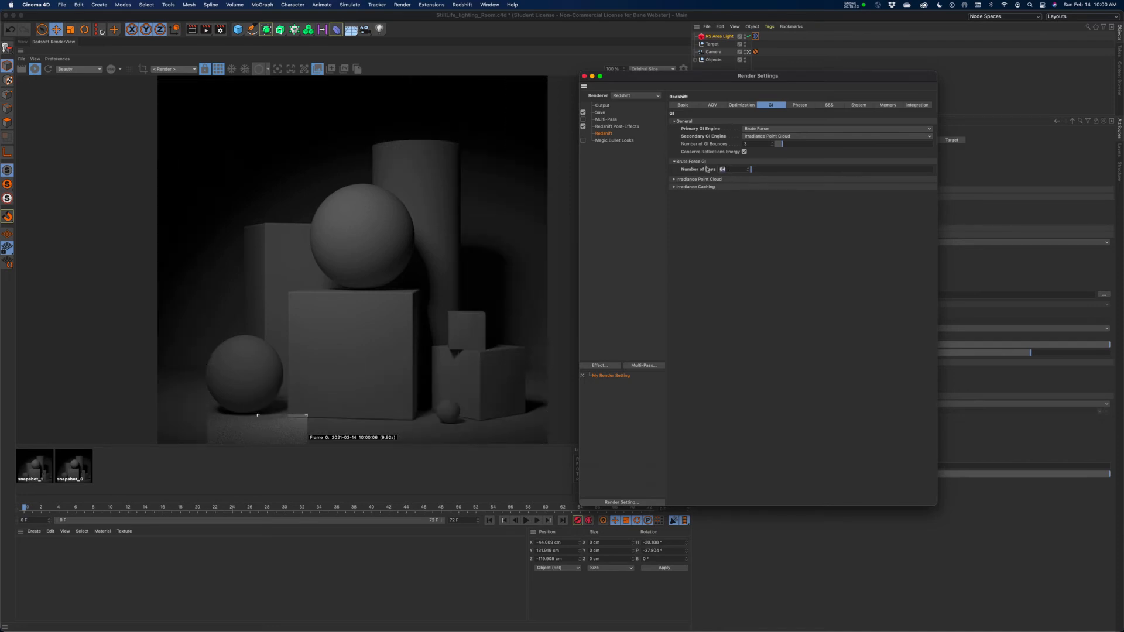
{"action": "type", "text": "128"}
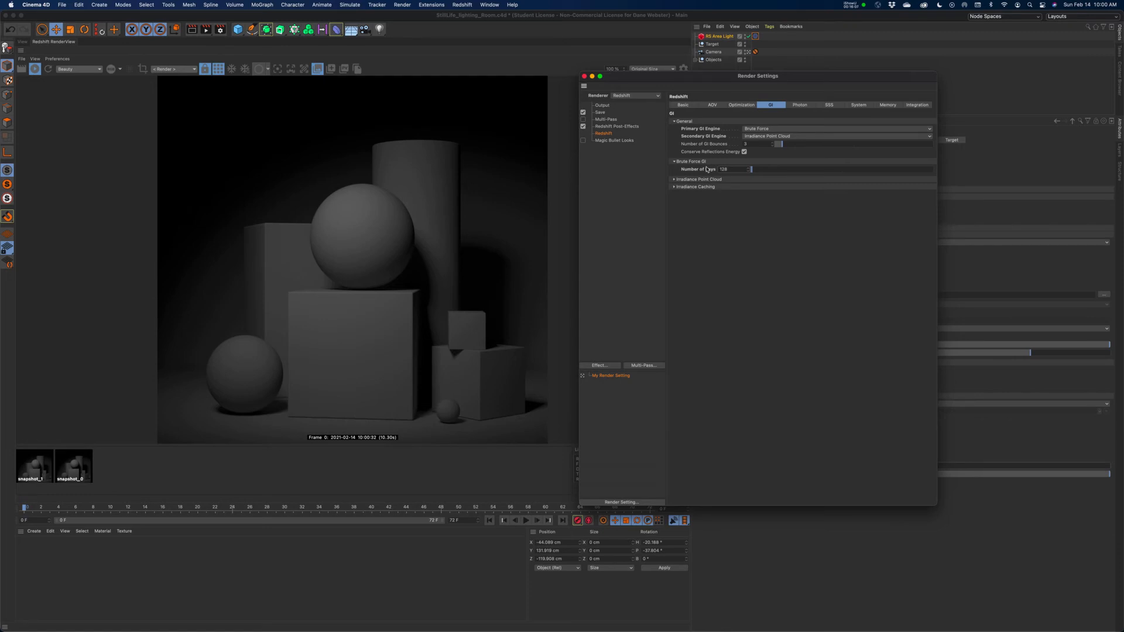
{"action": "left_click_drag", "start_coordinate": [741, 168], "coordinate": [691, 170]}
{"action": "left_click", "coordinate": [684, 105]}
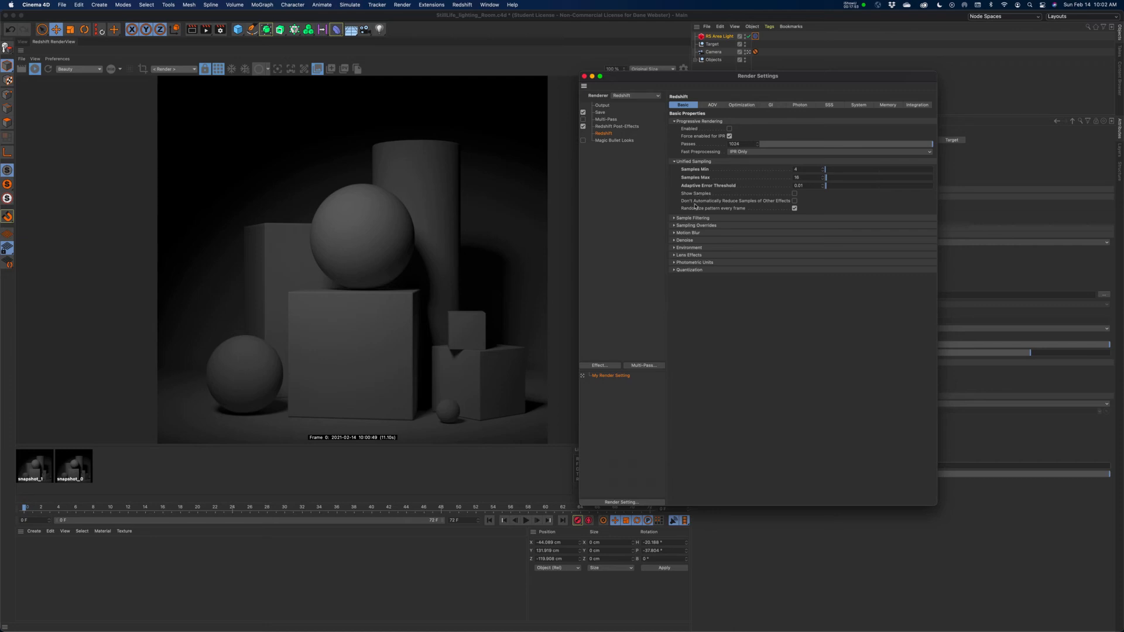
{"action": "left_click", "coordinate": [584, 76]}
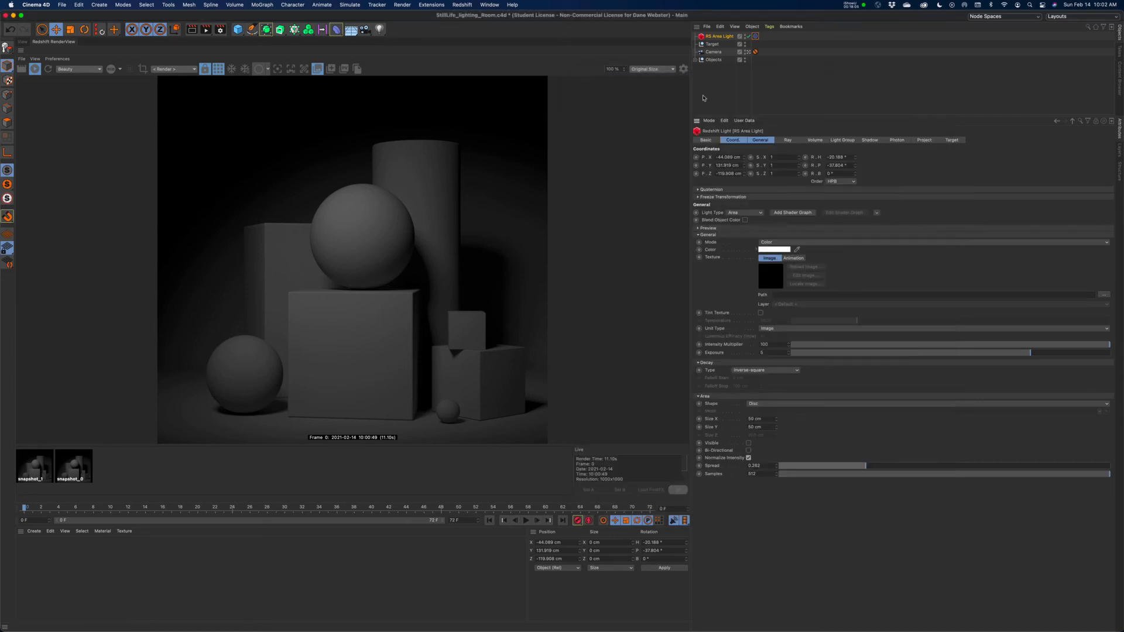
Set the camera's Focus Distance by picking the surface of the large sphere in the viewport.
{"action": "left_click", "coordinate": [712, 52]}
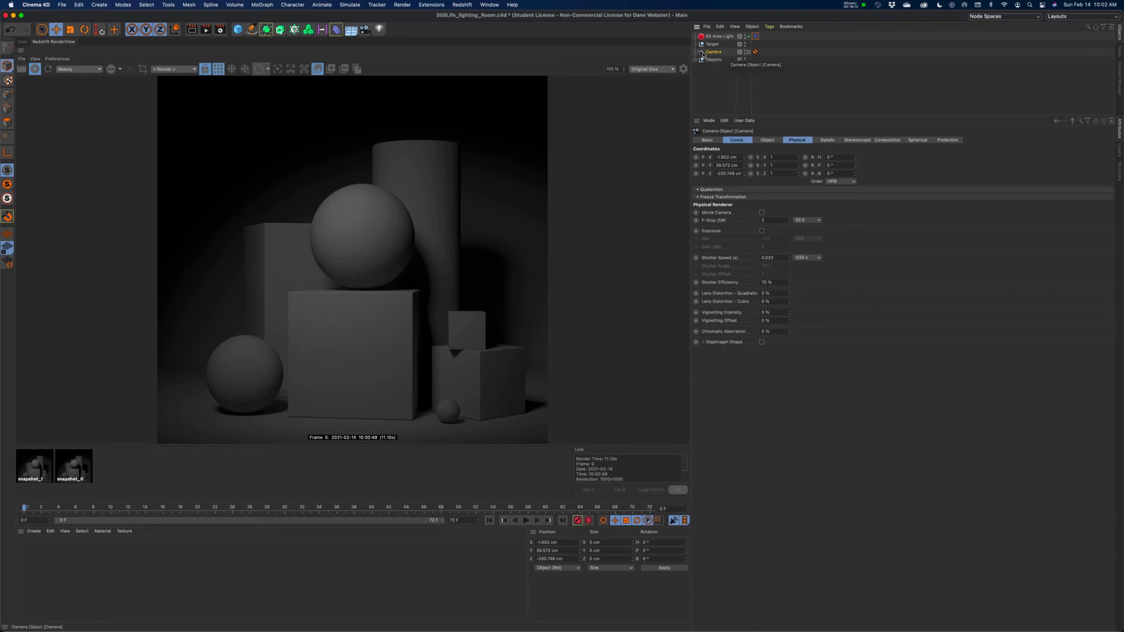
{"action": "left_click", "coordinate": [766, 141]}
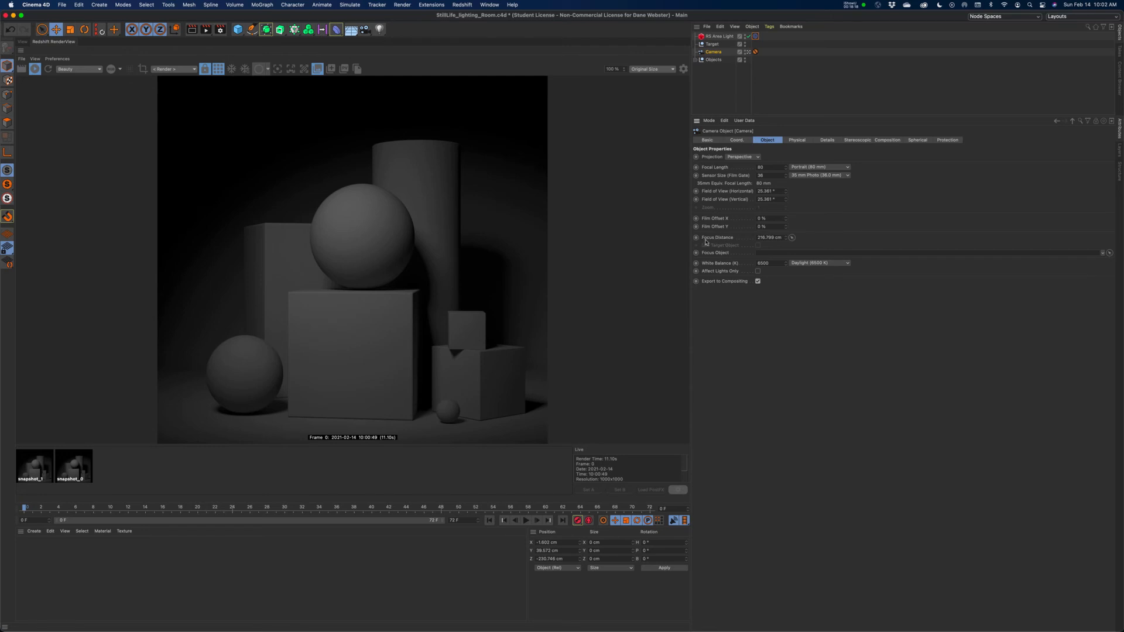
{"action": "left_click", "coordinate": [22, 42]}
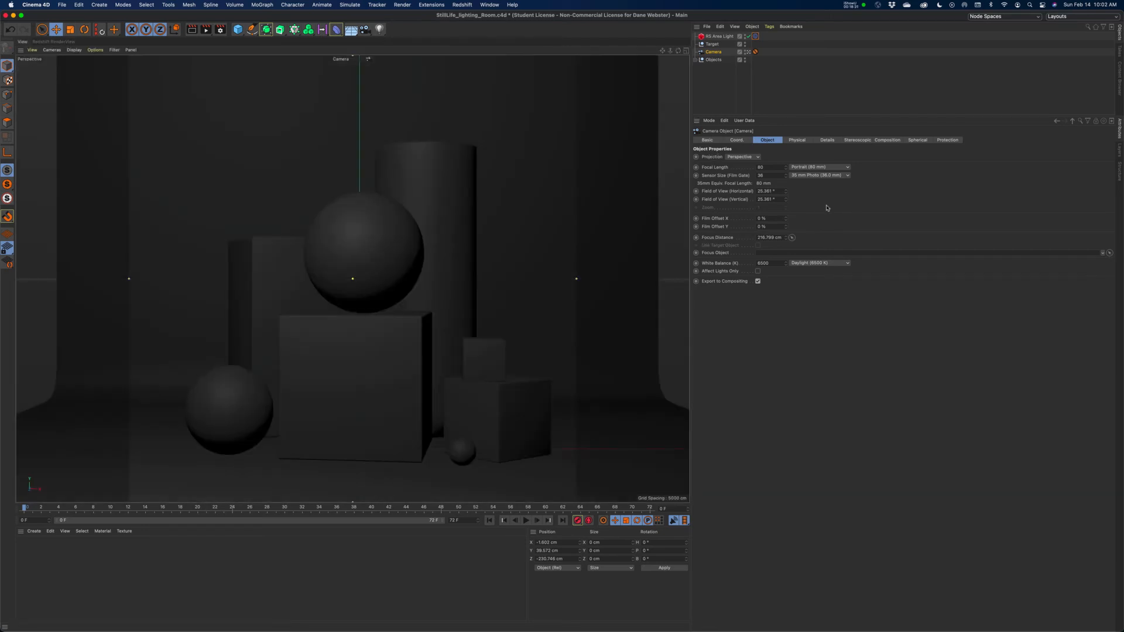
{"action": "left_click", "coordinate": [793, 238]}
{"action": "left_click", "coordinate": [402, 246]}
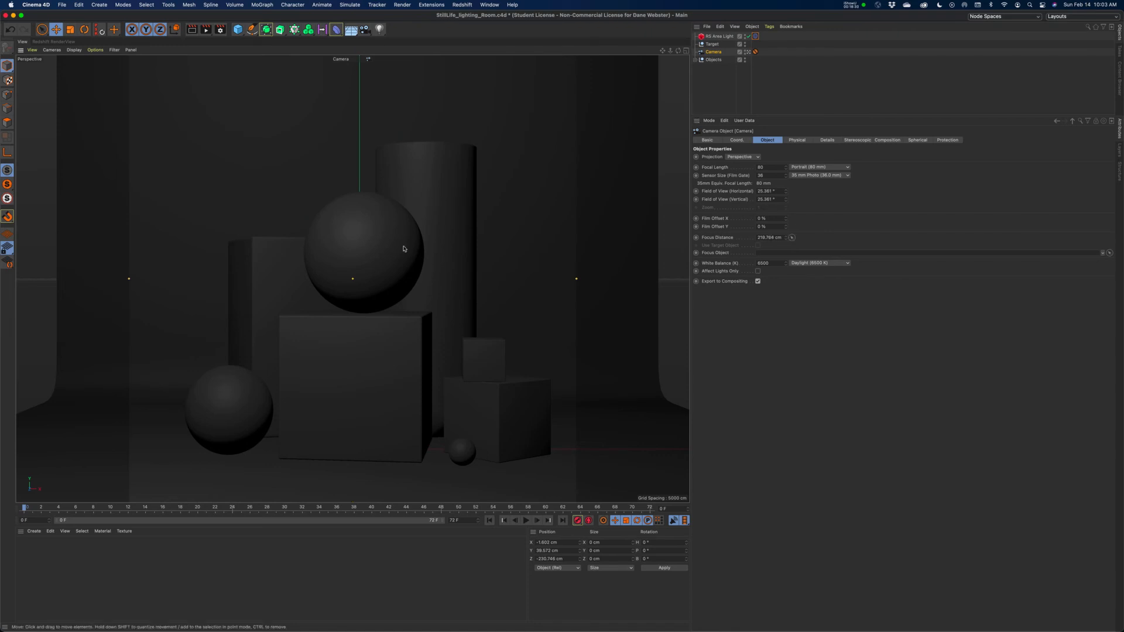
{"action": "left_click", "coordinate": [791, 237]}
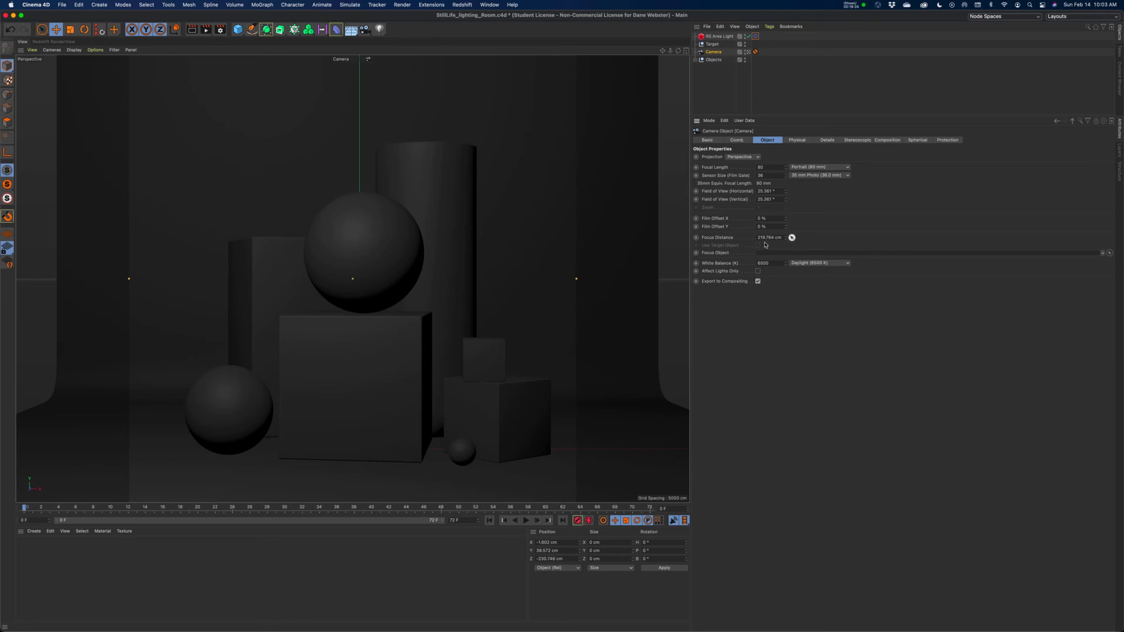
{"action": "left_click", "coordinate": [331, 231]}
Set the camera's F-Stop to f/1.0 in its physical properties.
{"action": "left_click", "coordinate": [795, 141]}
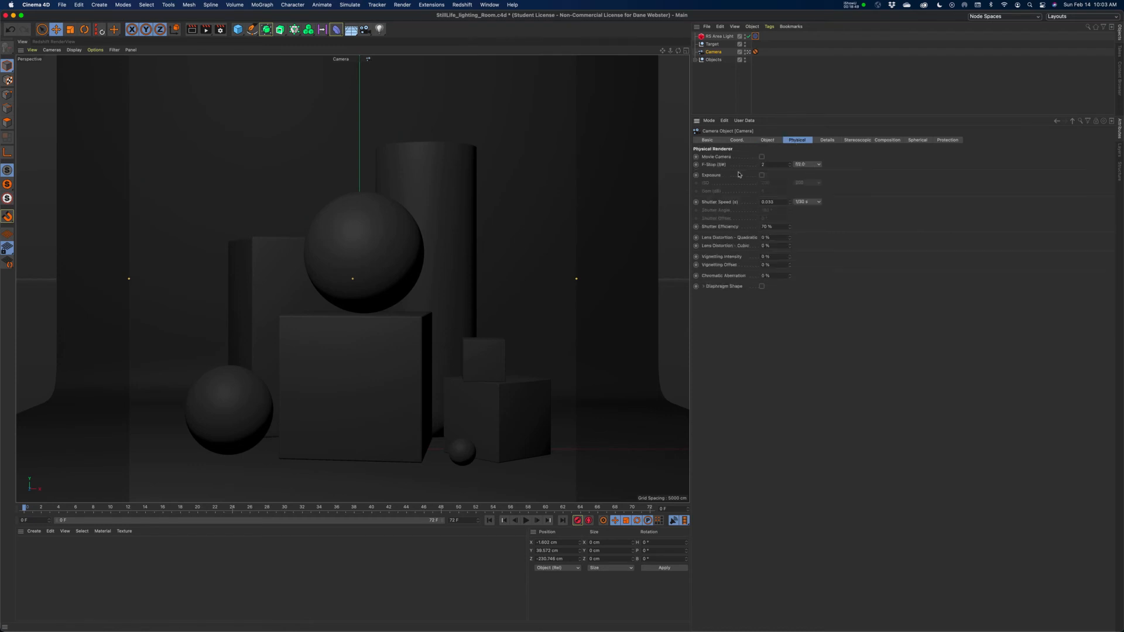
{"action": "left_click", "coordinate": [810, 165]}
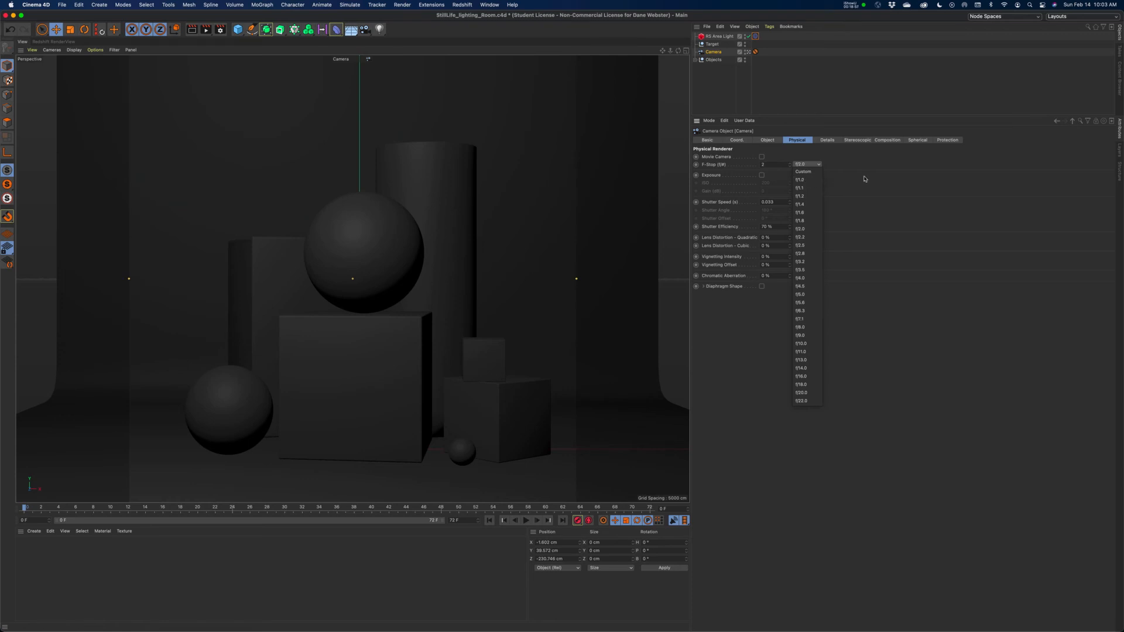
{"action": "left_click", "coordinate": [810, 180]}
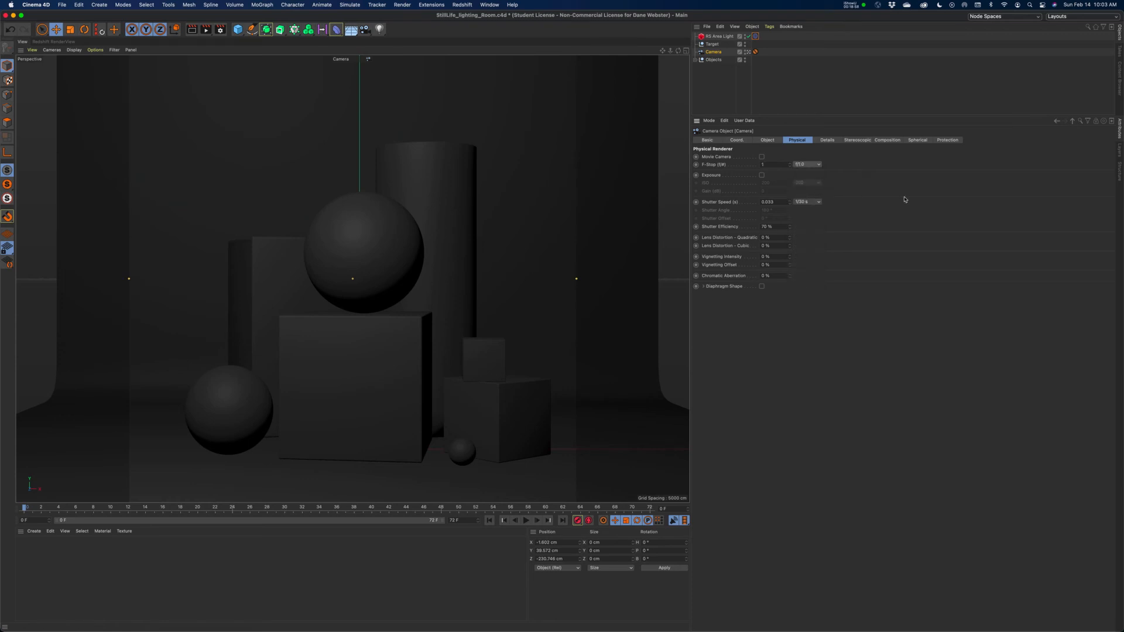
{"action": "left_click", "coordinate": [808, 169]}
{"action": "left_click", "coordinate": [809, 184]}
Add a Redshift Camera tag to the camera, override and enable its Bokeh, and return to the live render.
{"action": "right_click", "coordinate": [714, 53]}
{"action": "mouse_move", "coordinate": [740, 123]}
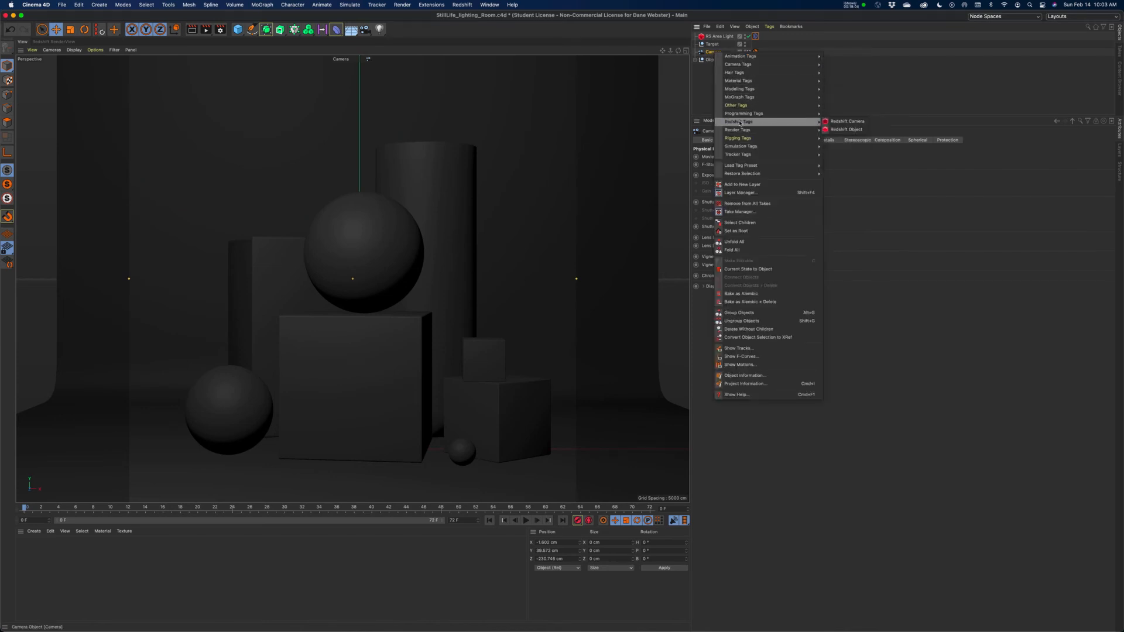
{"action": "left_click", "coordinate": [845, 122]}
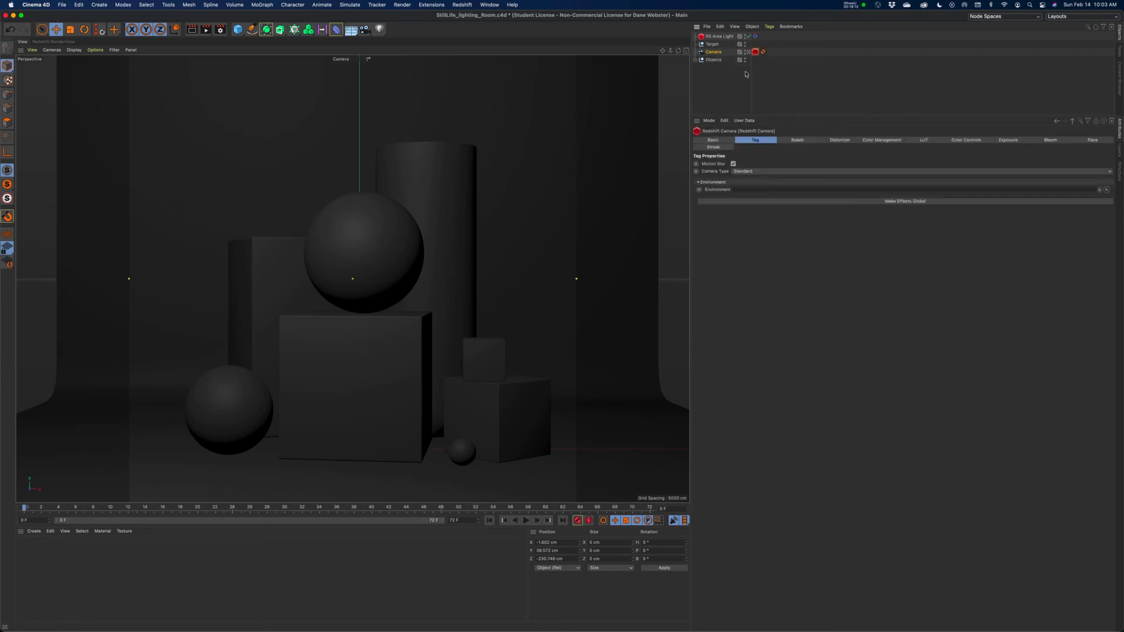
{"action": "left_click", "coordinate": [797, 142]}
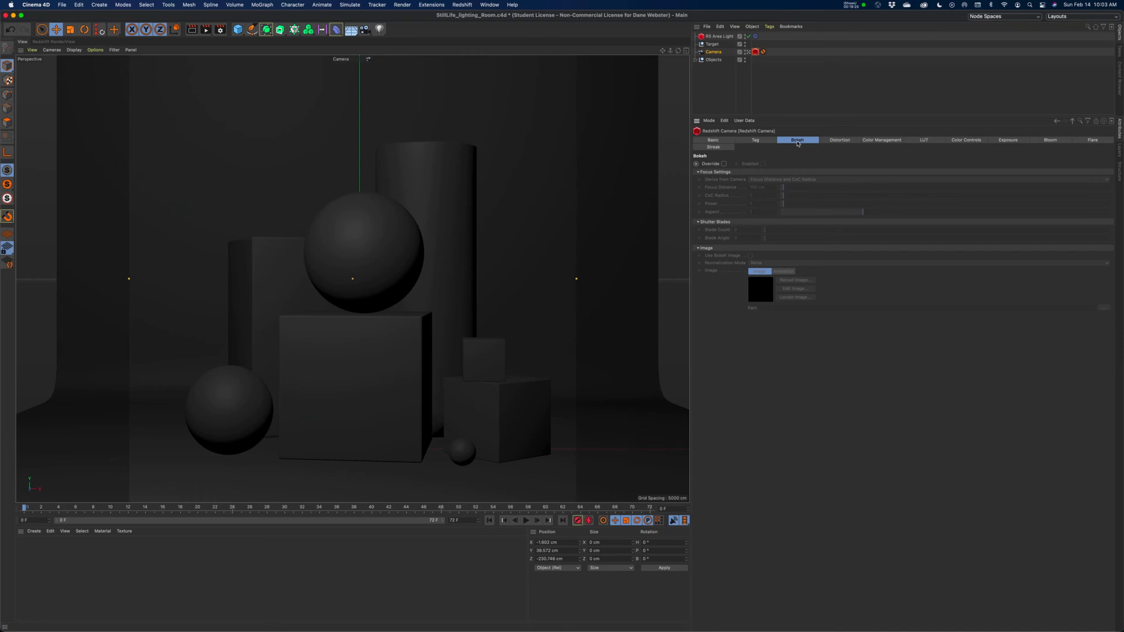
{"action": "left_click", "coordinate": [724, 164]}
{"action": "left_click", "coordinate": [762, 164]}
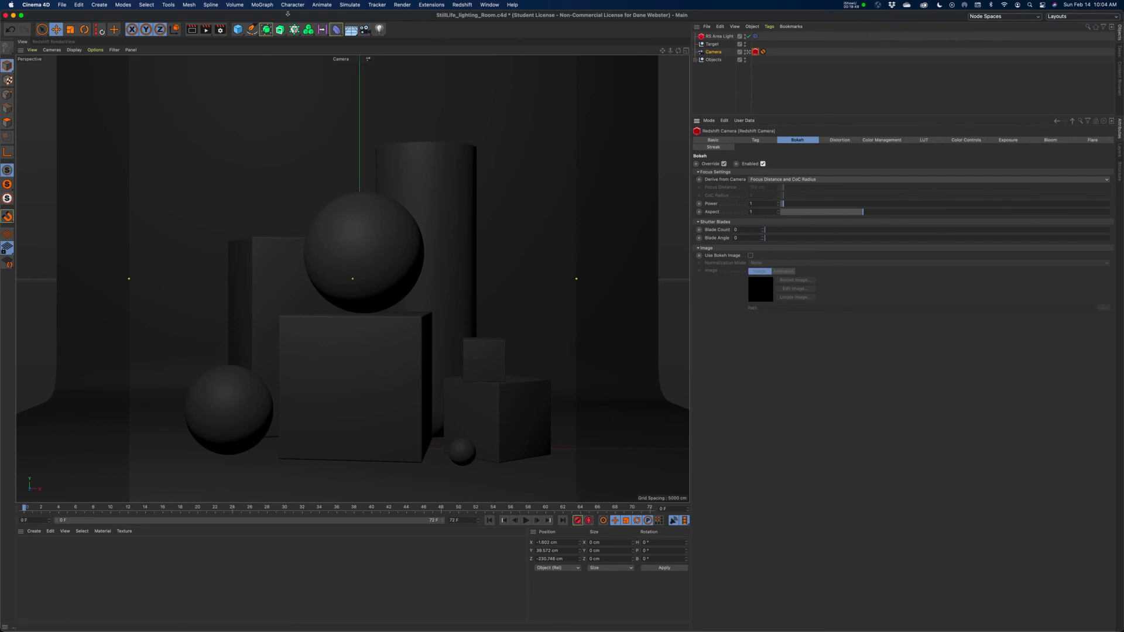
{"action": "left_click", "coordinate": [56, 42]}
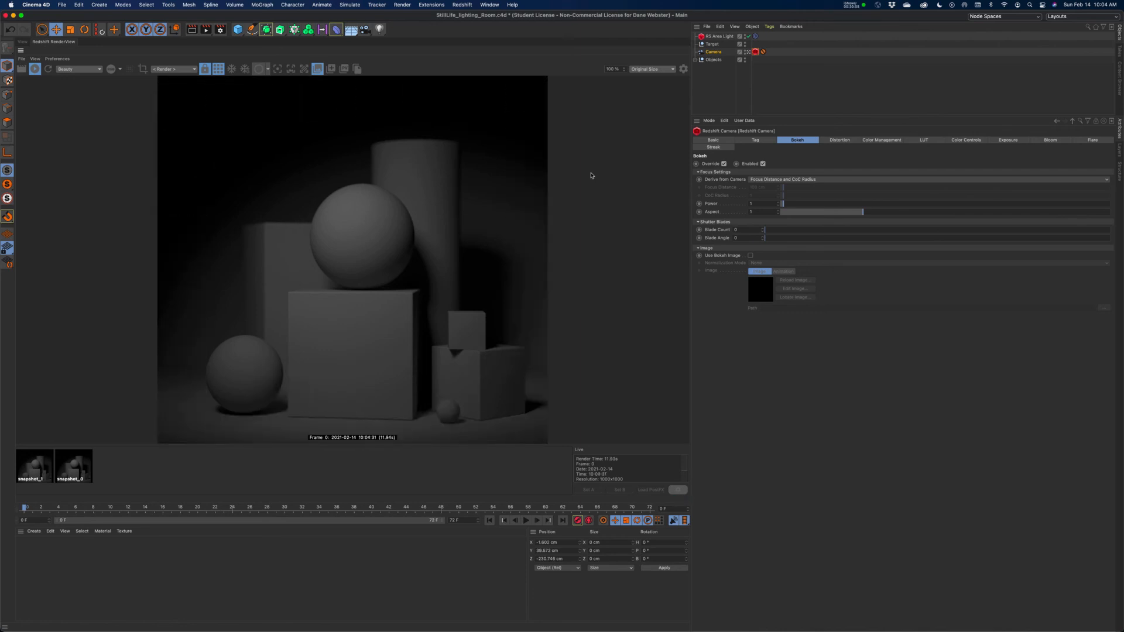
Set the Redshift unified sampling to Samples Min 16 and Samples Max 64 in the render settings.
{"action": "left_click", "coordinate": [221, 31]}
{"action": "left_click_drag", "start_coordinate": [588, 34], "coordinate": [896, 81]}
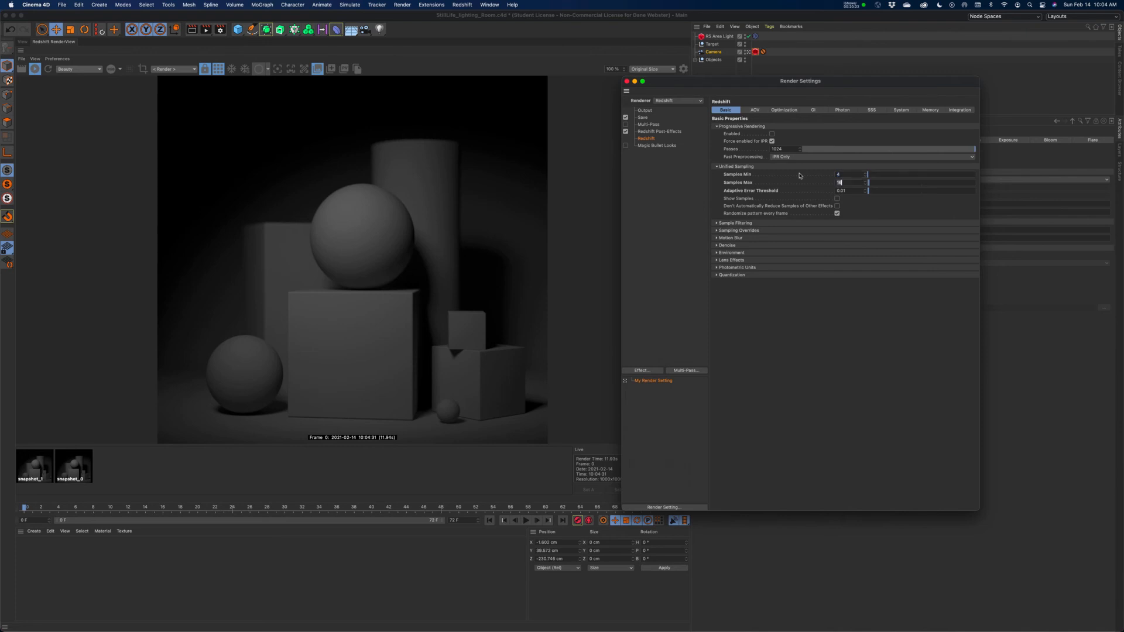
{"action": "left_click", "coordinate": [852, 183]}
{"action": "left_click", "coordinate": [856, 174]}
{"action": "type", "text": "16"}
{"action": "key", "text": "Tab"}
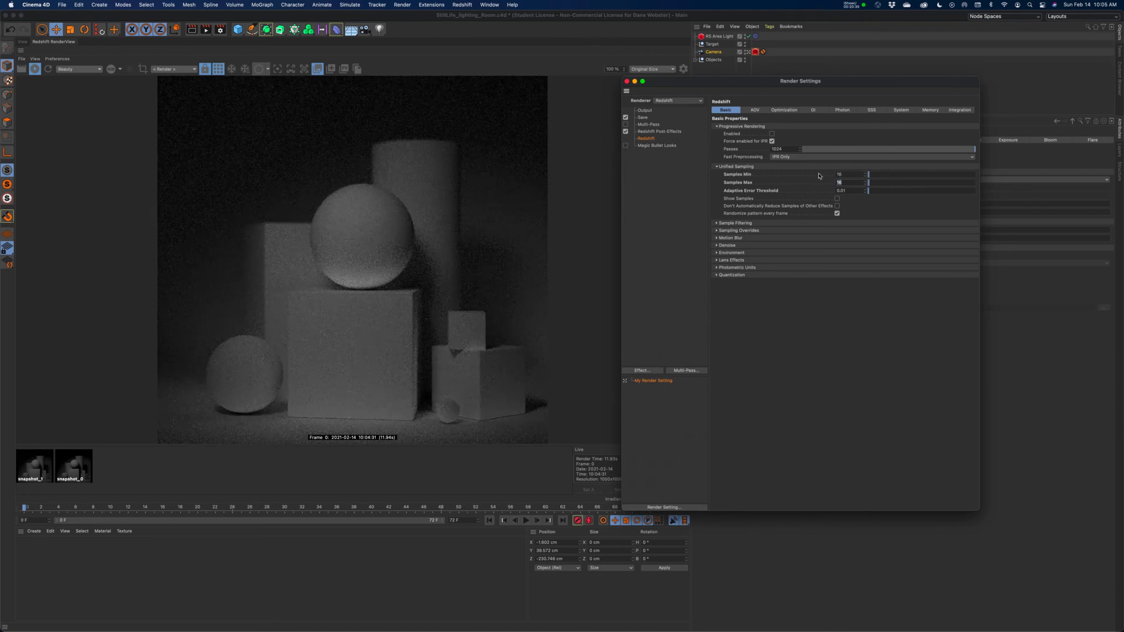
{"action": "type", "text": "64"}
{"action": "key", "text": "Return"}
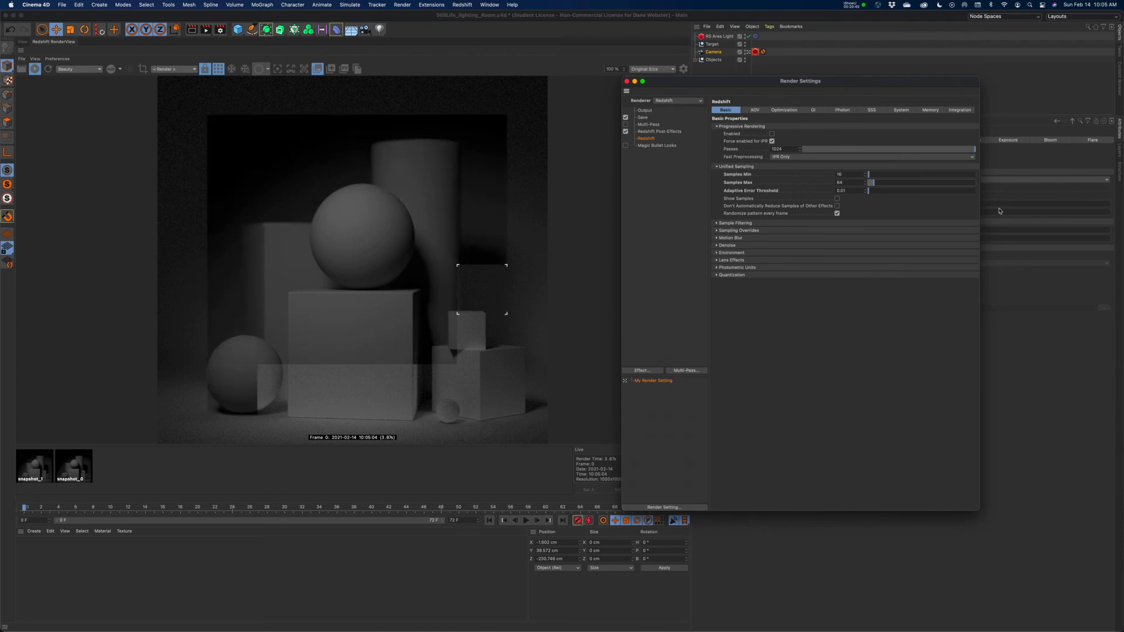
Raise Samples Max to 128 and Samples Min to 32, and close the render settings.
{"action": "left_click_drag", "start_coordinate": [852, 183], "coordinate": [806, 182]}
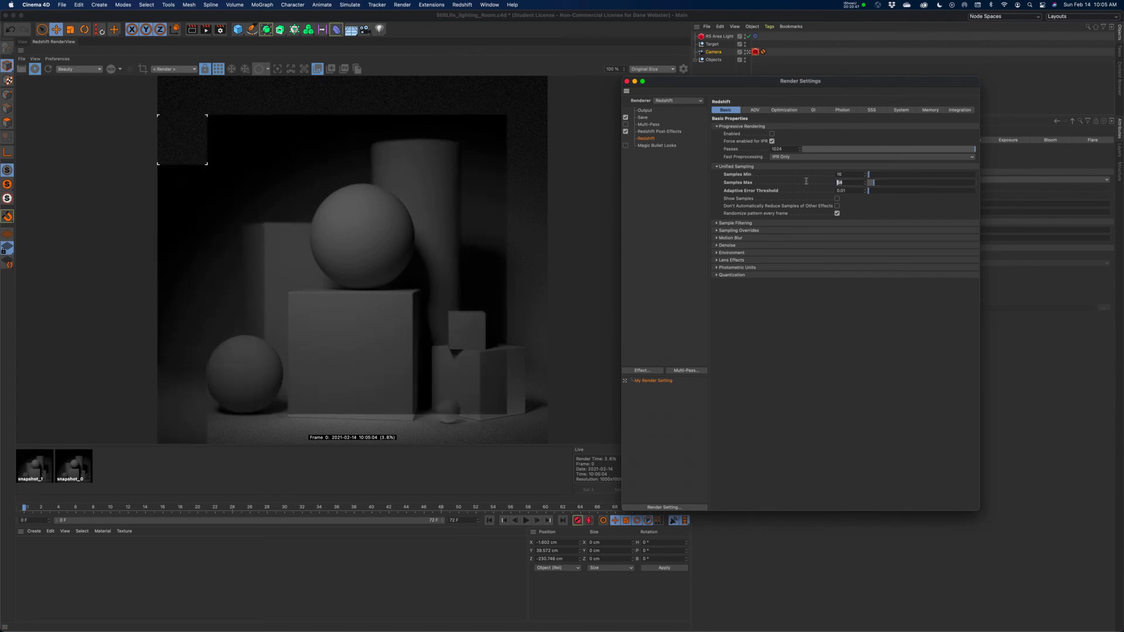
{"action": "type", "text": "128"}
{"action": "key", "text": "Return"}
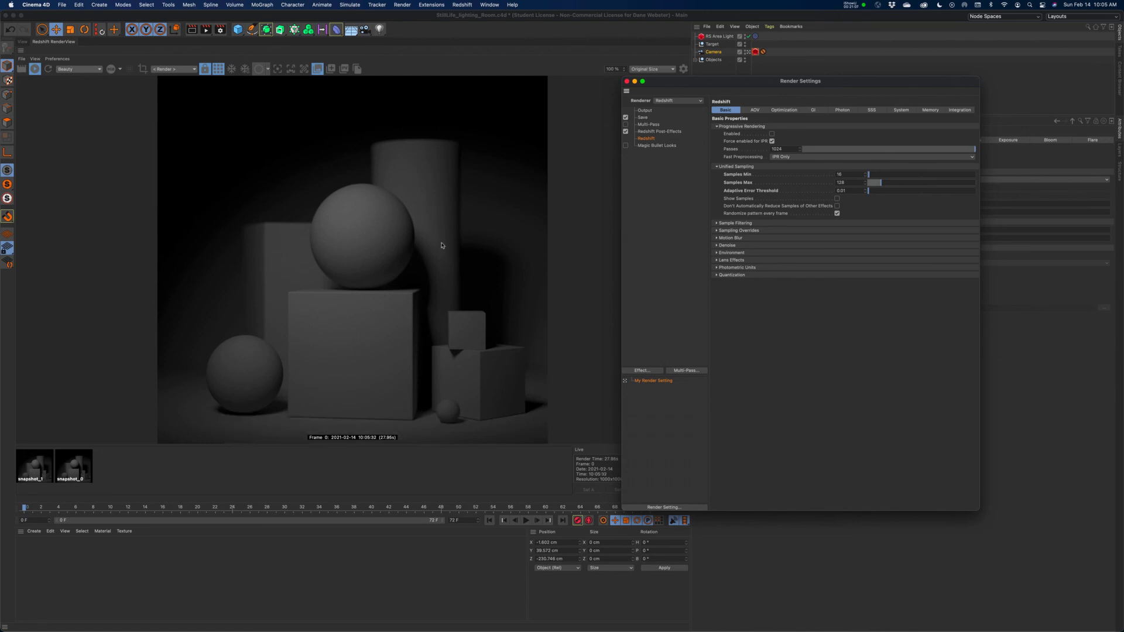
{"action": "left_click", "coordinate": [859, 174]}
{"action": "type", "text": "32"}
{"action": "key", "text": "Return"}
{"action": "left_click", "coordinate": [627, 81]}
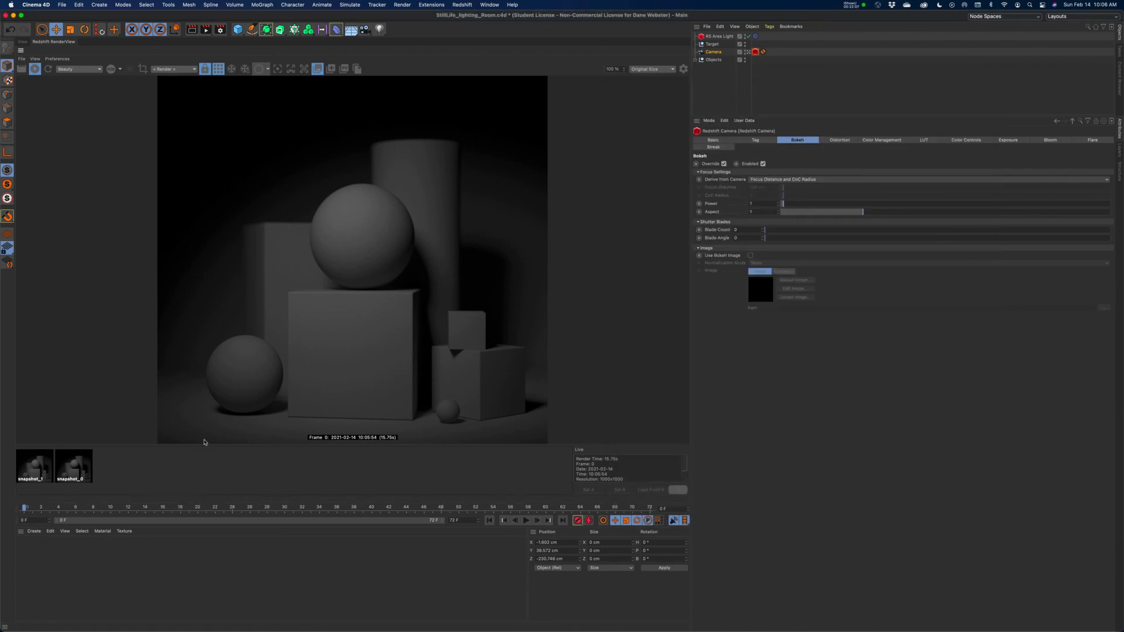
Create a Redshift material and set its Reflection Roughness to about 0.261.
{"action": "left_click", "coordinate": [34, 532]}
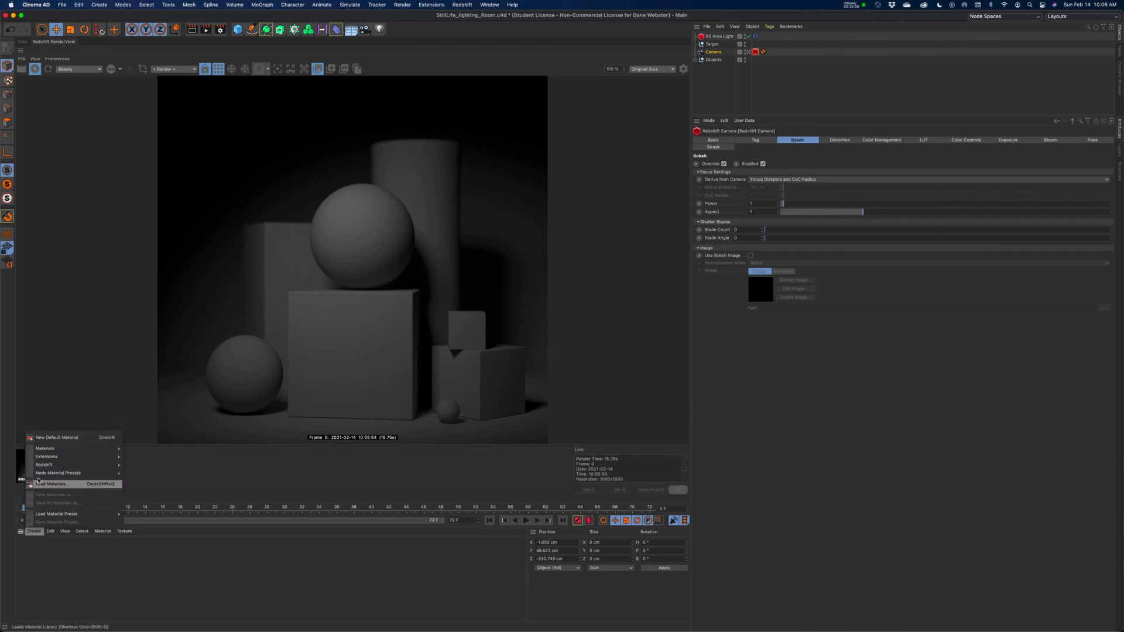
{"action": "mouse_move", "coordinate": [42, 466]}
{"action": "left_click", "coordinate": [161, 466]}
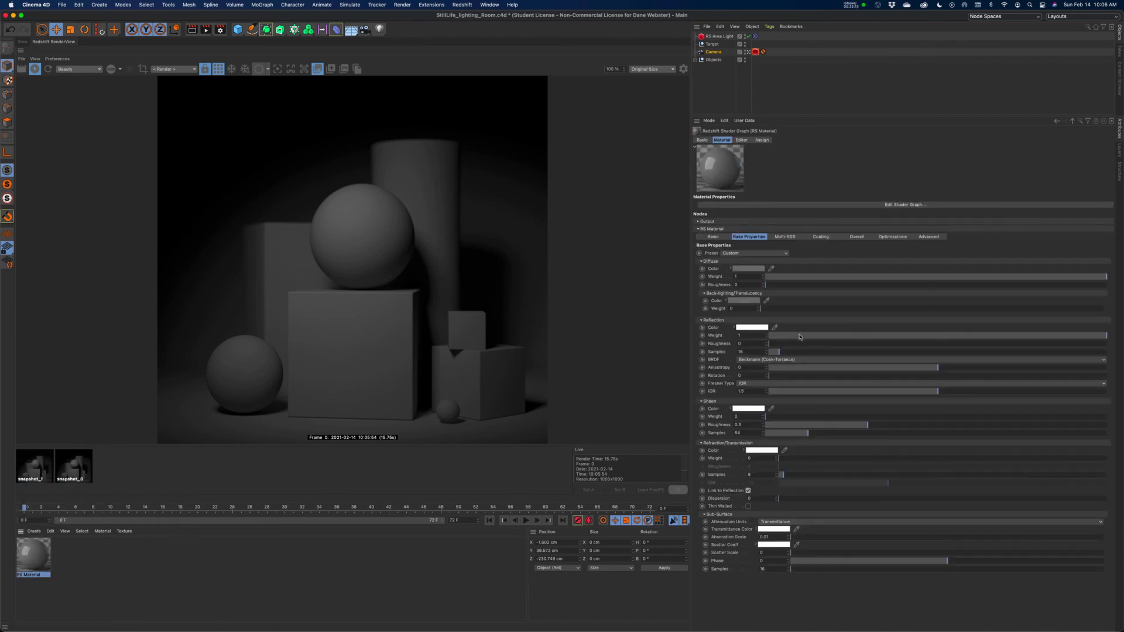
{"action": "left_click_drag", "start_coordinate": [805, 344], "coordinate": [857, 345]}
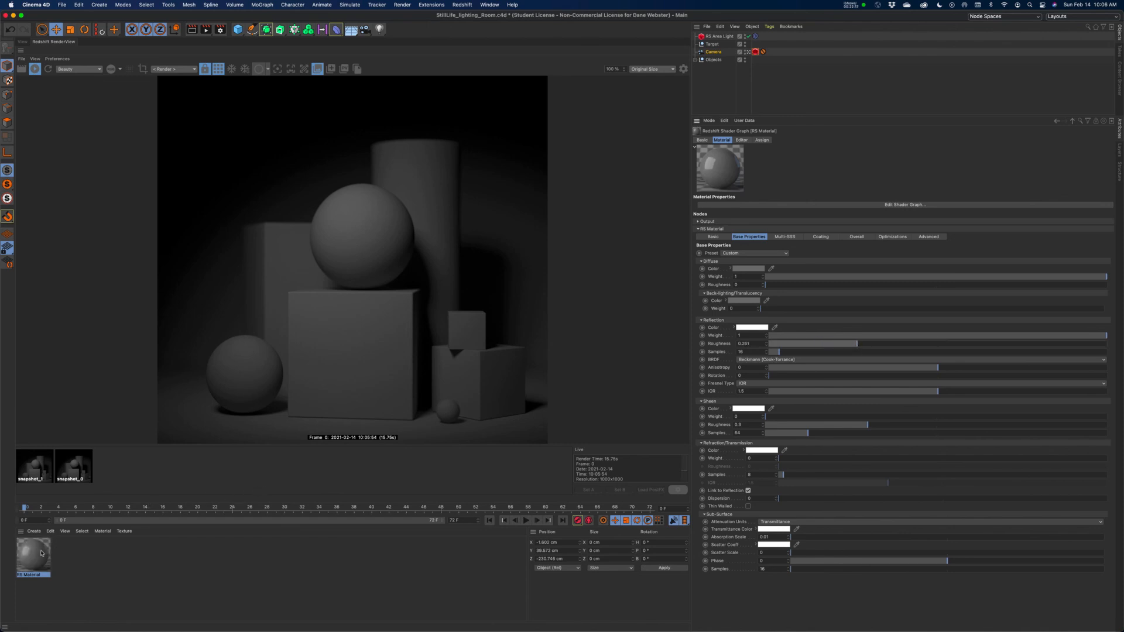
Assign the RS Material to the Objects group and restart the live render.
{"action": "left_click_drag", "start_coordinate": [912, 56], "coordinate": [718, 60]}
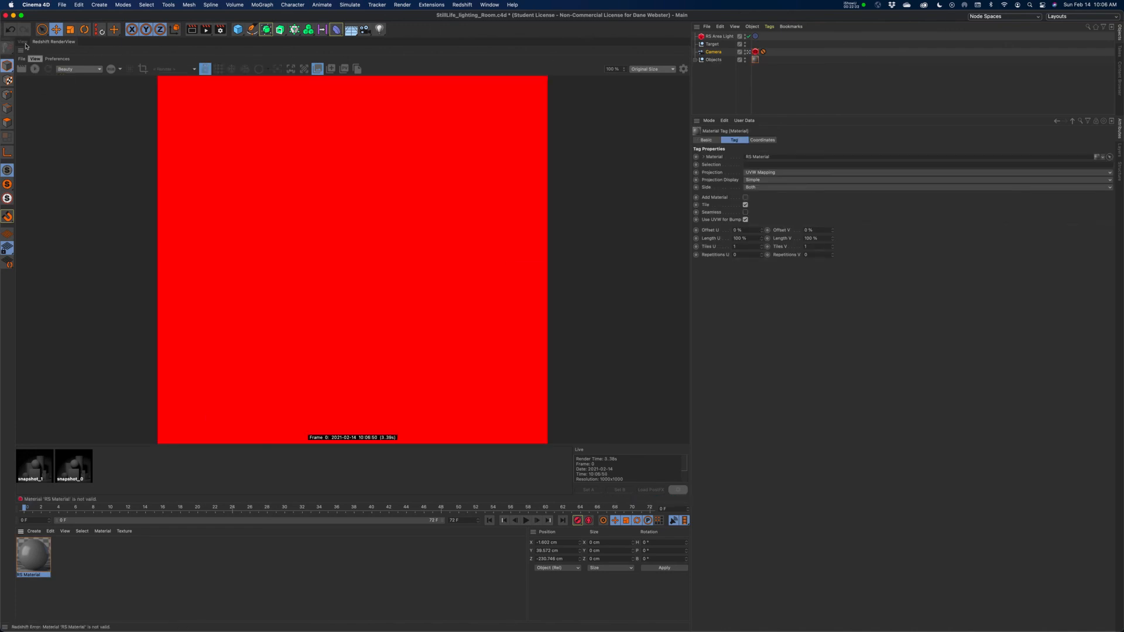
{"action": "left_click", "coordinate": [24, 42]}
{"action": "left_click", "coordinate": [53, 42]}
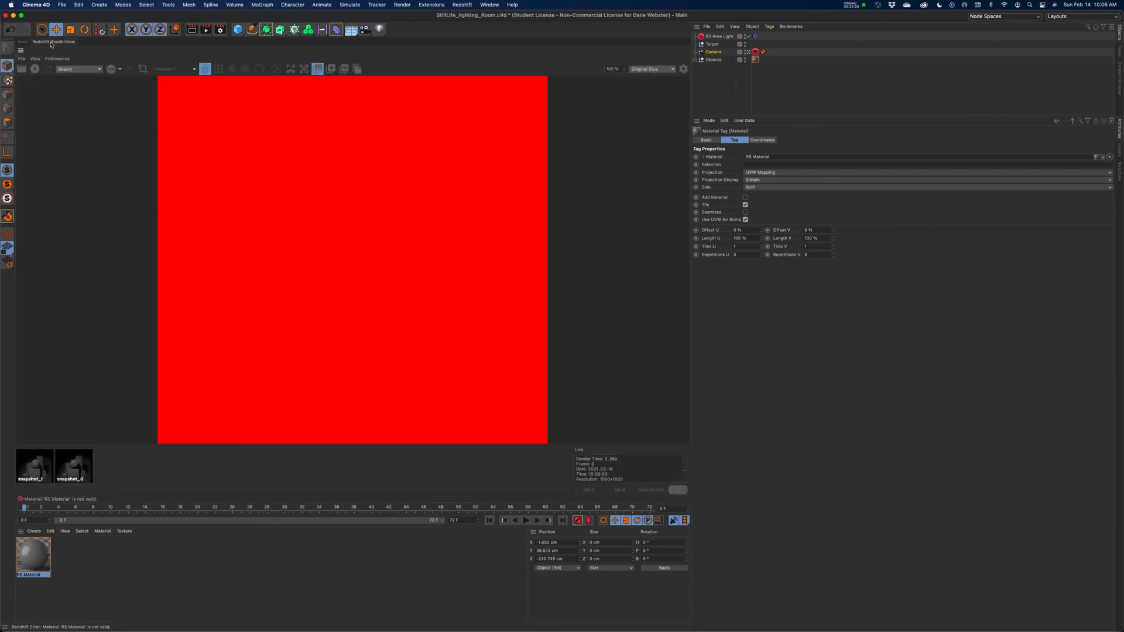
{"action": "left_click", "coordinate": [34, 69]}
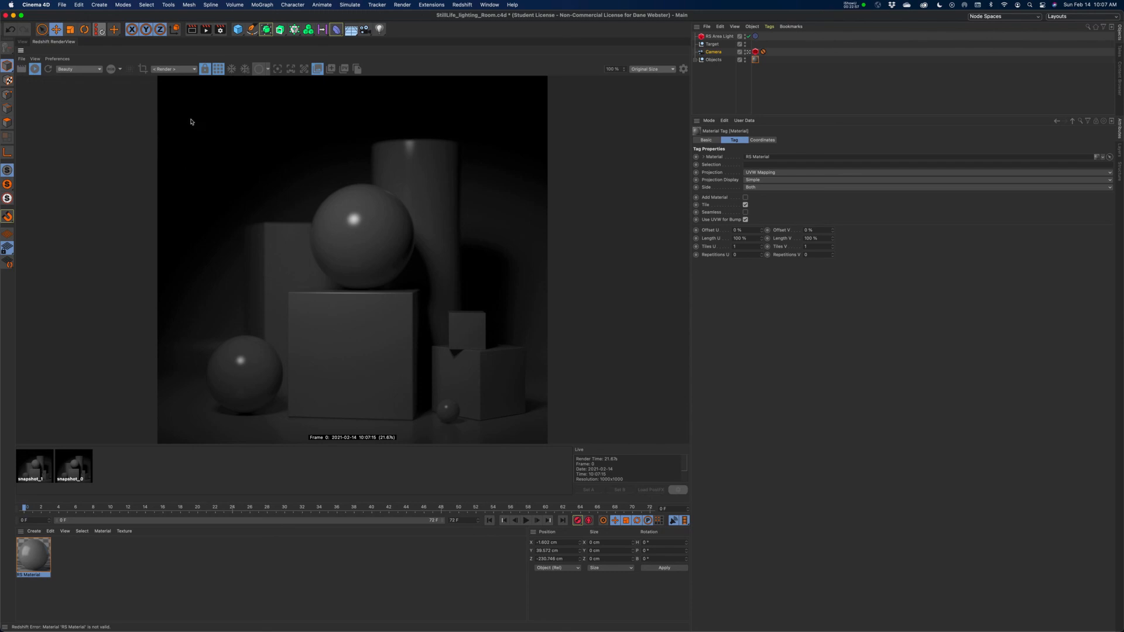
Compare the live render in Regular and Clay mode.
{"action": "left_click", "coordinate": [267, 69]}
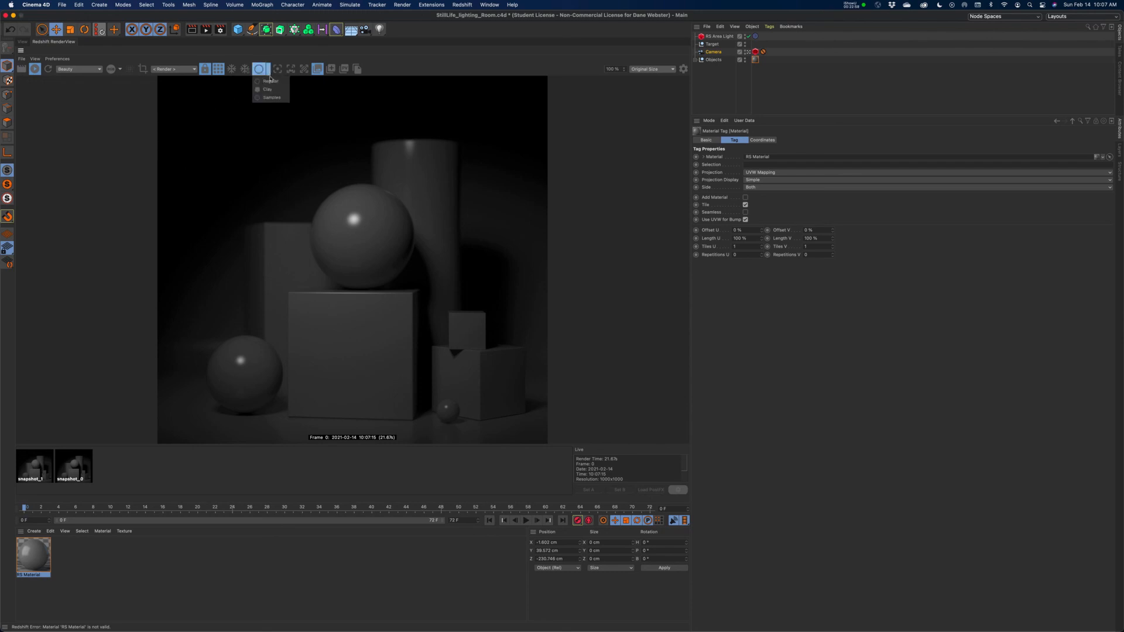
{"action": "left_click", "coordinate": [271, 81]}
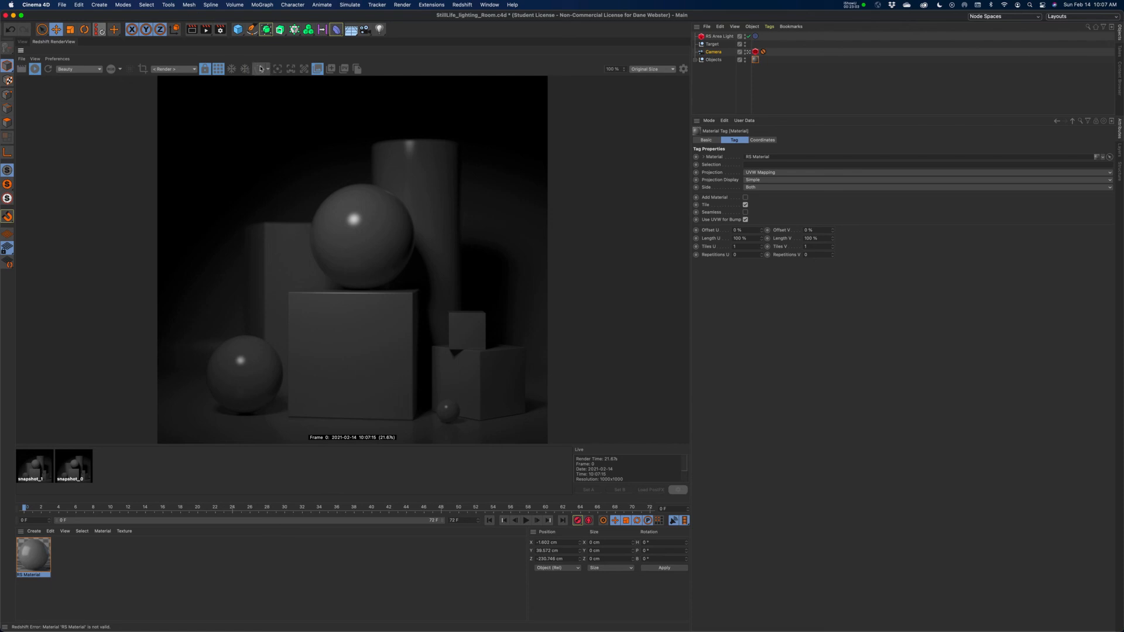
{"action": "left_click", "coordinate": [267, 70]}
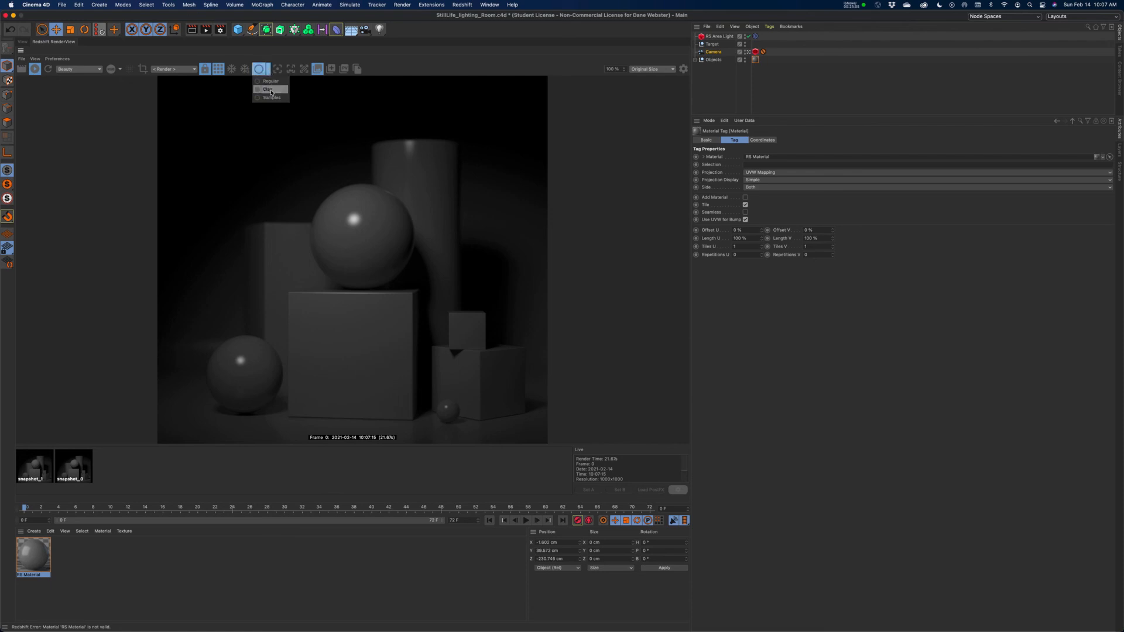
{"action": "left_click", "coordinate": [271, 90]}
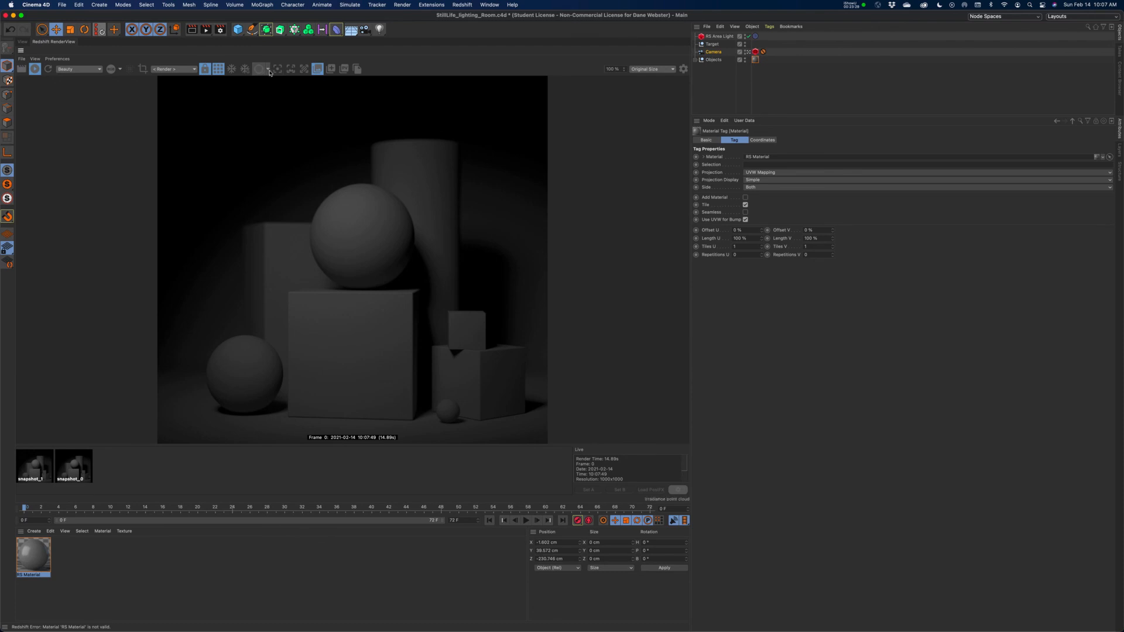
Examine the live render in Samples mode, switch to Clay, and return it to Regular mode.
{"action": "left_click", "coordinate": [269, 71]}
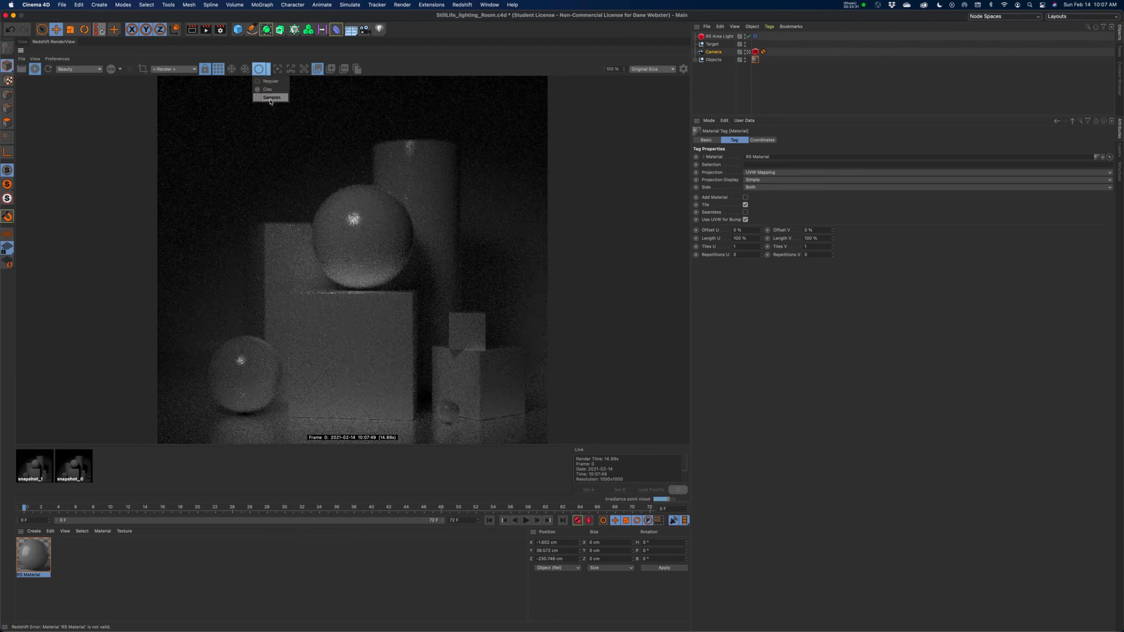
{"action": "left_click", "coordinate": [270, 97]}
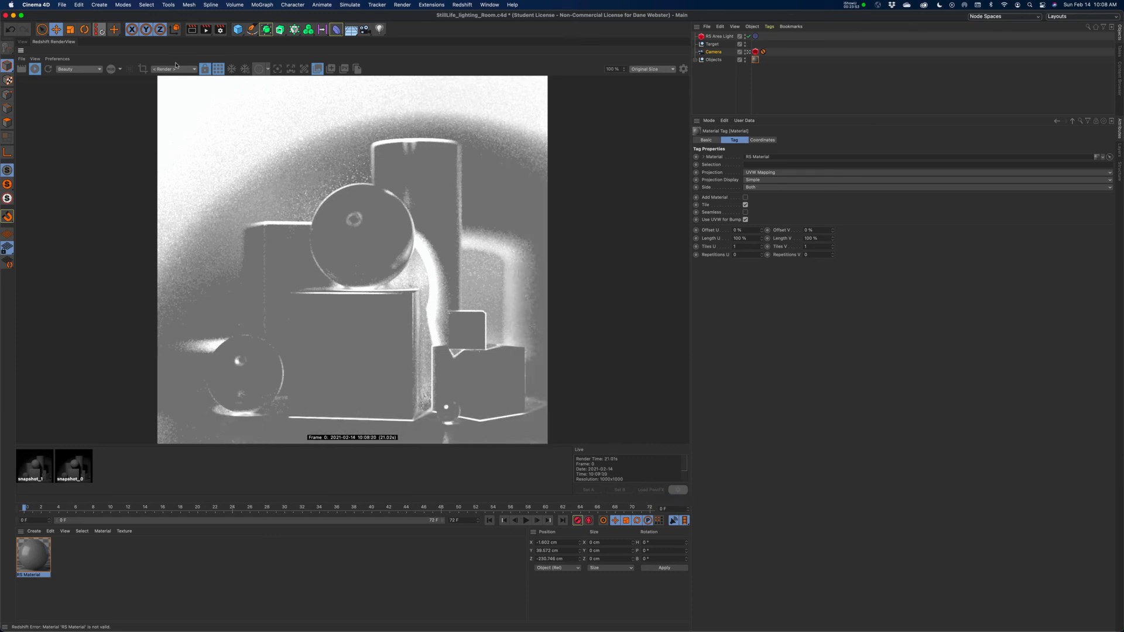
{"action": "left_click", "coordinate": [268, 71]}
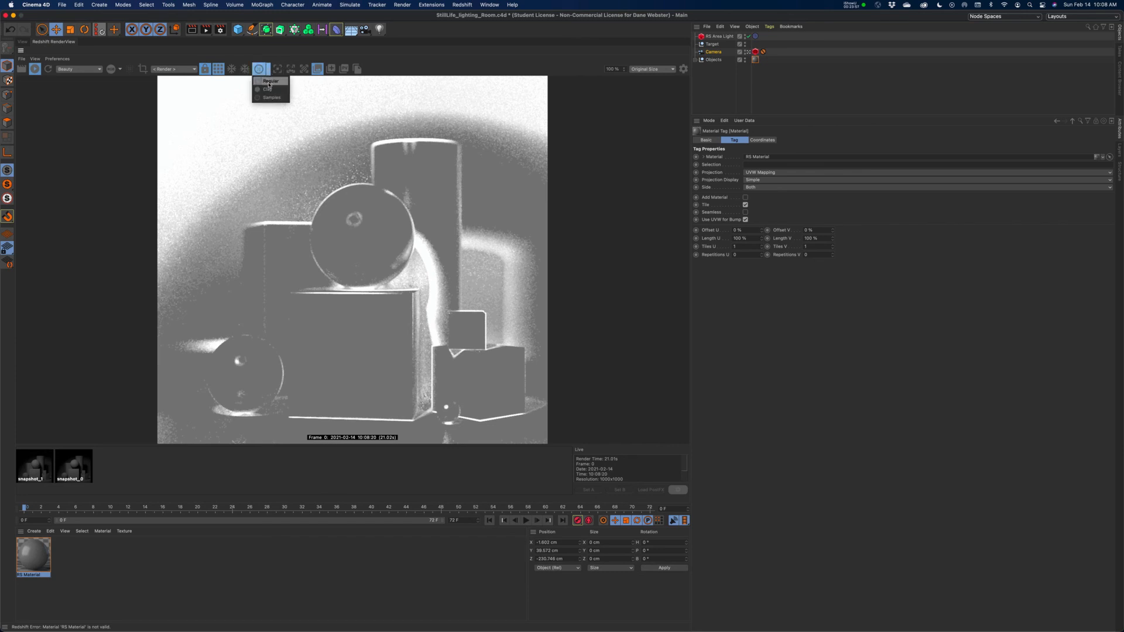
{"action": "left_click", "coordinate": [268, 90]}
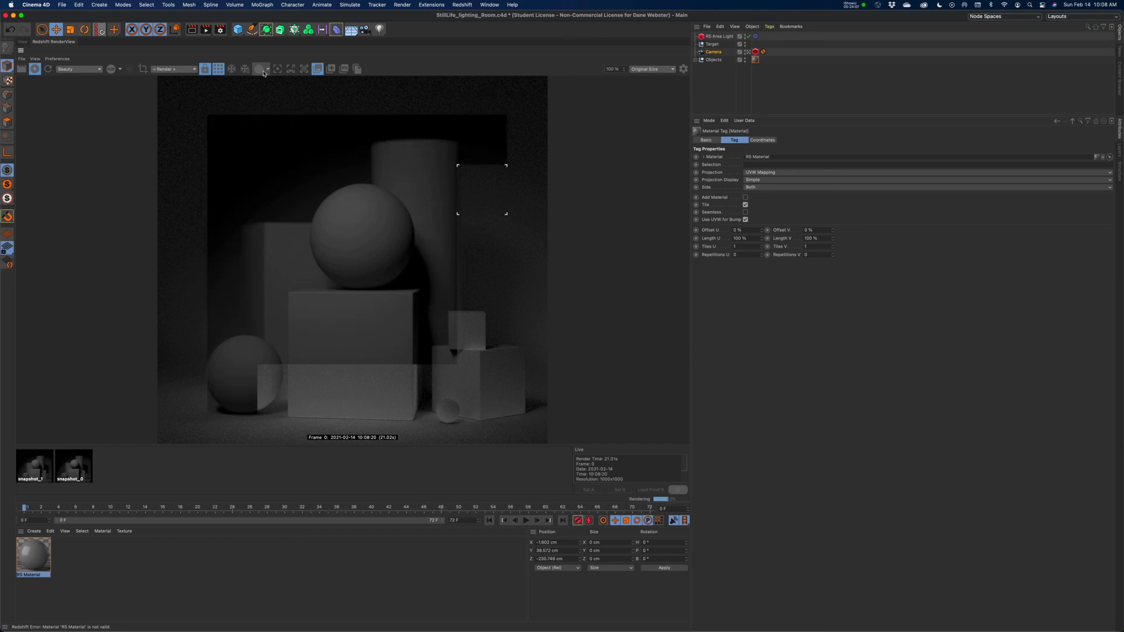
{"action": "left_click", "coordinate": [266, 70]}
{"action": "left_click", "coordinate": [266, 81]}
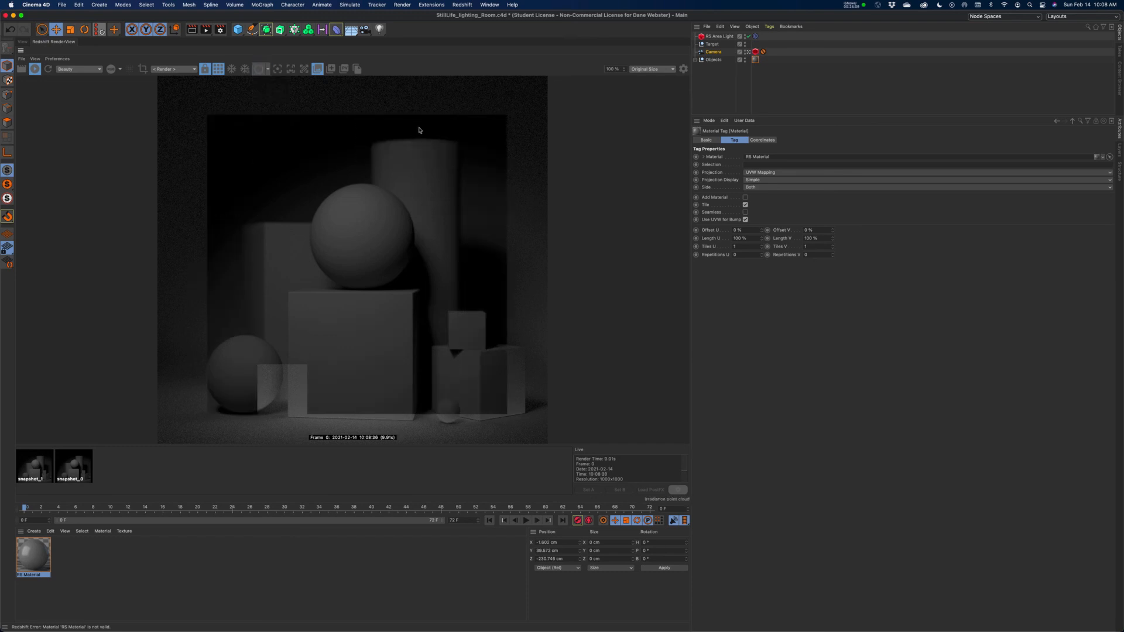